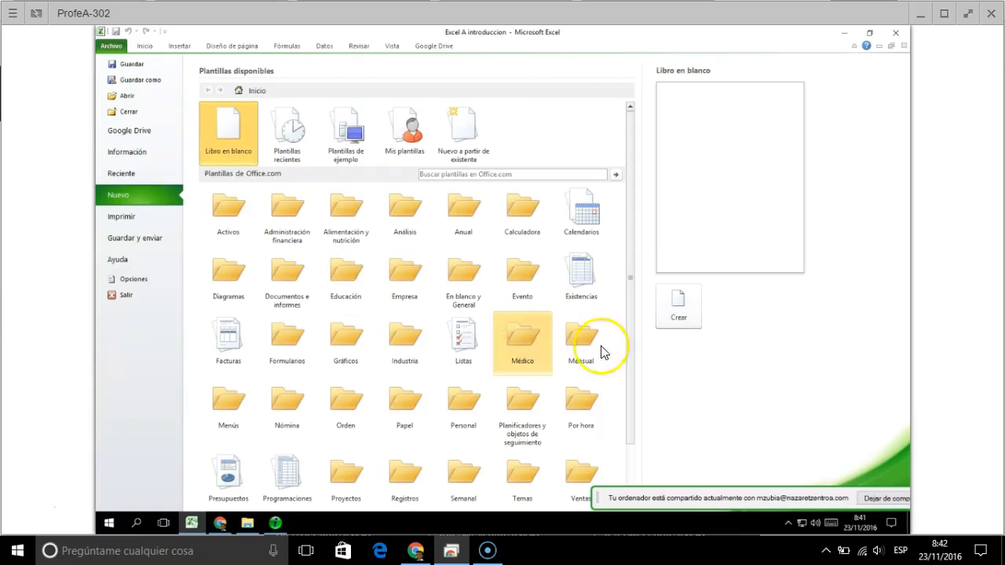
Create a new blank workbook and make cell A1 the active cell.
left_click(677, 303)
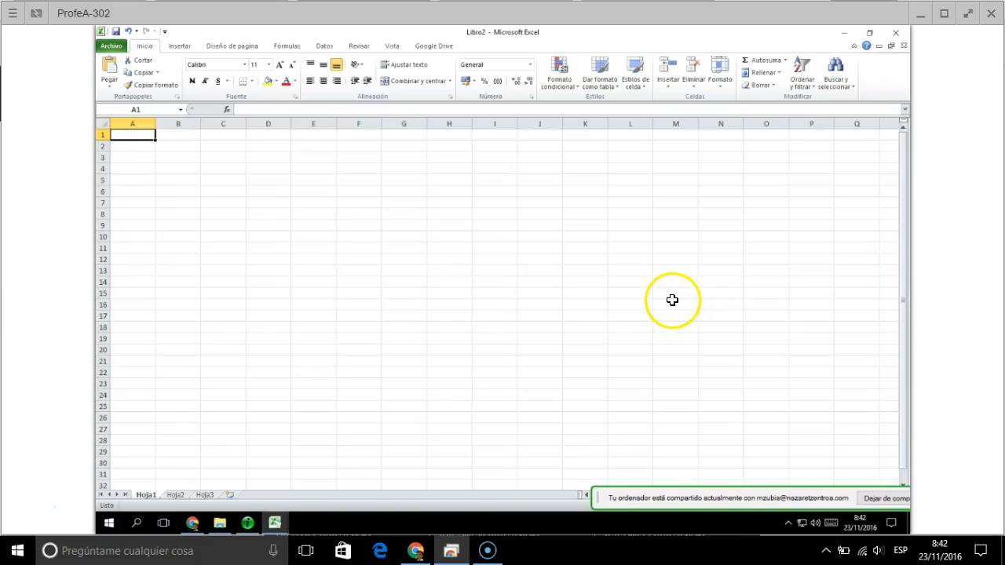
left_click(170, 153)
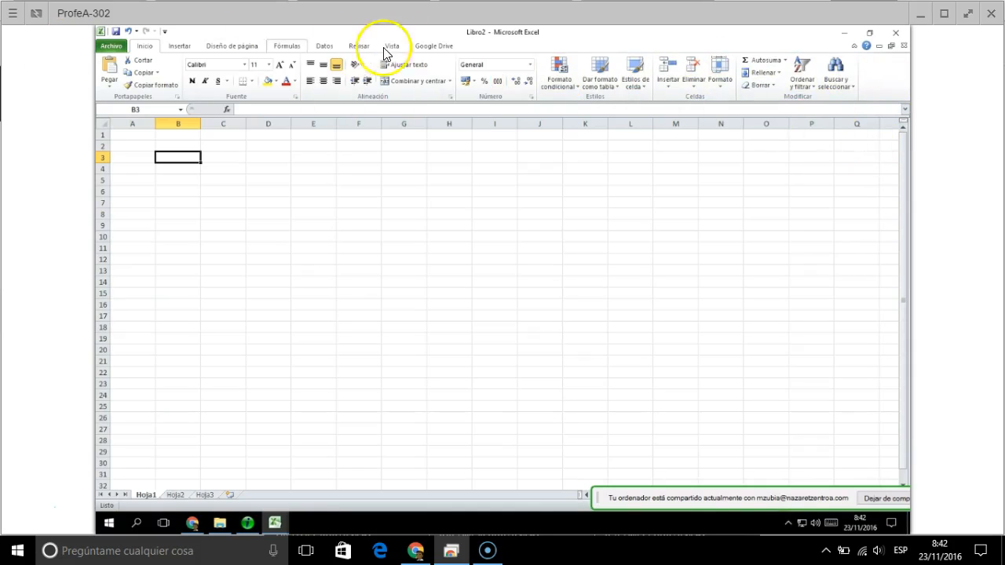
left_click(115, 45)
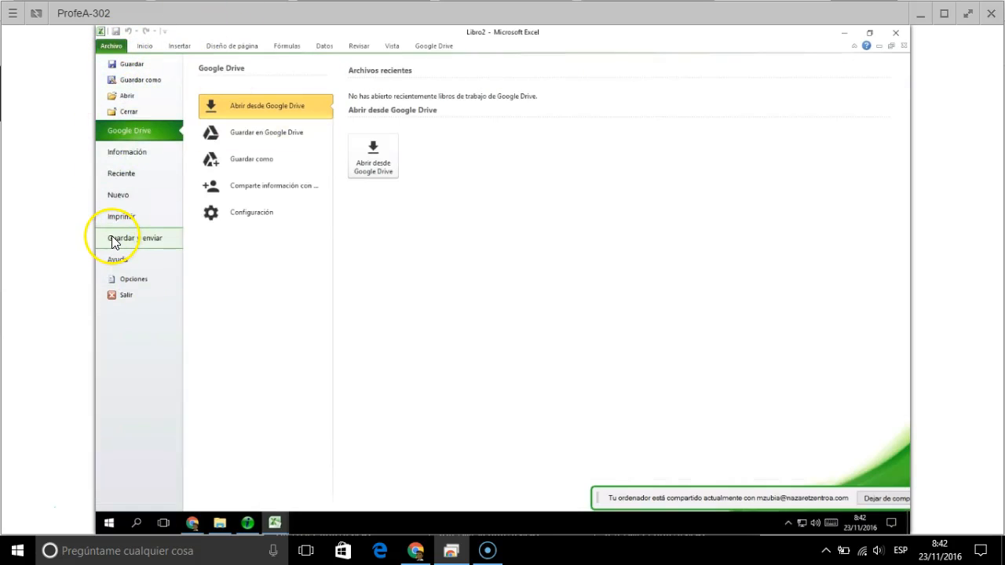
left_click(145, 50)
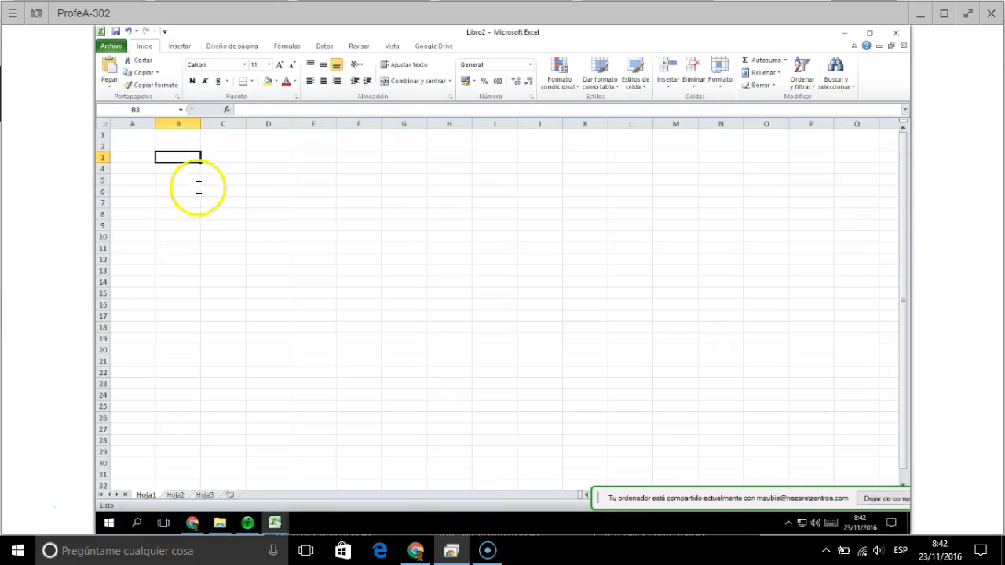
left_click(143, 133)
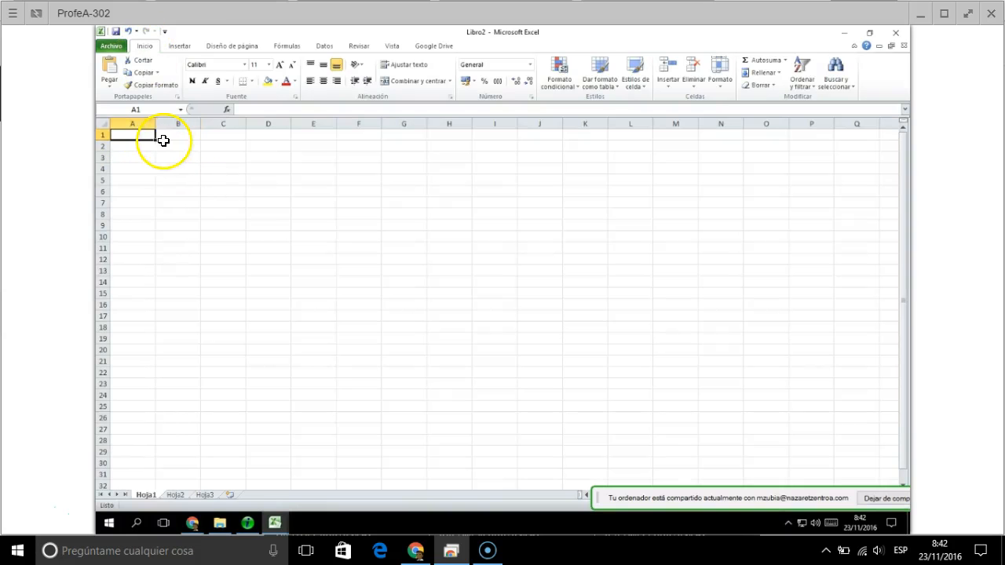
Examine the ribbon's command sets for inserting, page layout, formulas, data, review, view and Google Drive.
left_click(187, 50)
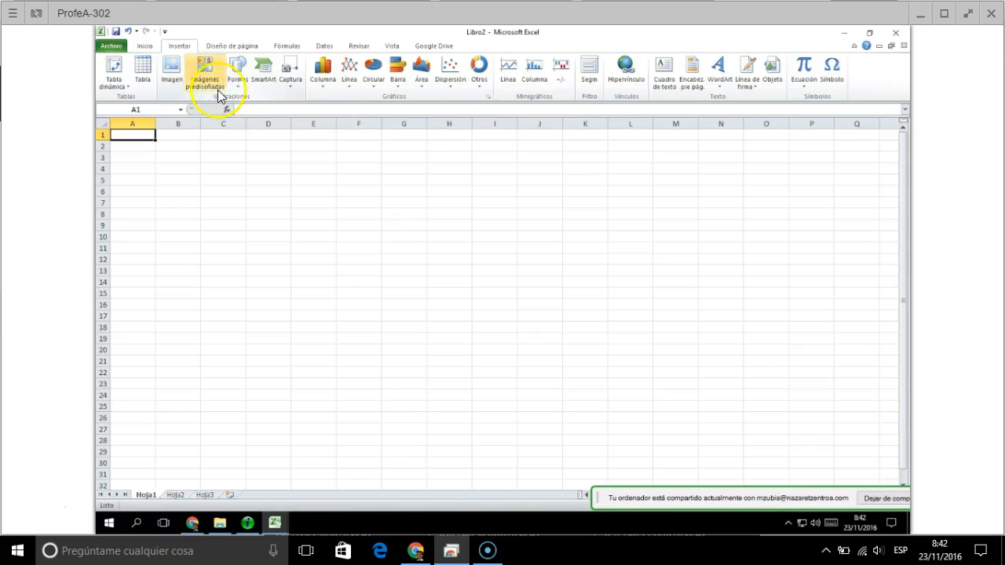
left_click(233, 47)
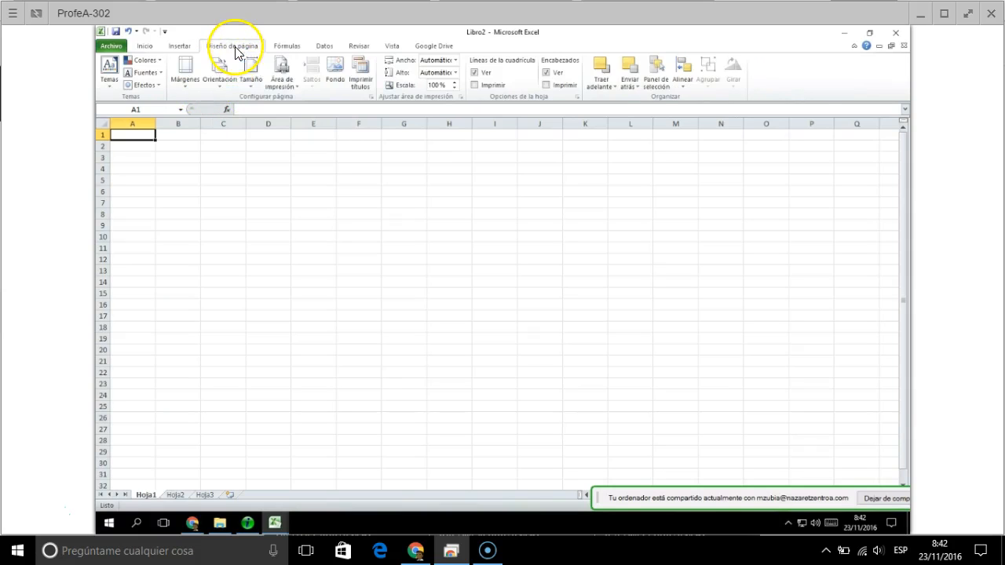
left_click(292, 48)
left_click(324, 47)
left_click(359, 47)
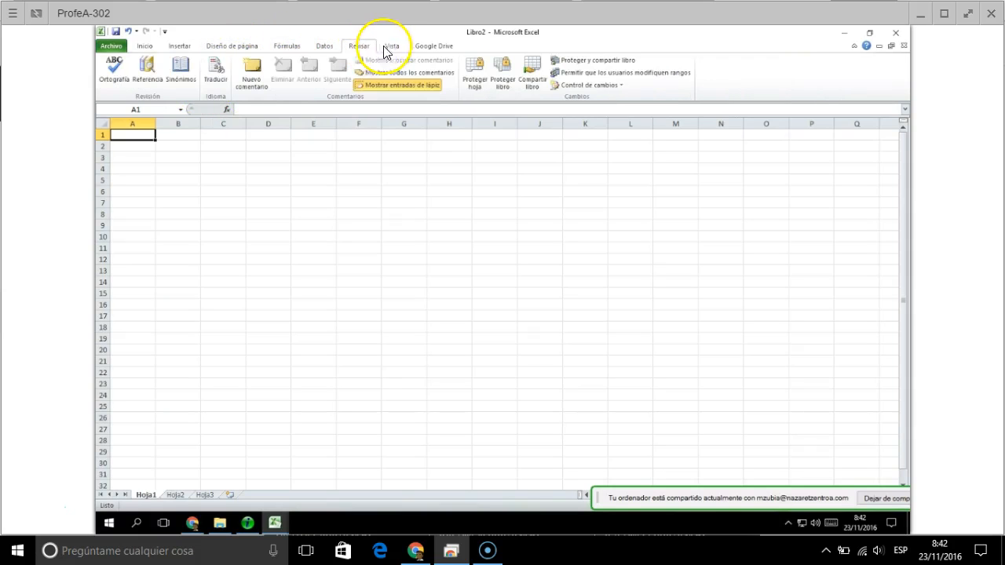
left_click(392, 47)
left_click(429, 47)
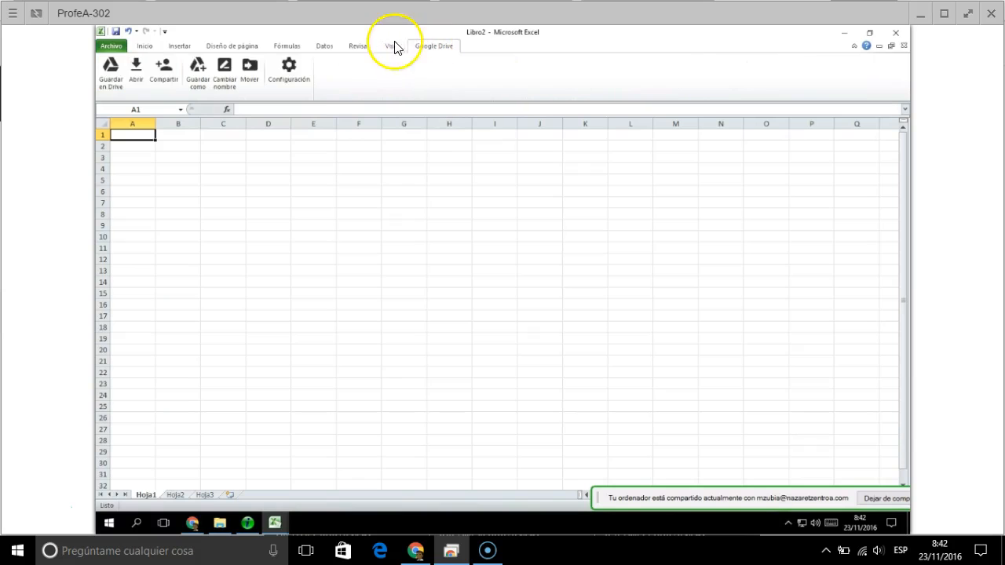
left_click(145, 45)
left_click(179, 46)
left_click(179, 181)
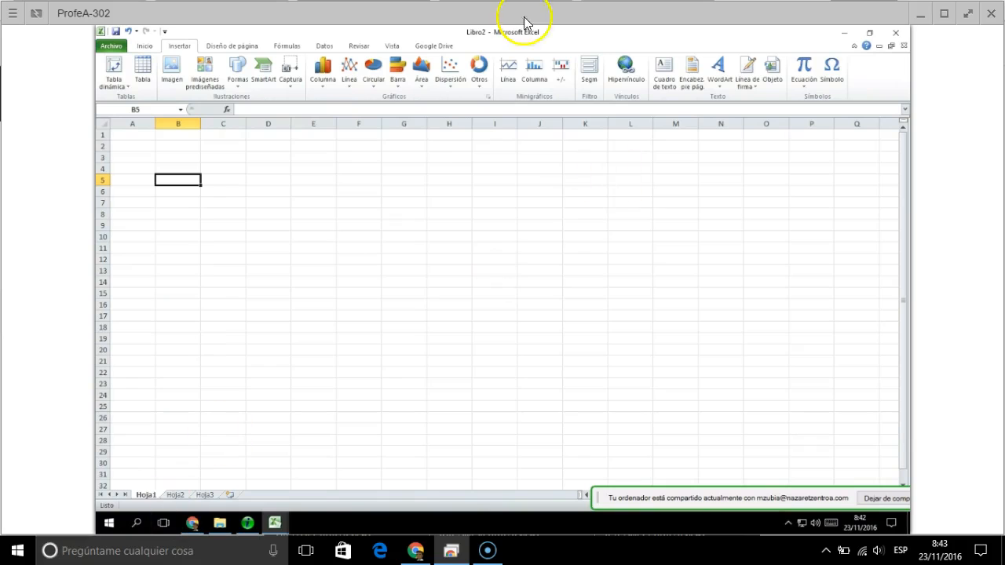
Switch to the workbook Excel A introduccion and open its Introduccion sheet.
left_click(275, 529)
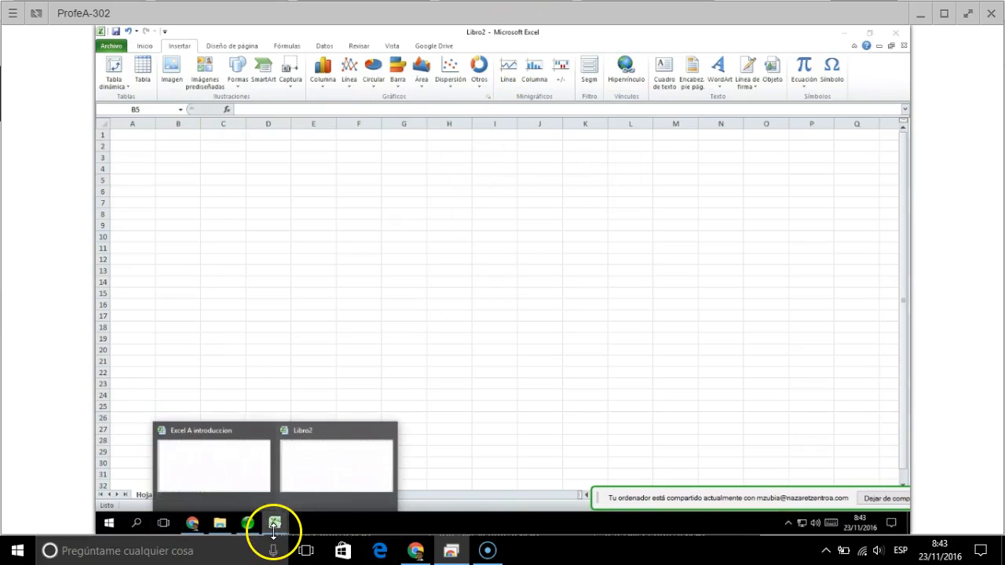
left_click(205, 462)
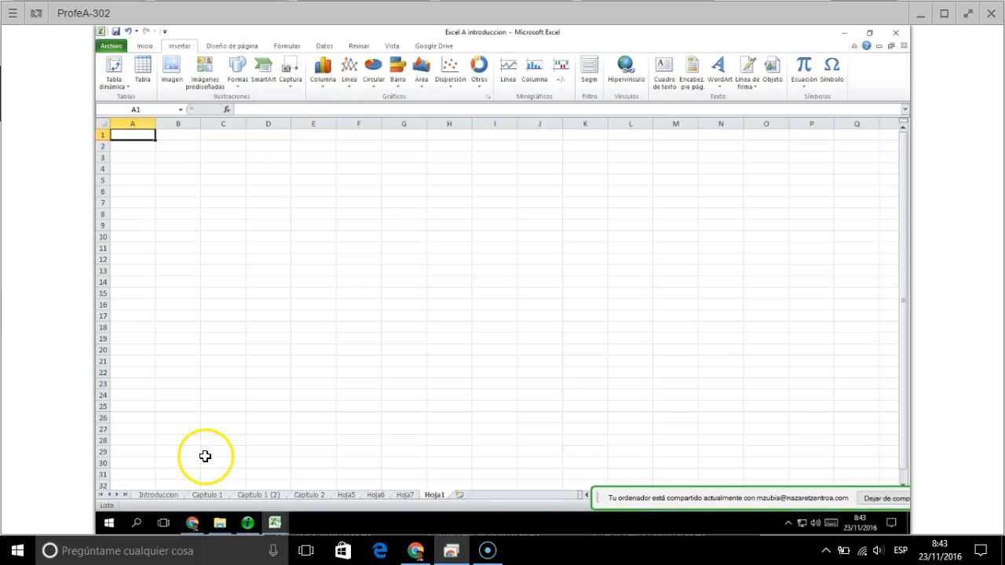
left_click(238, 238)
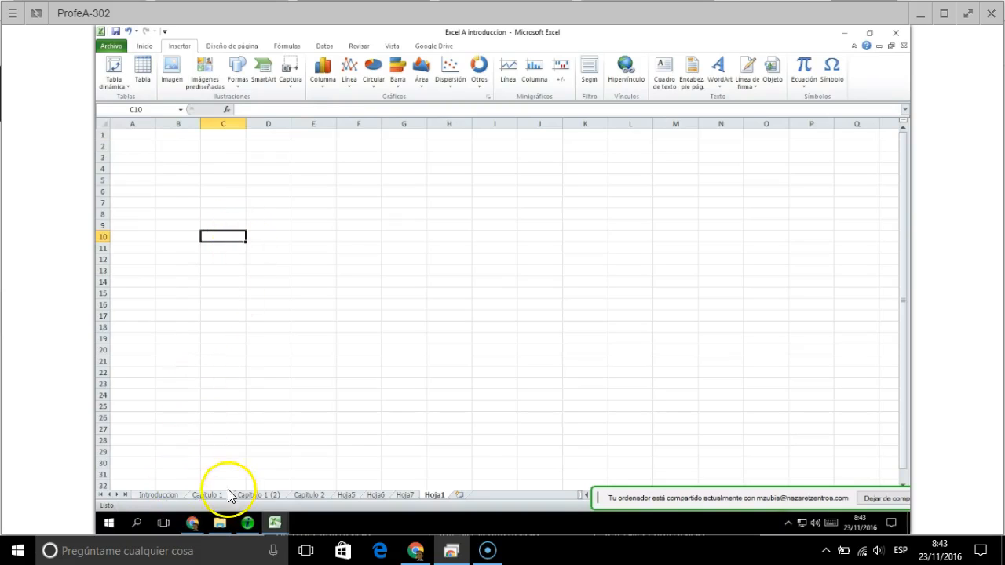
left_click(198, 496)
left_click(166, 496)
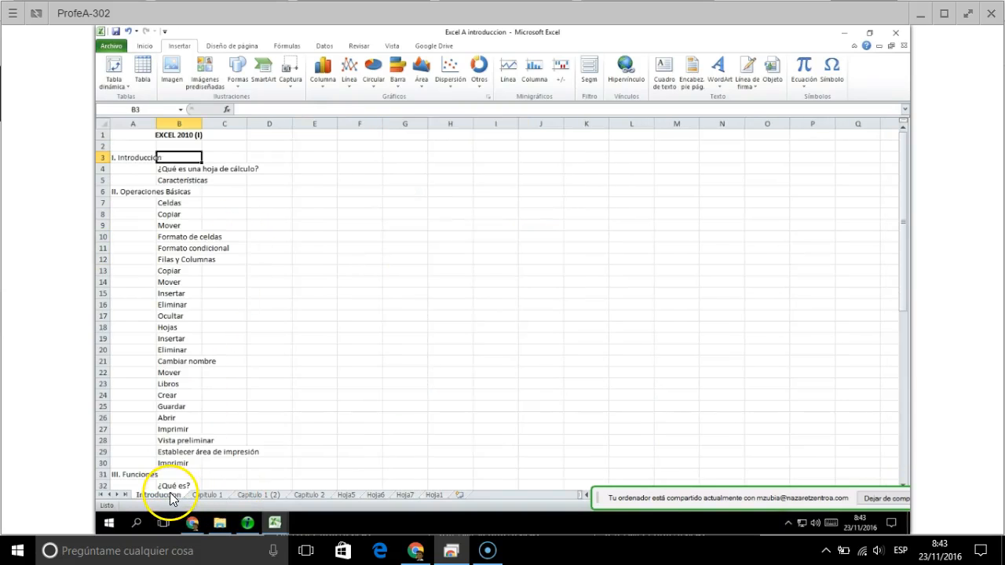
Review the course outline's title and the topics under I. Introducción and II. Operaciones Básicas.
left_click(222, 281)
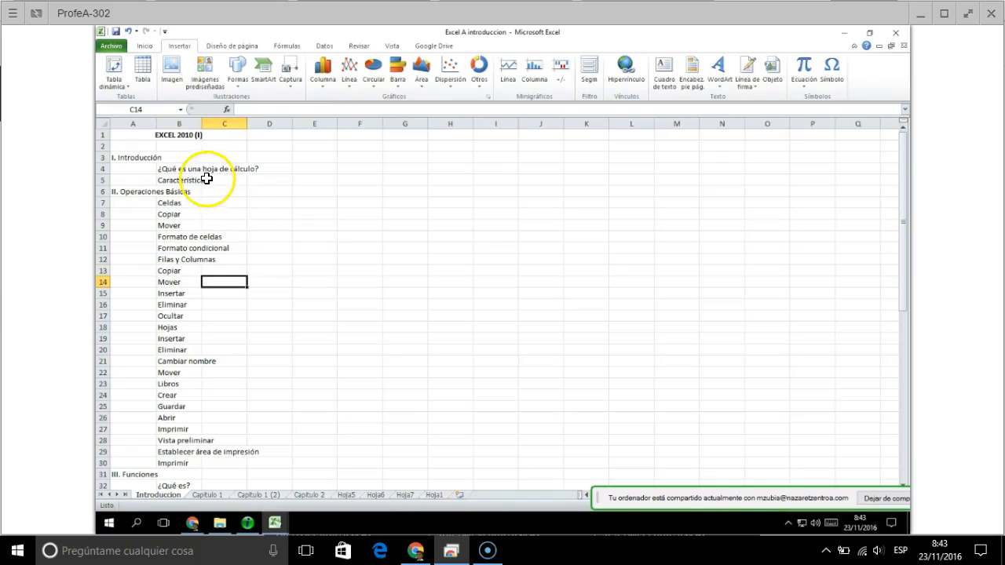
left_click(180, 134)
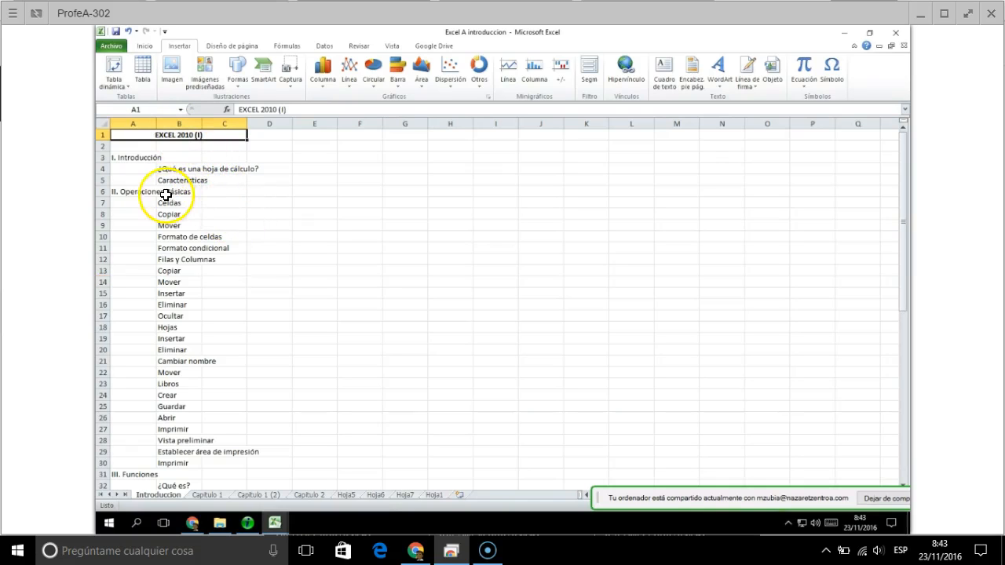
left_click(143, 159)
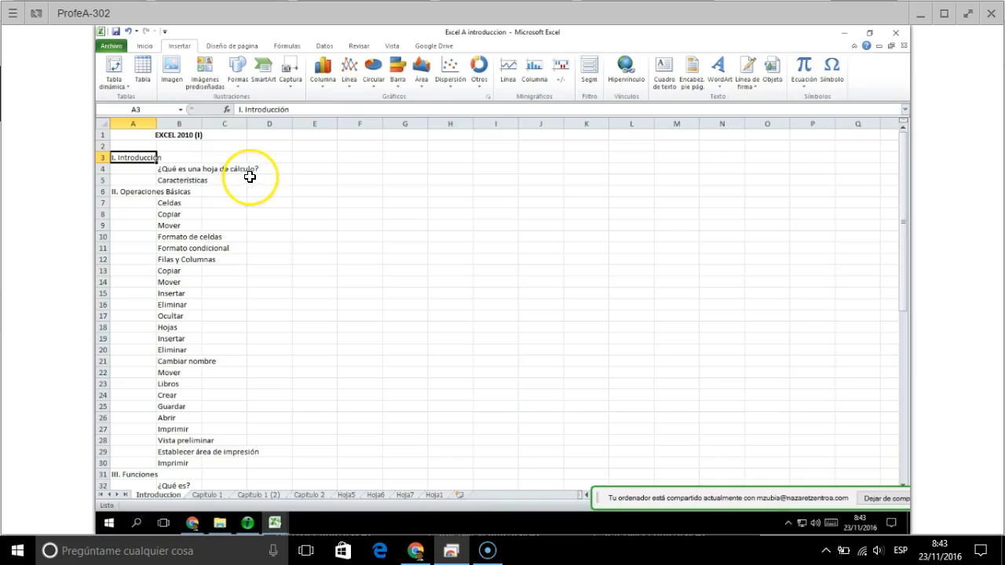
left_click(192, 181)
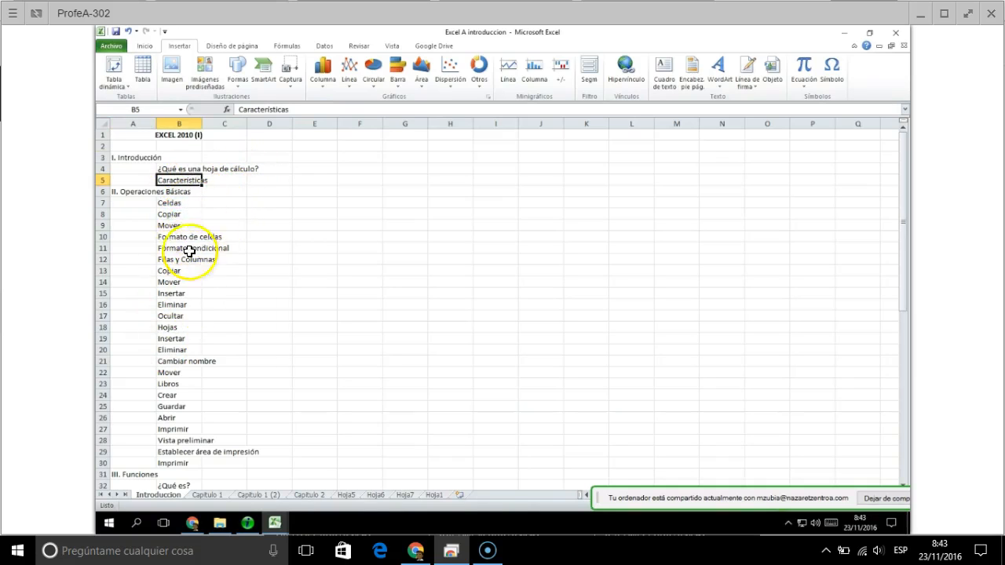
left_click(181, 203)
left_click(178, 215)
left_click(180, 227)
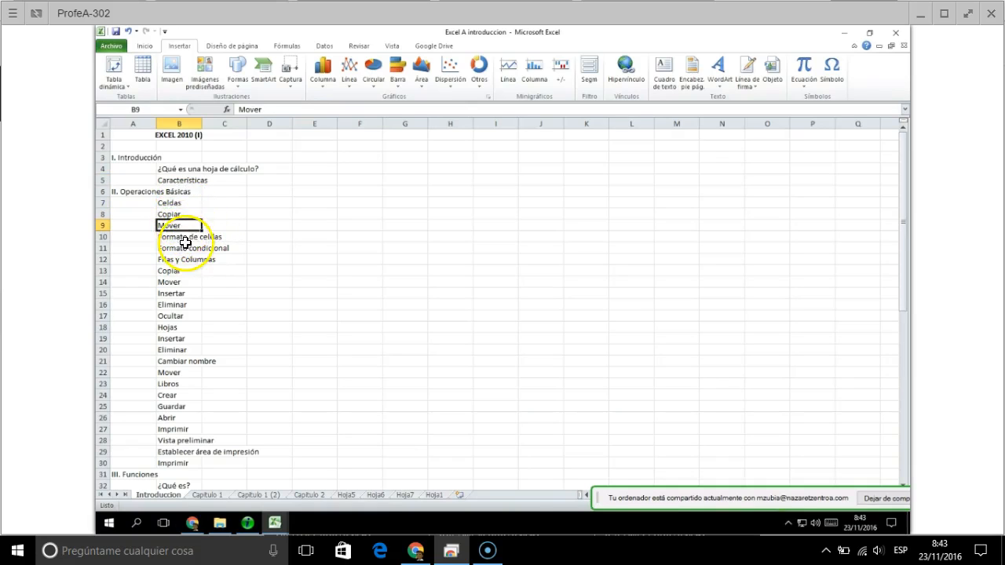
left_click(172, 406)
Review the outline topics under III. Funciones and IV. Gráficos.
scroll(172, 406, "down", 3)
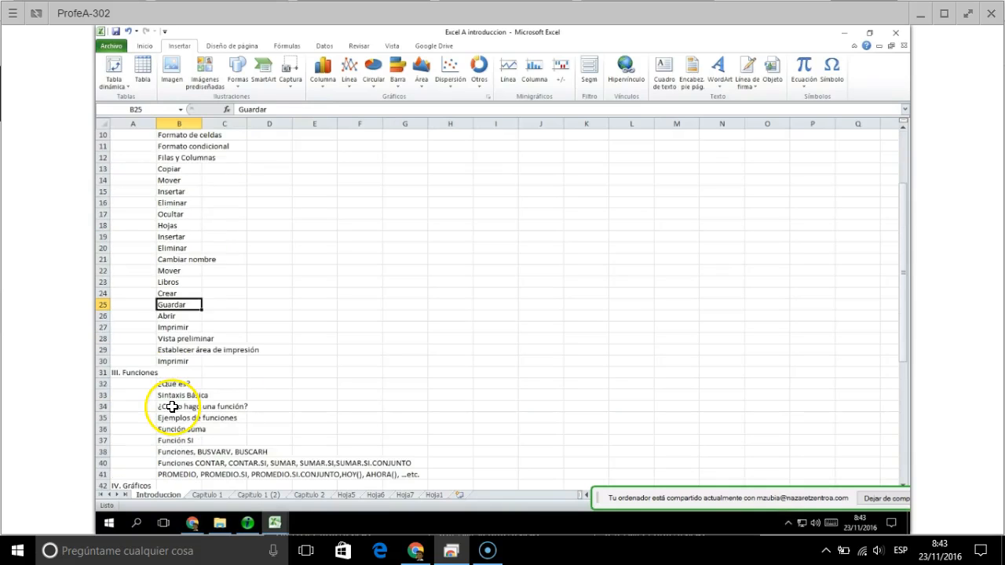
scroll(172, 406, "down", 1)
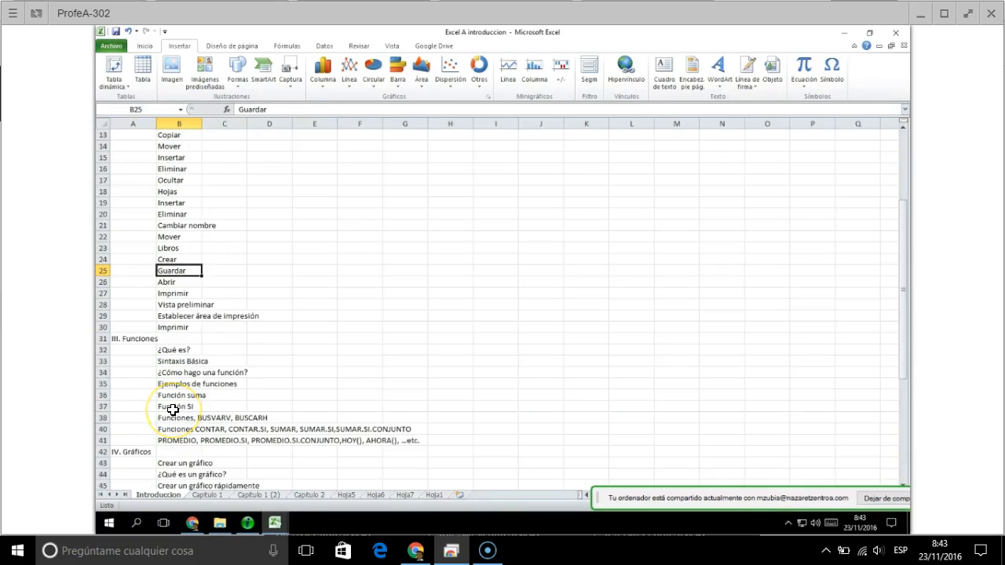
scroll(172, 410, "down", 3)
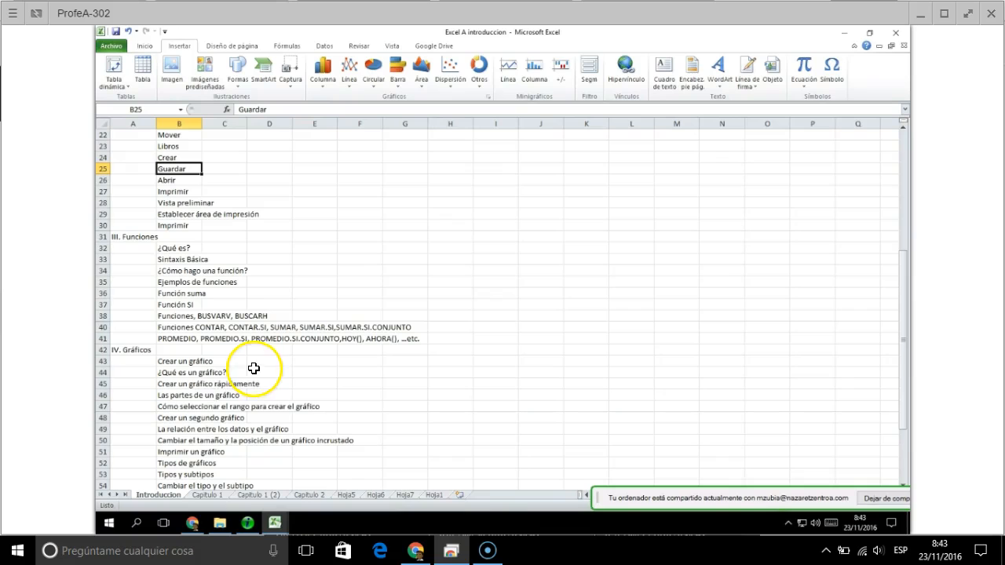
left_click(210, 418)
left_click(179, 418)
left_click(176, 386)
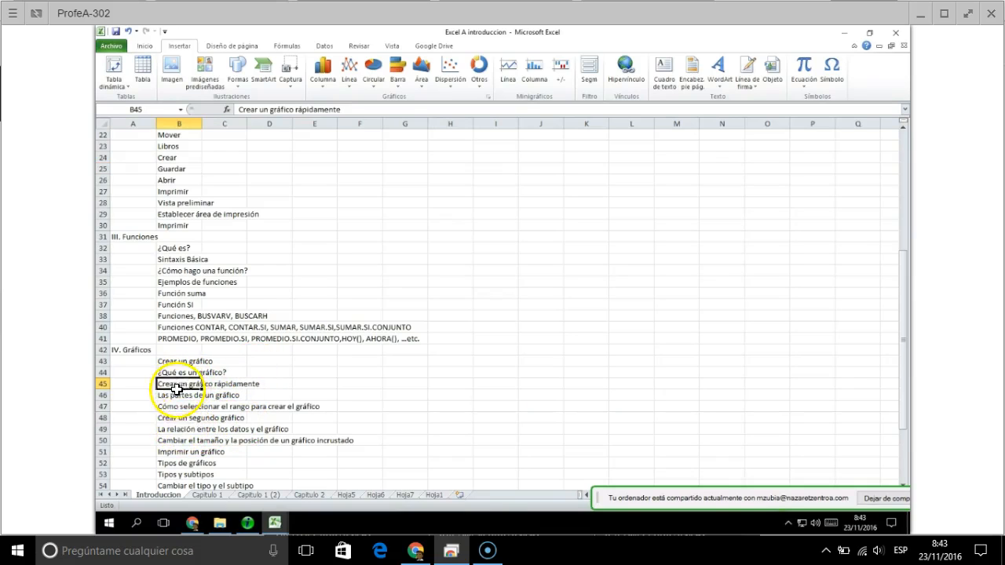
left_click(181, 439)
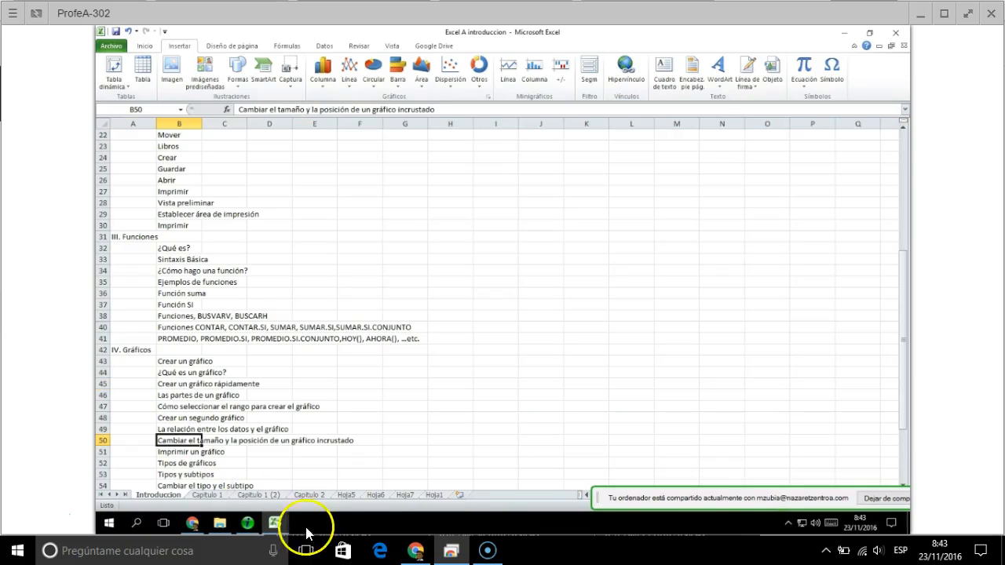
View the Celda entry on the Capitulo 1 sheet and switch to the Capitulo 1 (2) sheet.
left_click(206, 495)
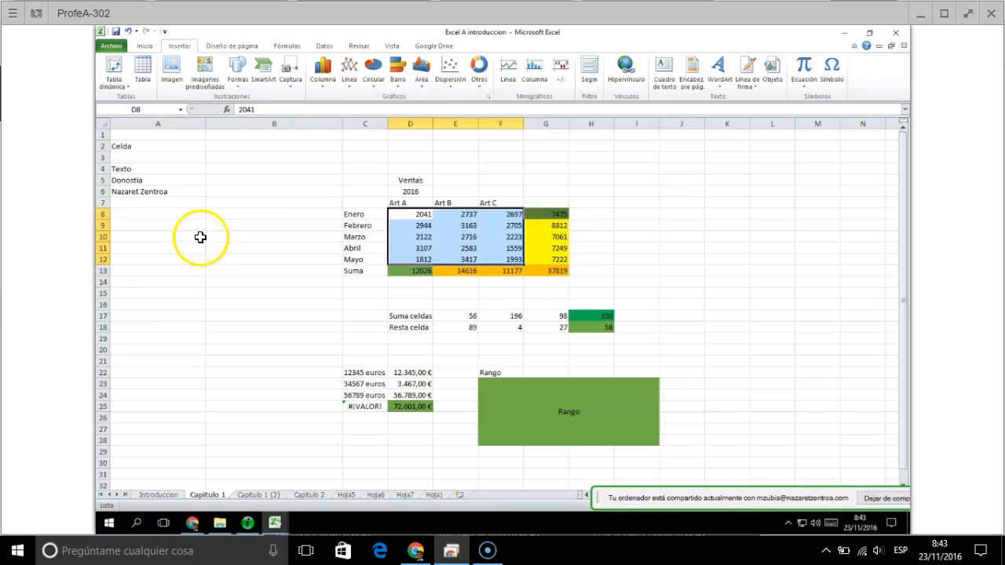
left_click(163, 151)
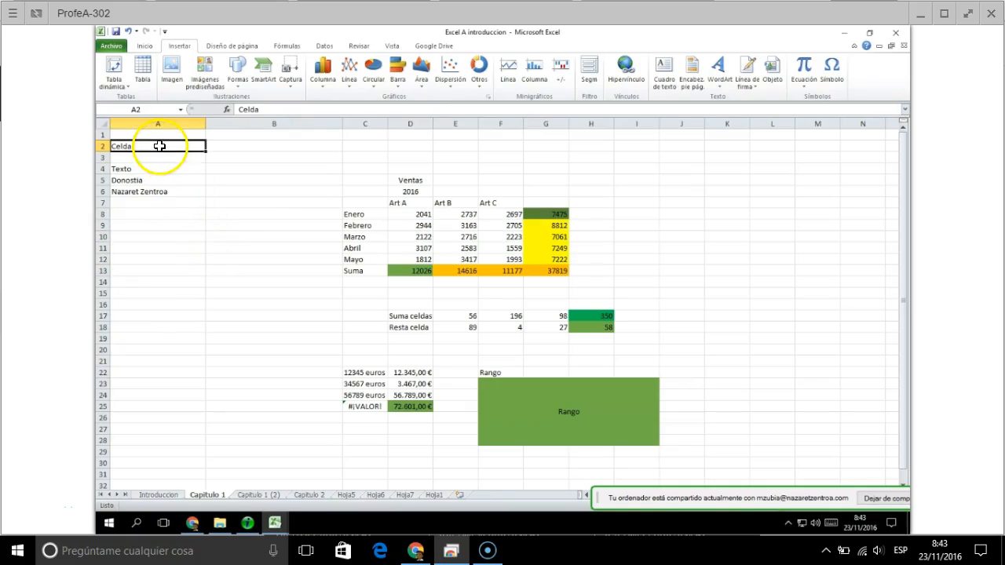
left_click(257, 496)
Show the Errenkada-Fila and Zutabea-Columna examples by selecting row 10 and column B in full.
left_click(157, 237)
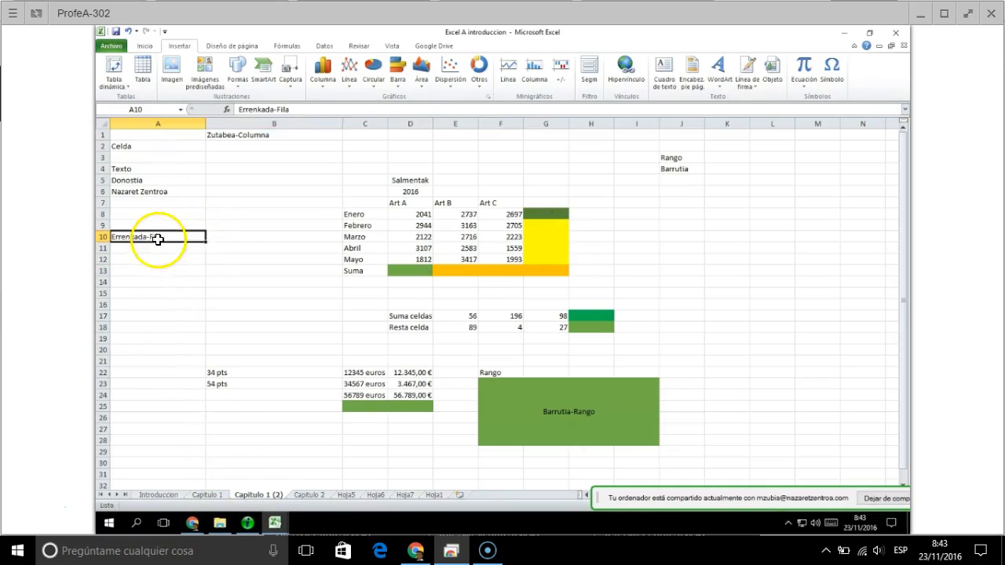
left_click(264, 137)
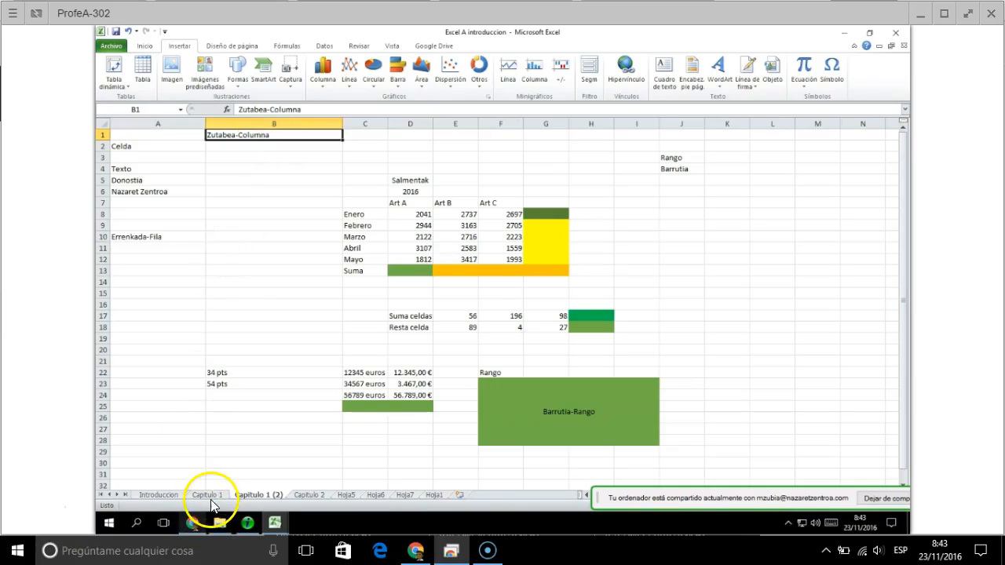
left_click(268, 124)
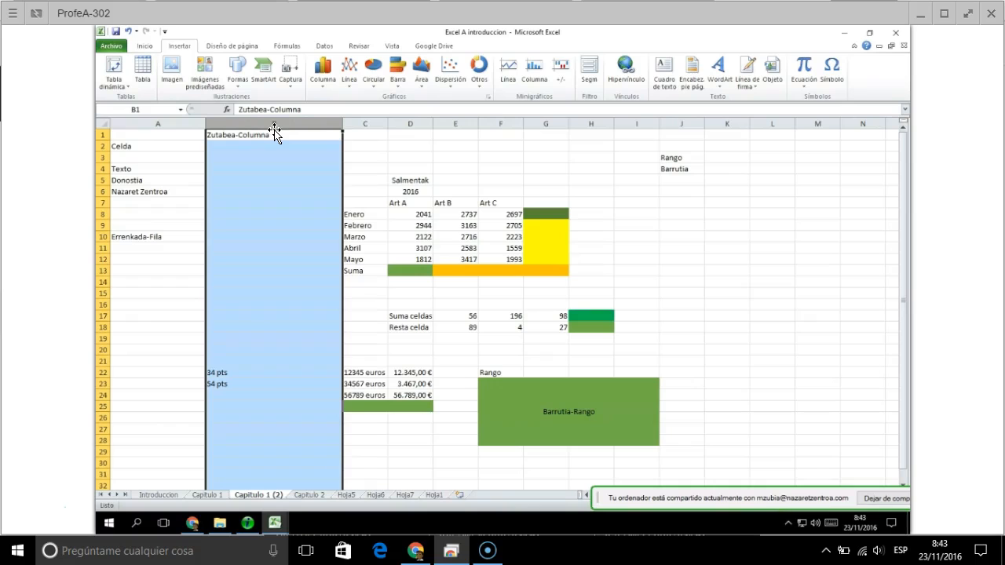
left_click(100, 237)
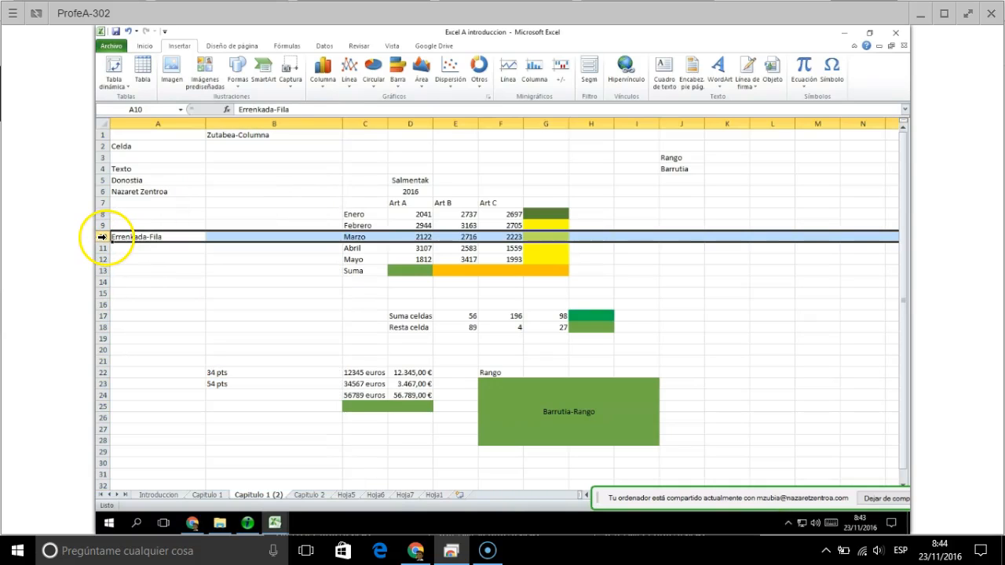
left_click(248, 124)
Show what a range is by selecting the merged Barrutia-Rango block and the cells I7:J8.
left_click(252, 177)
left_click(556, 410)
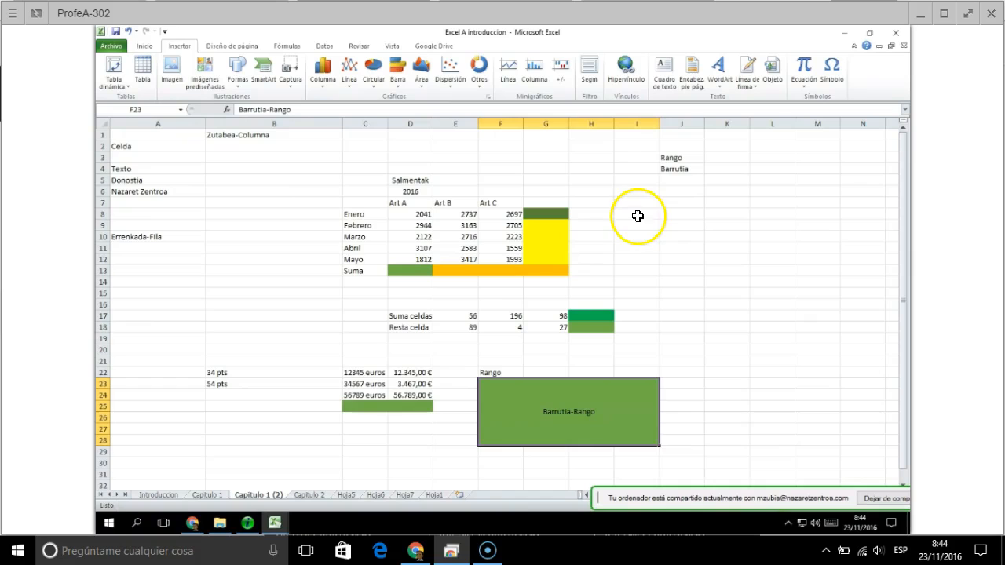
left_click_drag(640, 204, 677, 215)
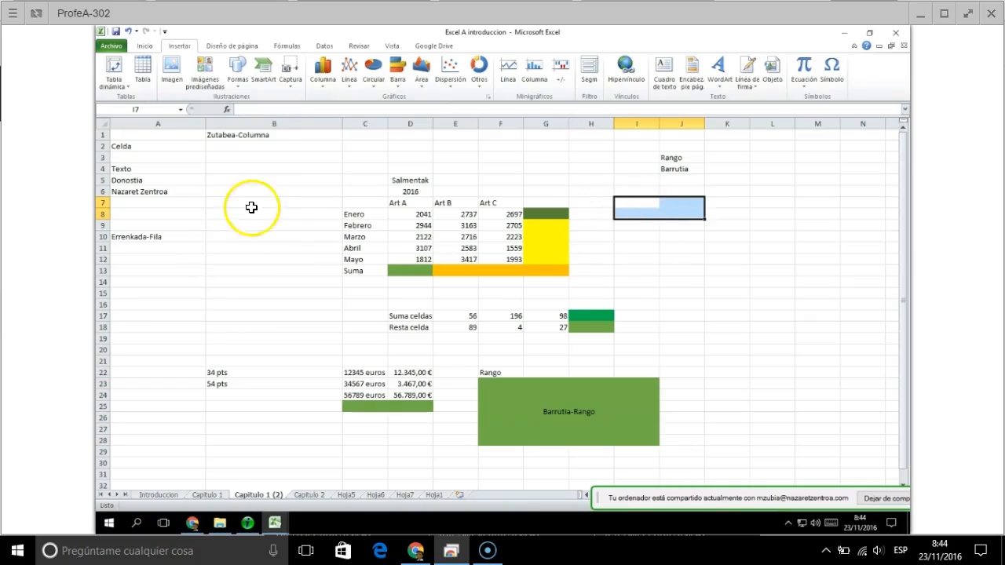
Select single cells B4, B2, B3 and the Enero cell C8 to examine their cell references.
left_click(237, 168)
left_click(263, 146)
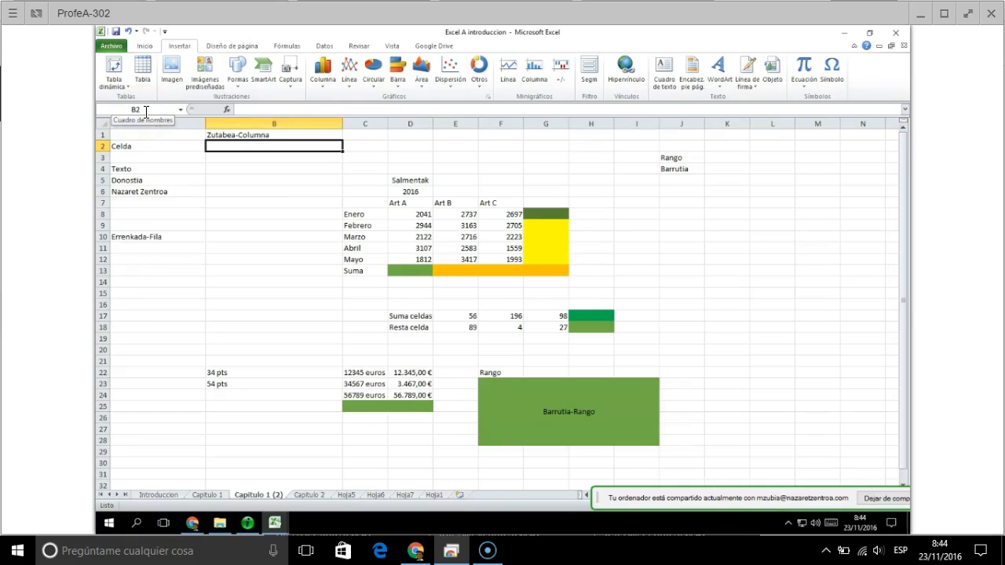
left_click(270, 158)
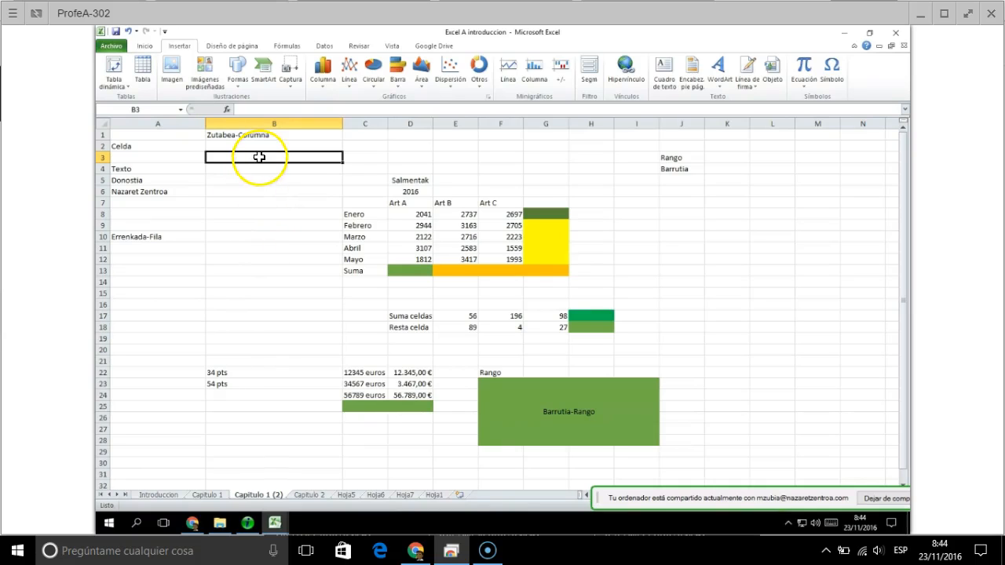
left_click(349, 214)
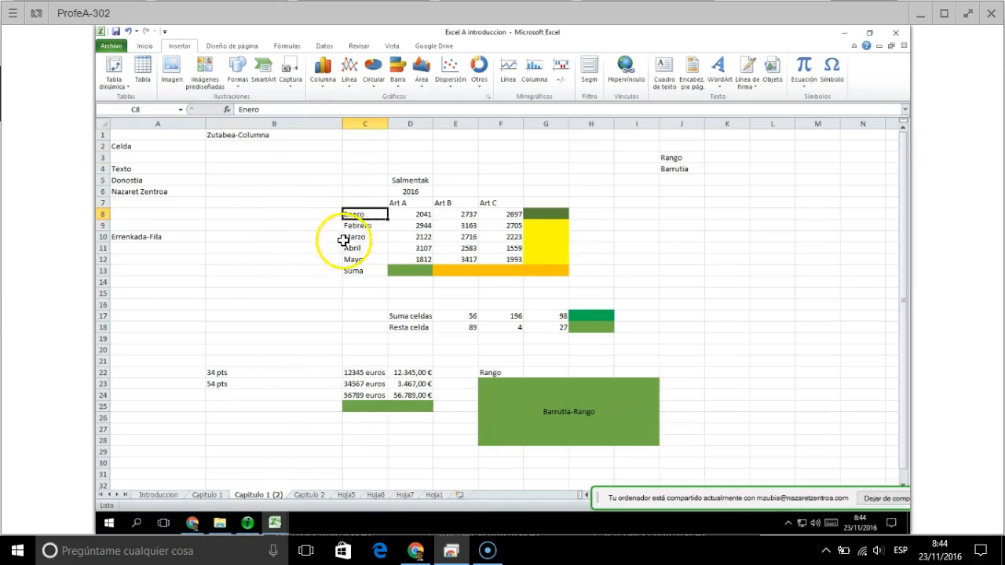
Select the Febrero, Marzo and Abril cells and the Art A values D8 to D12 to examine text and number contents.
left_click(349, 226)
left_click(349, 237)
left_click(349, 248)
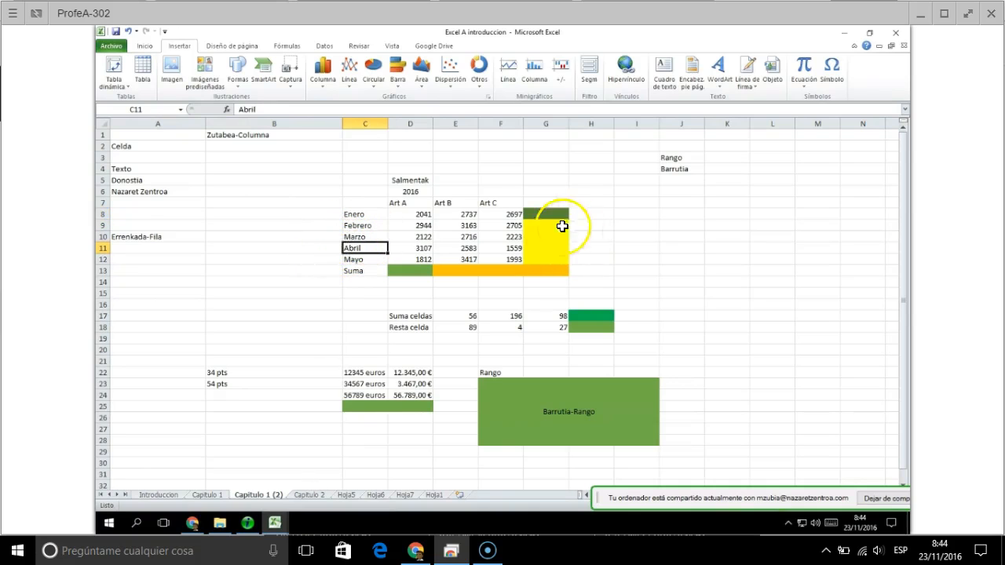
left_click(417, 215)
left_click(419, 226)
left_click(423, 238)
left_click(425, 249)
left_click(424, 259)
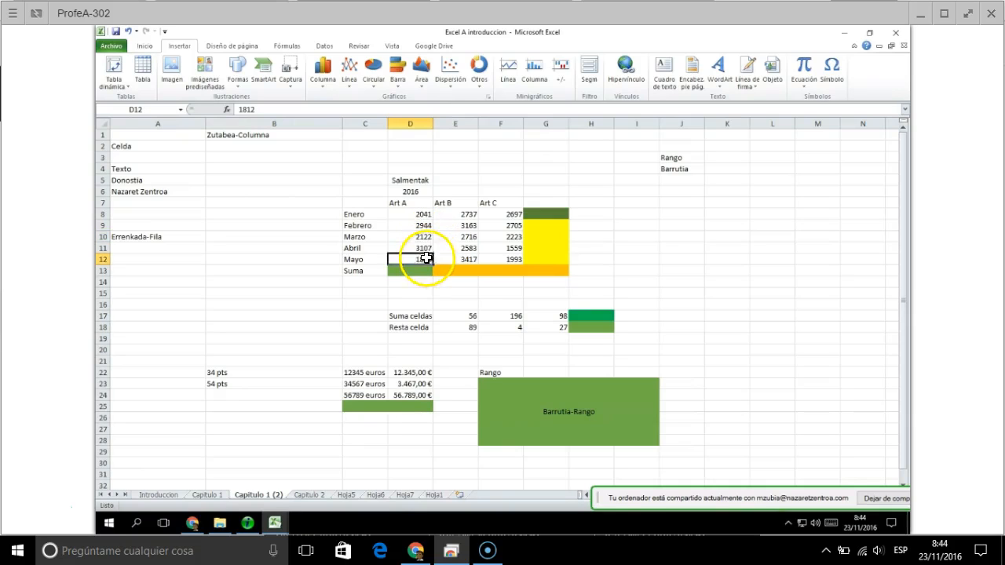
Enter the date 01/01/2016 in cell I8.
left_click(640, 214)
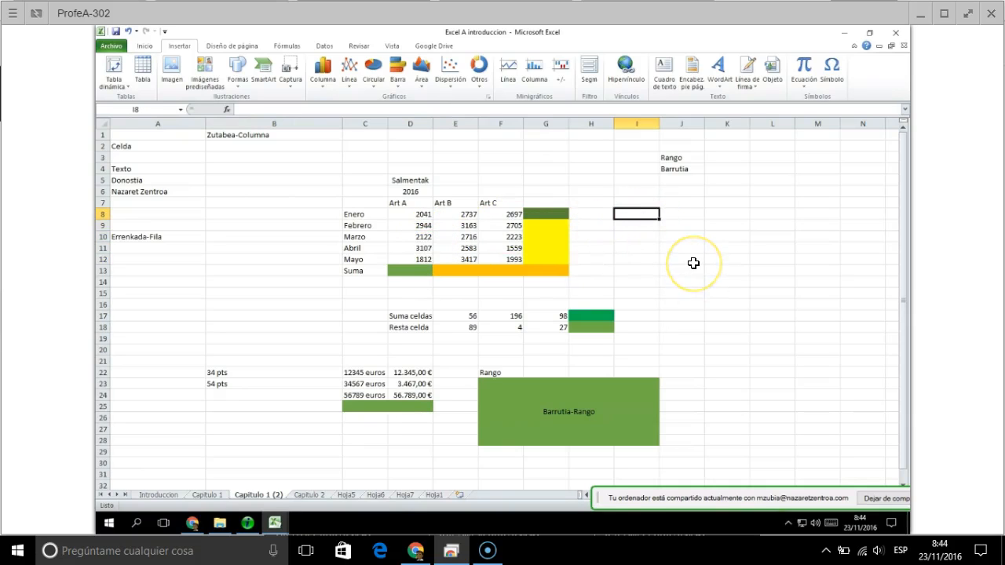
type("1")
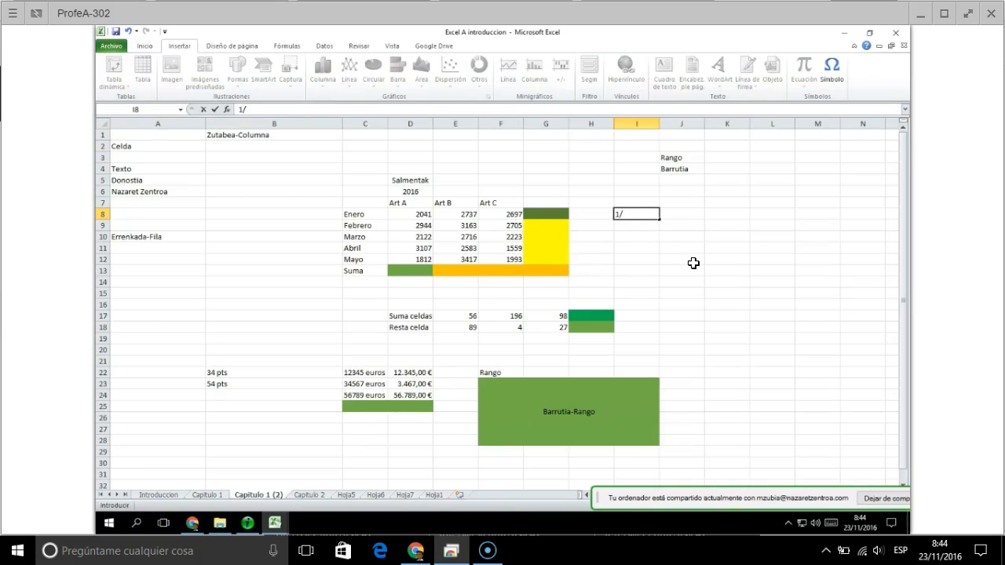
type("/01/2016")
key("Return")
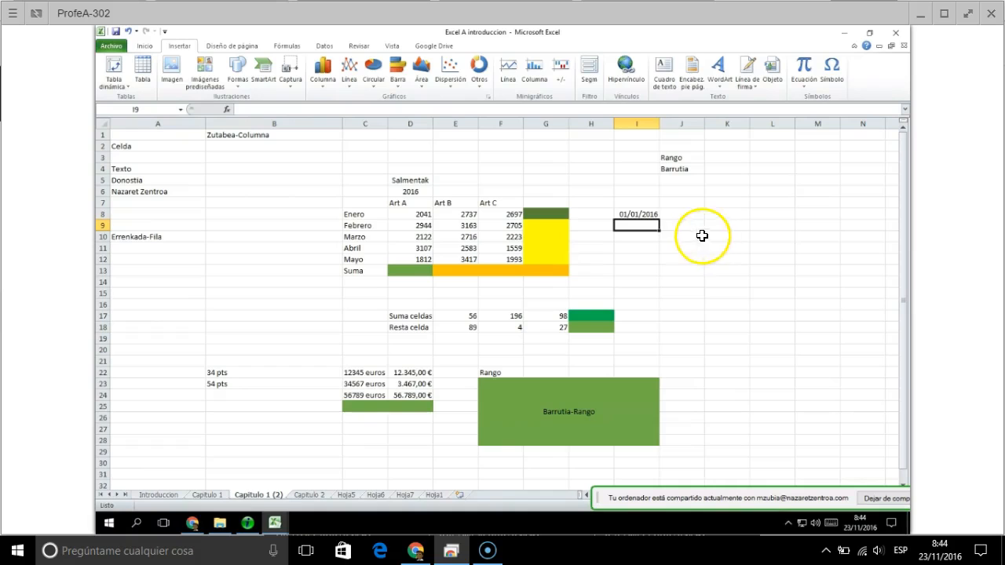
Enter the date 30/02/2016 in cell J8, beside the first date.
left_click(680, 215)
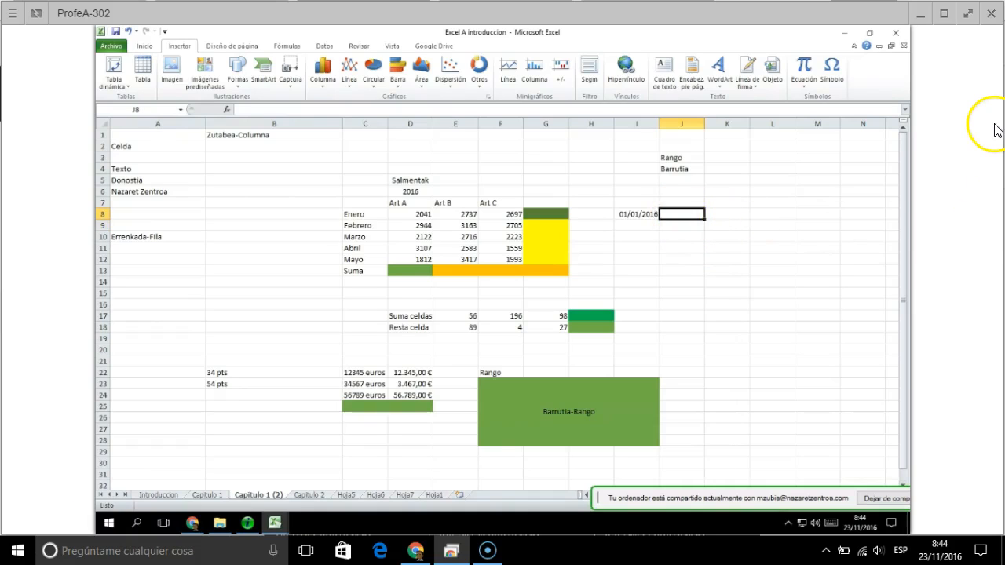
type("30/02")
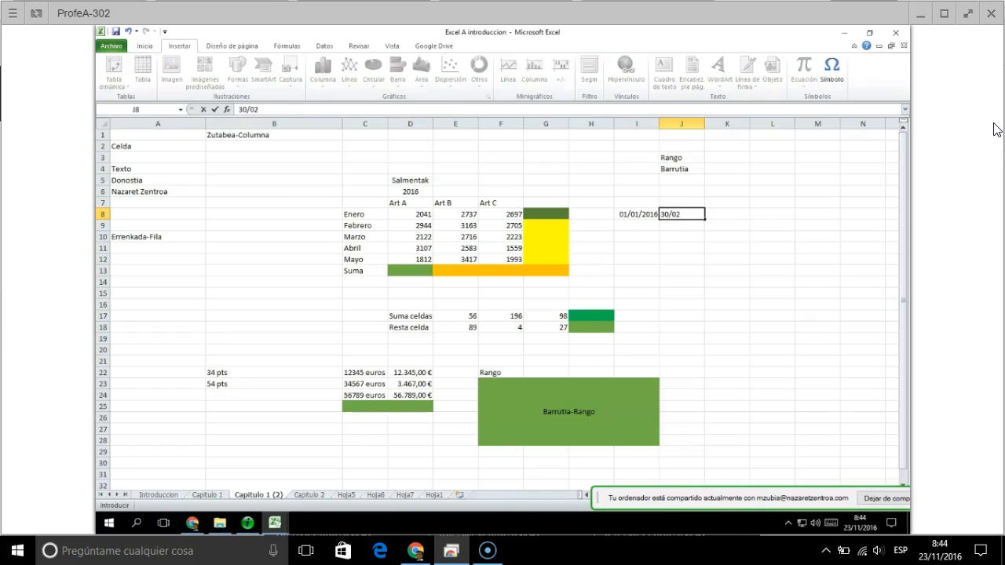
type("/2016")
key("Return")
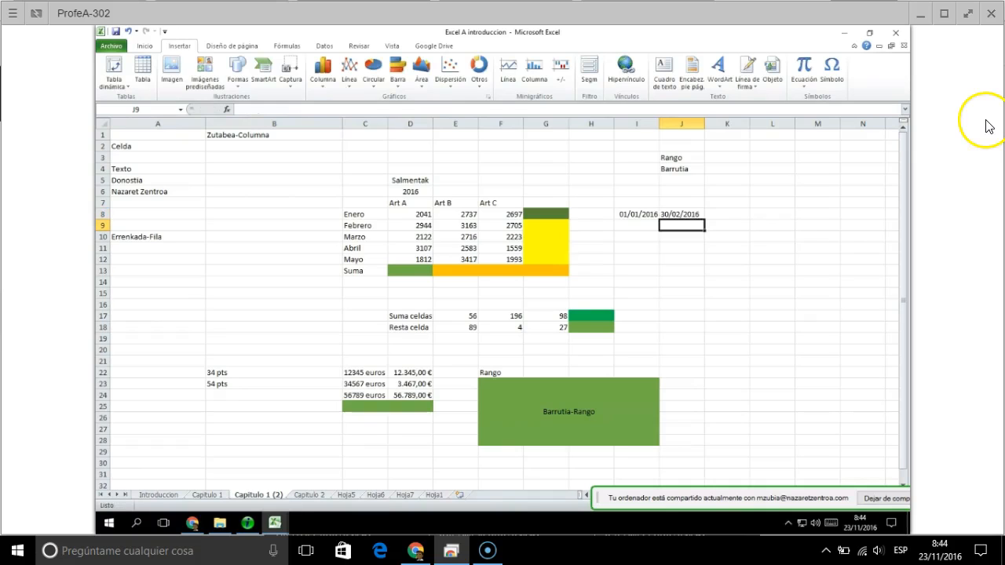
Enter the formula =J8-I8 in K8 to subtract the two dates, and select the cell to inspect it.
left_click(729, 210)
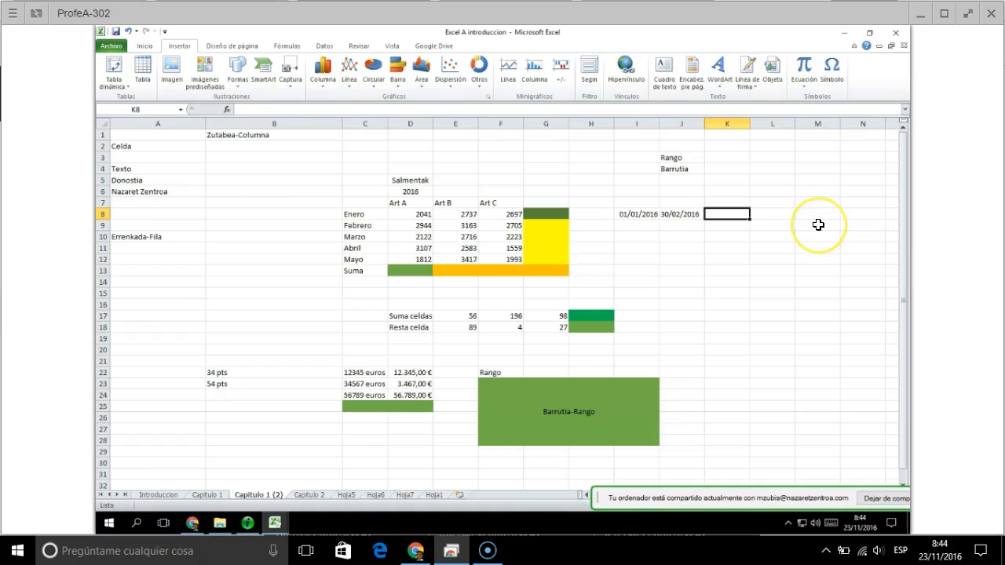
type("=")
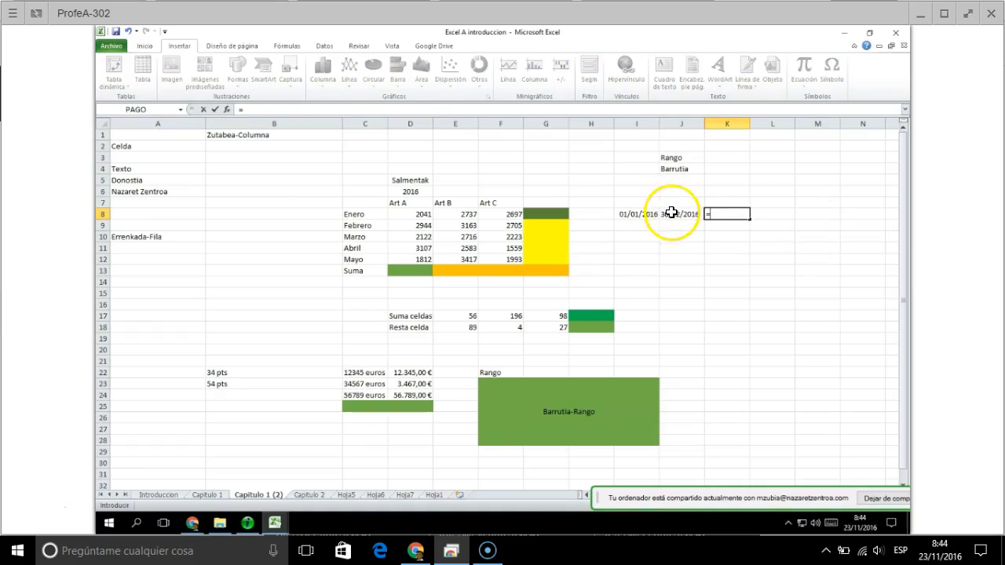
type("J8-")
left_click(636, 214)
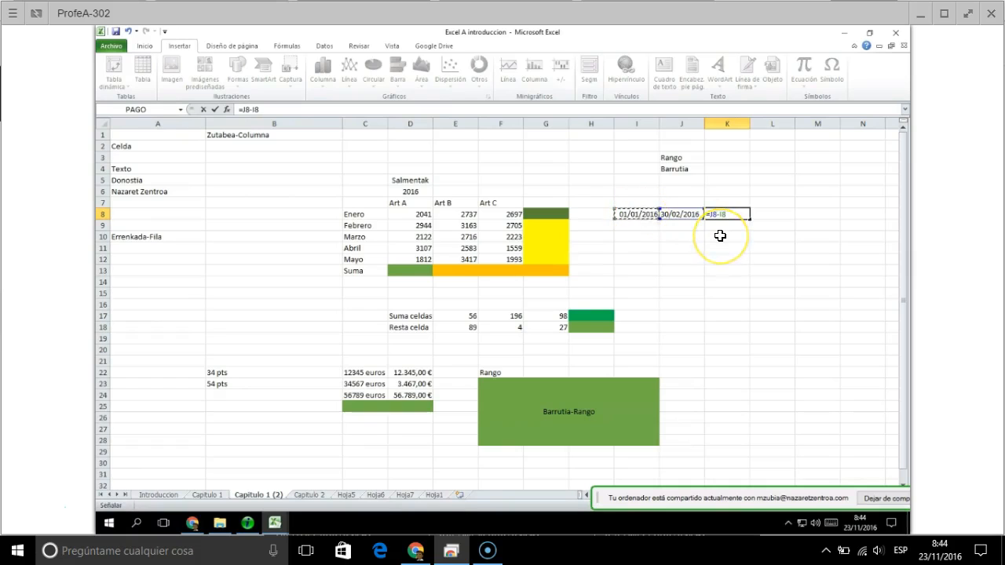
key("Return")
left_click(733, 215)
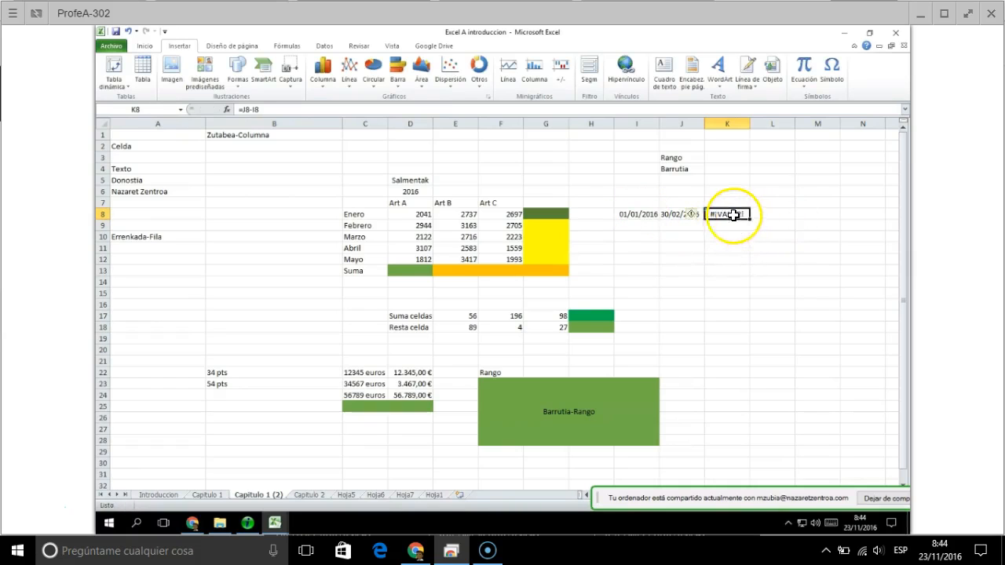
Select both date cells, I8 and J8, and replace the date in J8 with 18/02/2016.
left_click_drag(642, 217, 672, 224)
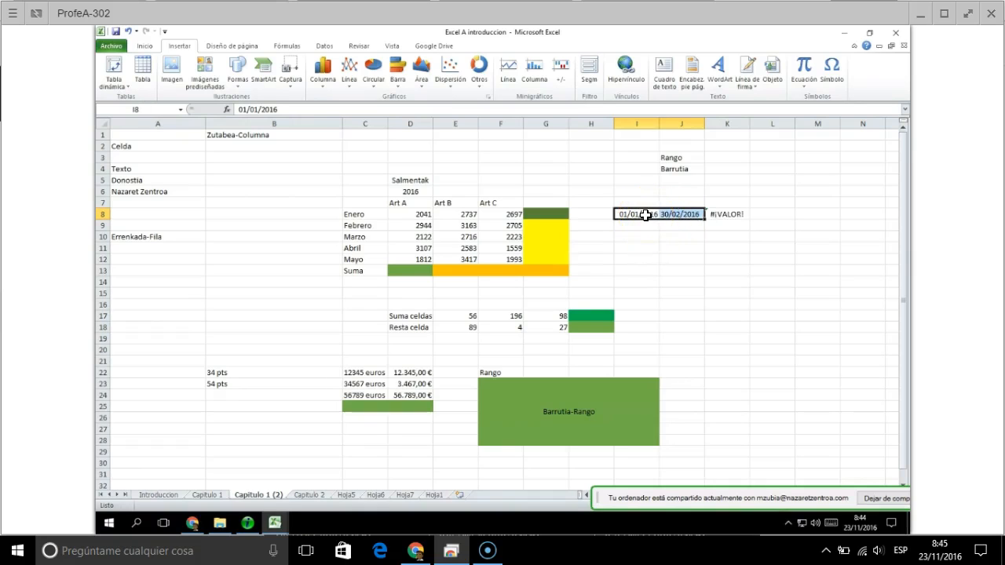
left_click(669, 216)
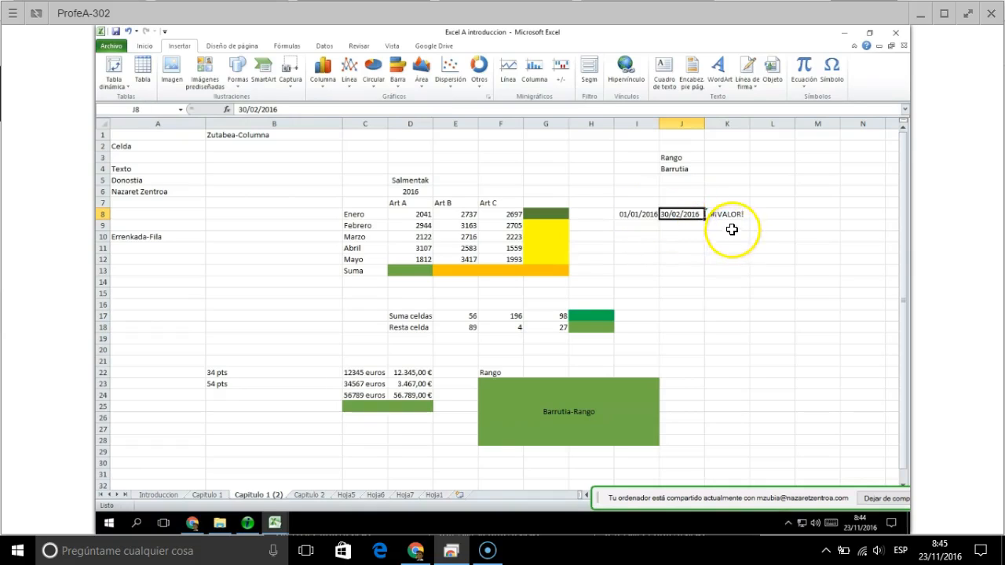
type("18")
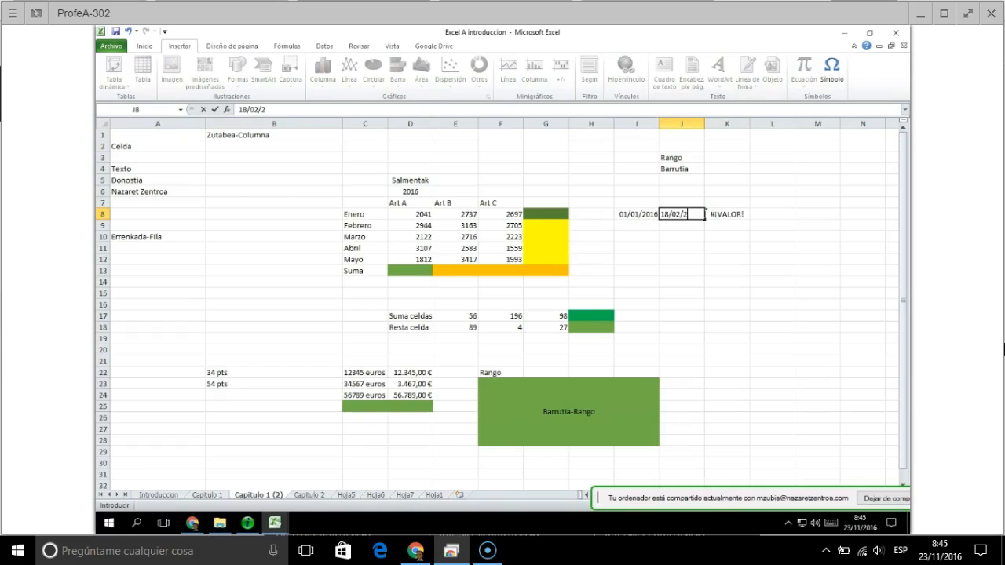
key("Return")
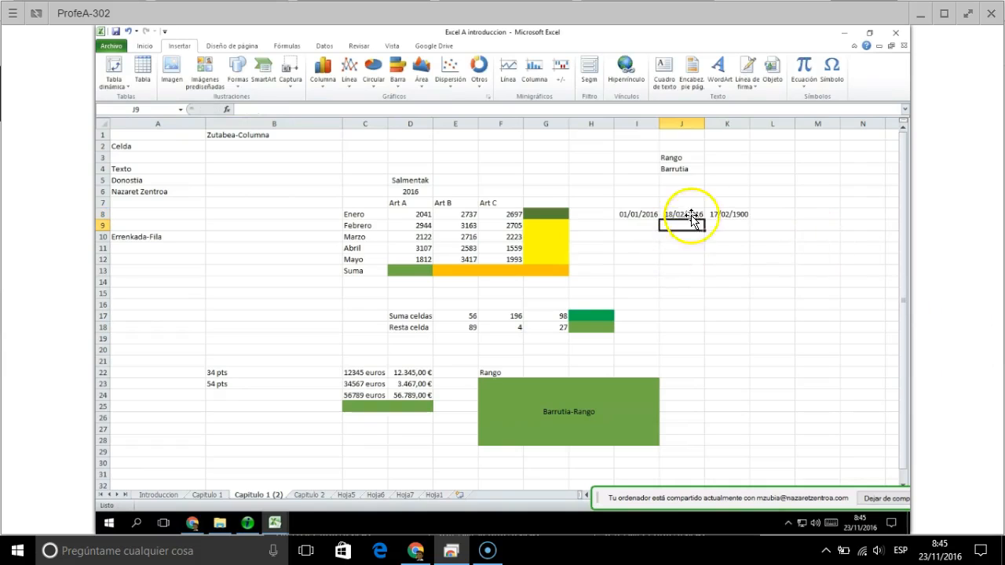
Apply the General number format to the date difference in K8.
left_click(726, 222)
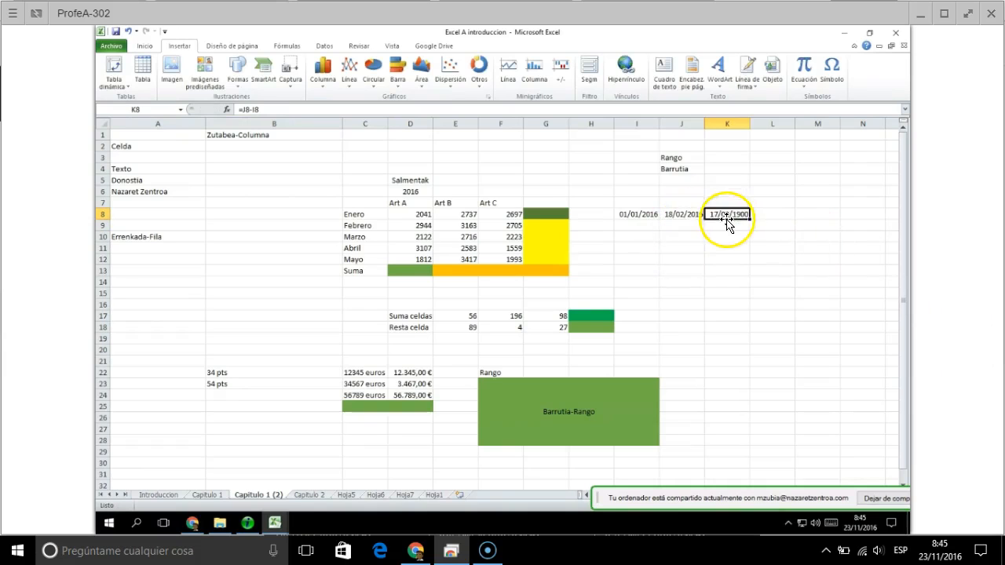
right_click(726, 214)
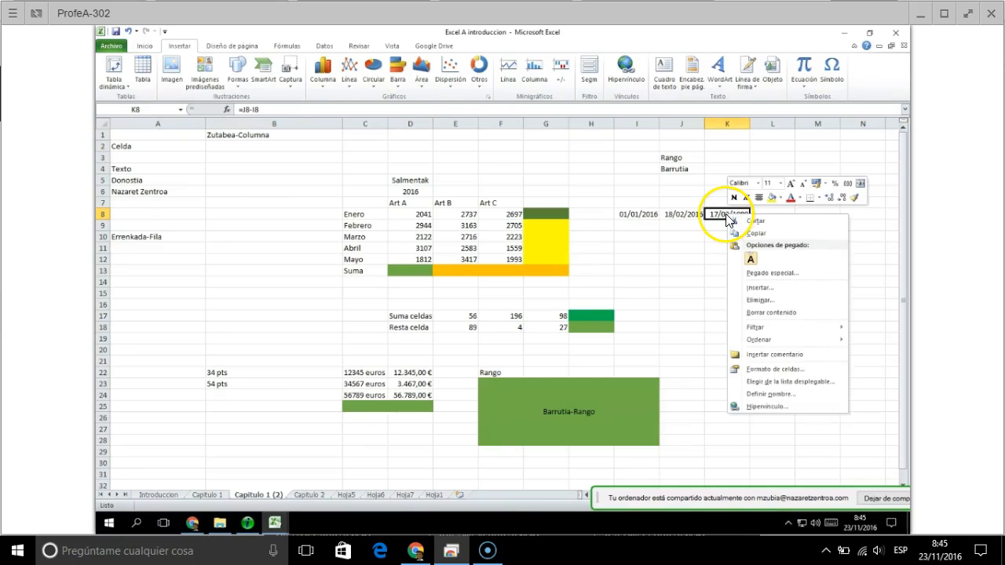
left_click(755, 369)
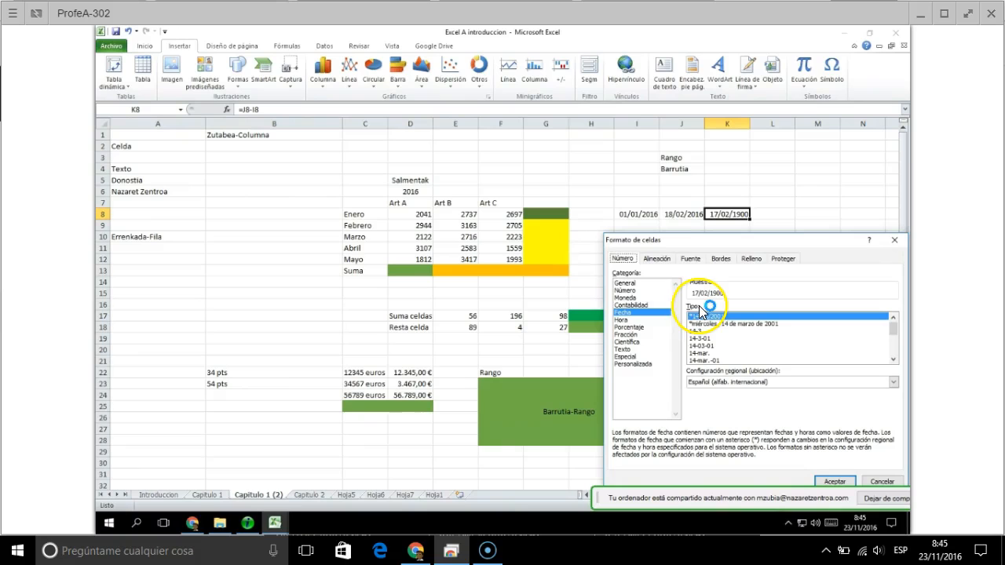
left_click(636, 284)
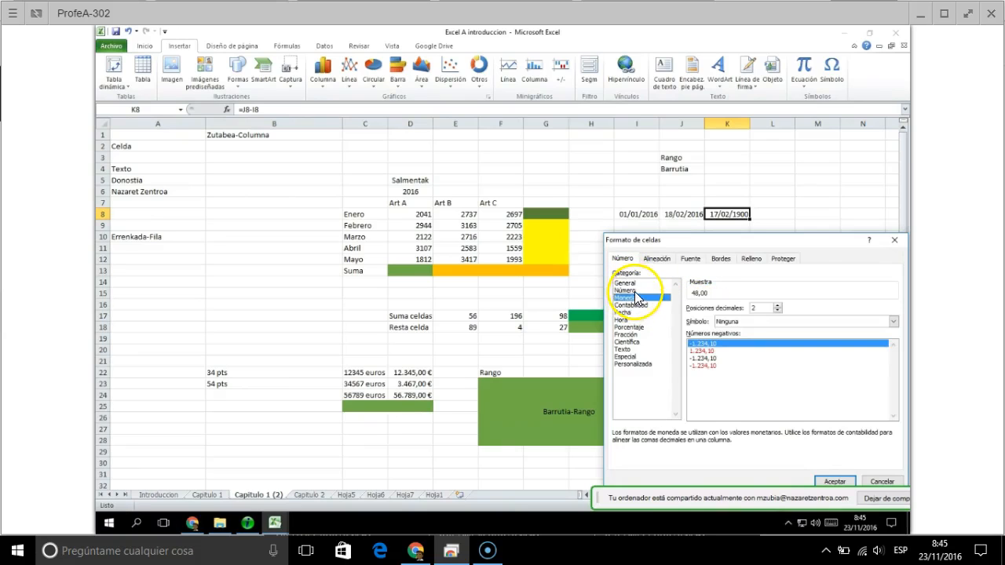
left_click(836, 481)
left_click(772, 260)
Examine the dates in I8 and J8 and the subtraction formula in K8.
left_click(637, 215)
left_click(682, 216)
left_click(737, 216)
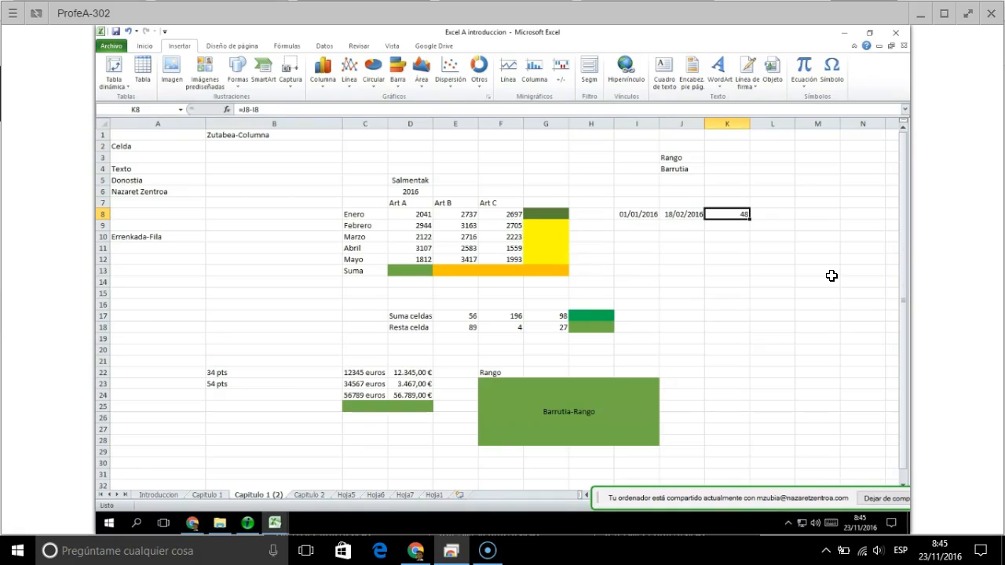
left_click(632, 214)
left_click(694, 212)
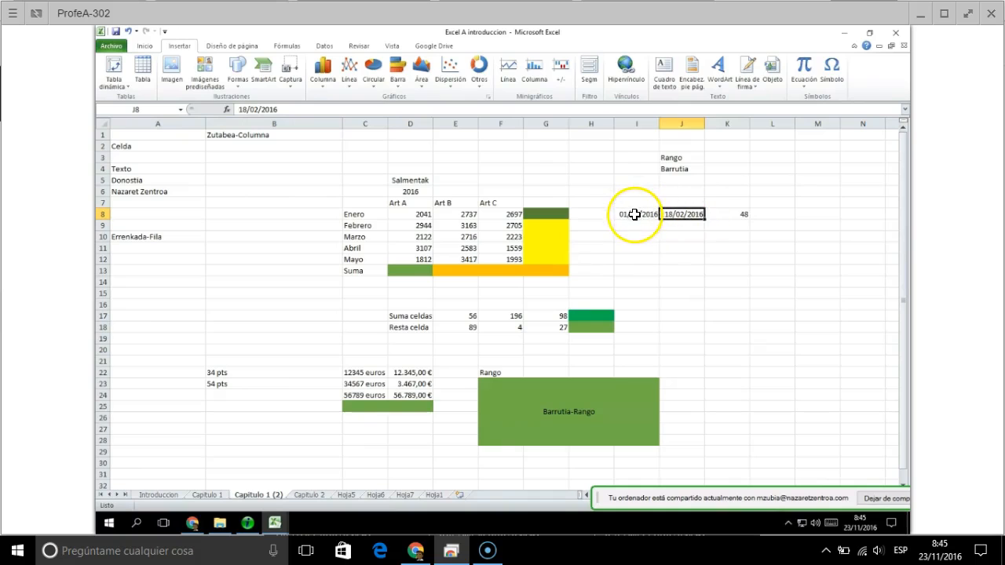
left_click(639, 224)
left_click(638, 216)
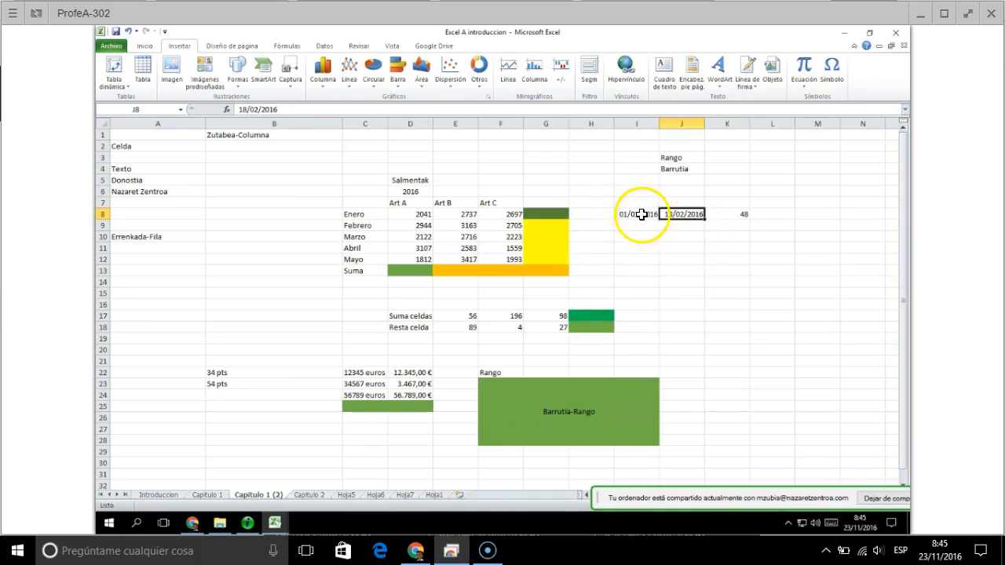
left_click(729, 215)
left_click(675, 215)
left_click(639, 217)
Select the Enero values in D8, E8 and F8 to identify the cells that make up the row's sum.
left_click(424, 215)
left_click(452, 216)
left_click(507, 217)
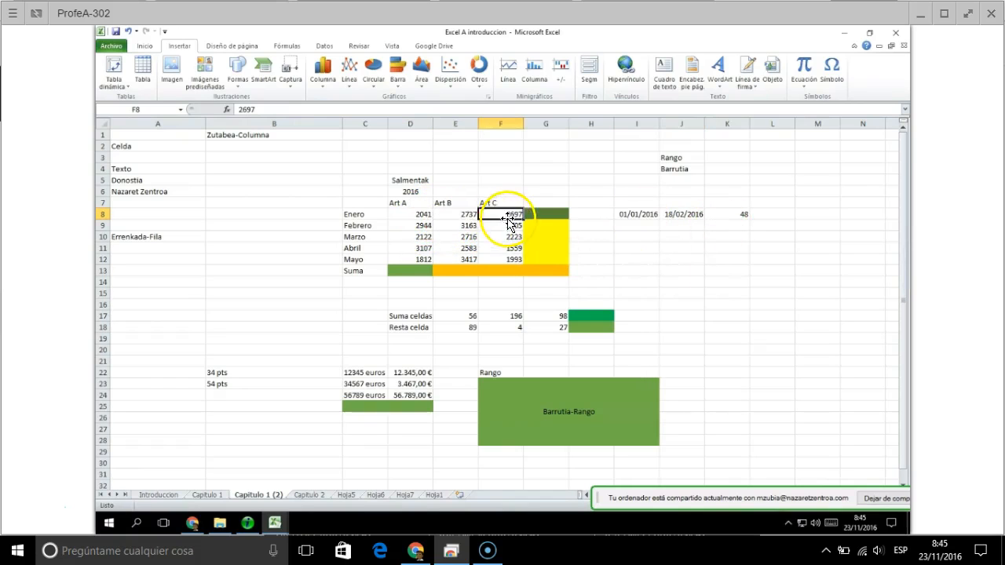
left_click(427, 215)
left_click(502, 215)
Enter the formula =D8+E8+F8 in G8 to add up the Enero row.
left_click(531, 215)
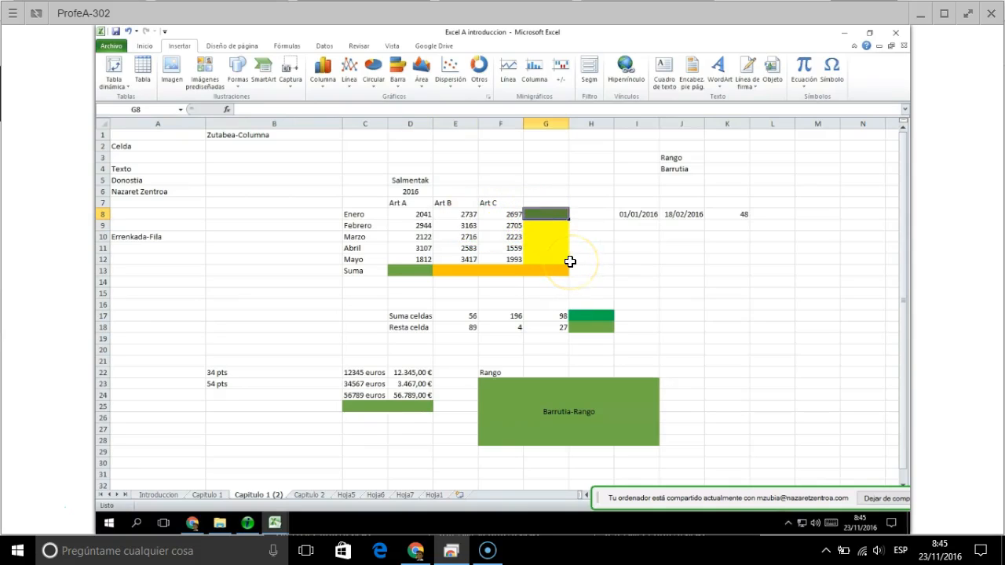
type("=")
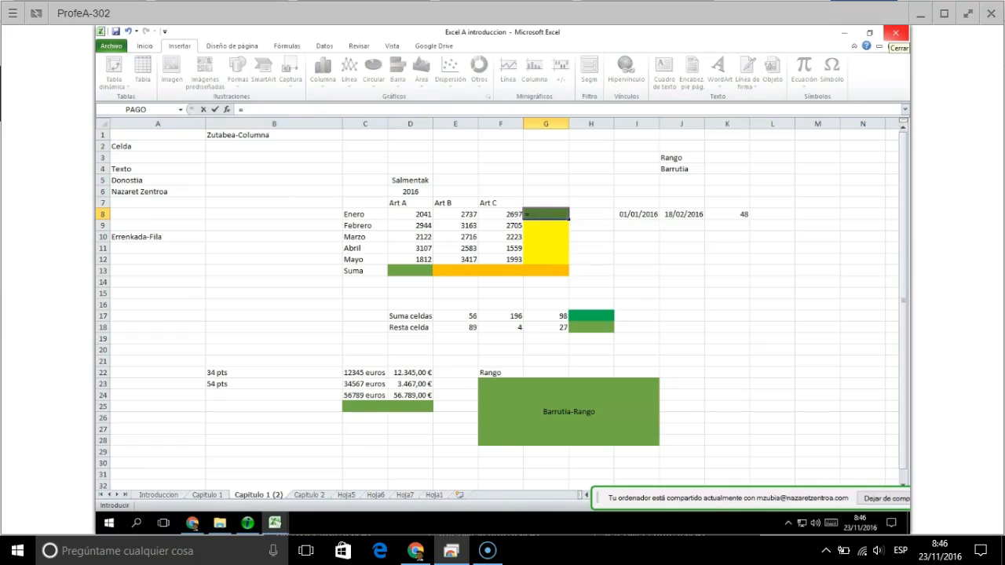
type("e8+")
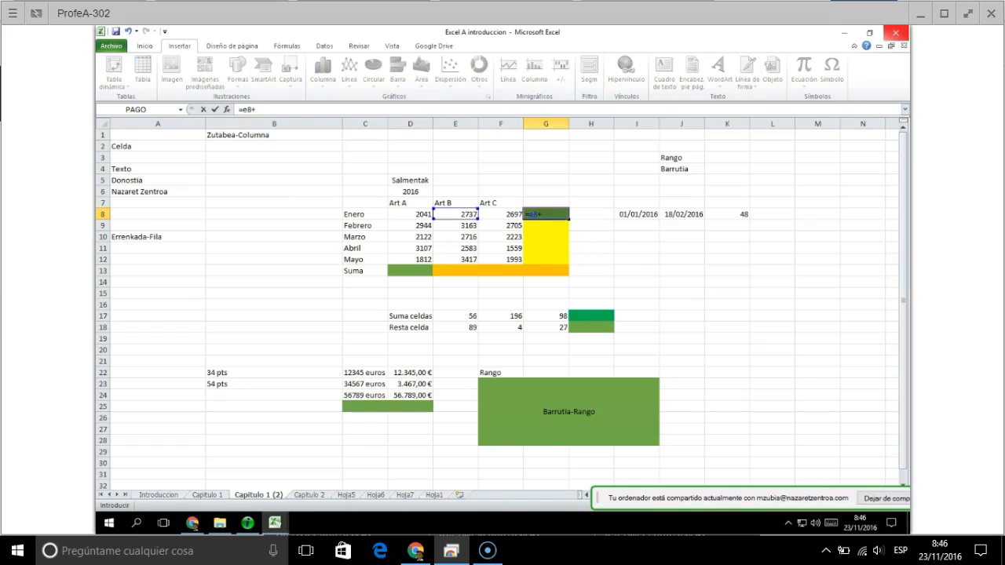
key("BackSpace")
key("BackSpace")
type("d8+e8+f8")
key("Return")
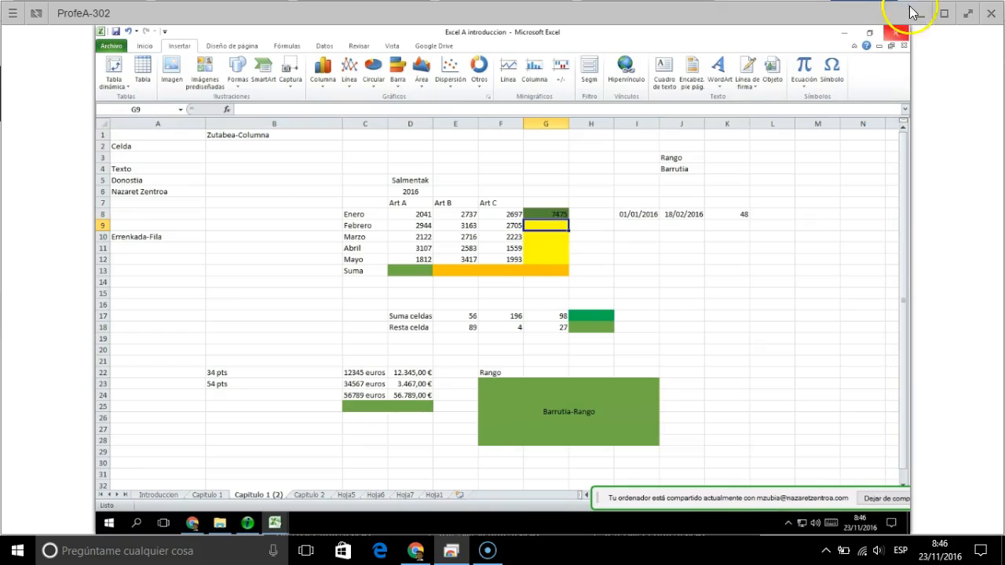
Set the Enero Art A value in D8 to 345.
left_click(420, 215)
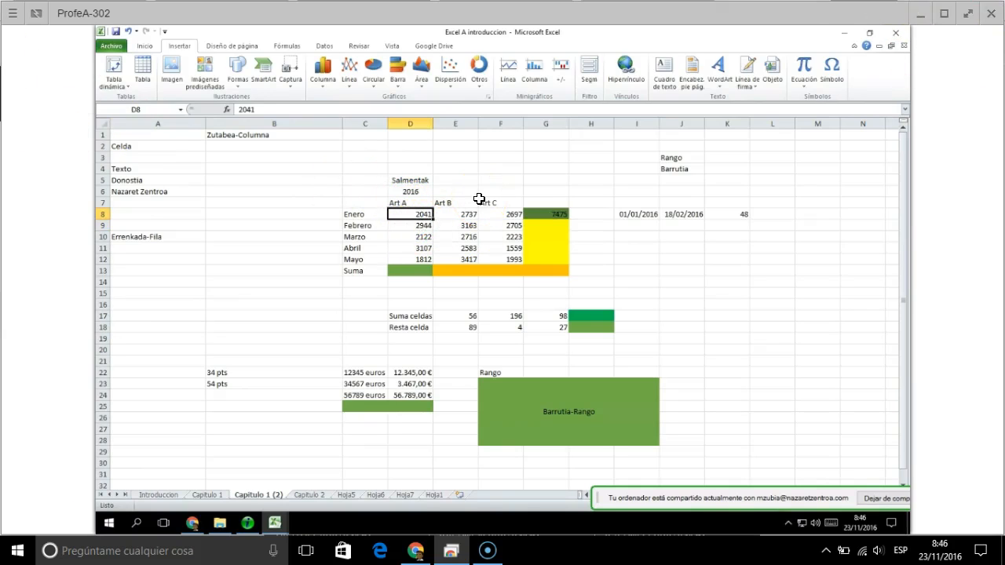
type("345")
key("Return")
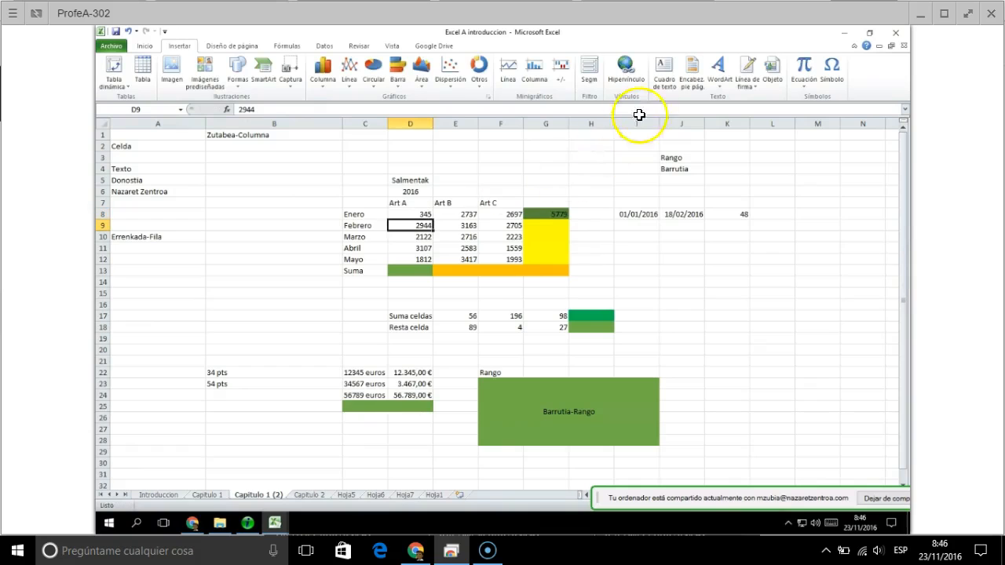
Examine the sum formula in G8 and the Enero cells D8, E8 and F8 that it refers to.
left_click(556, 216)
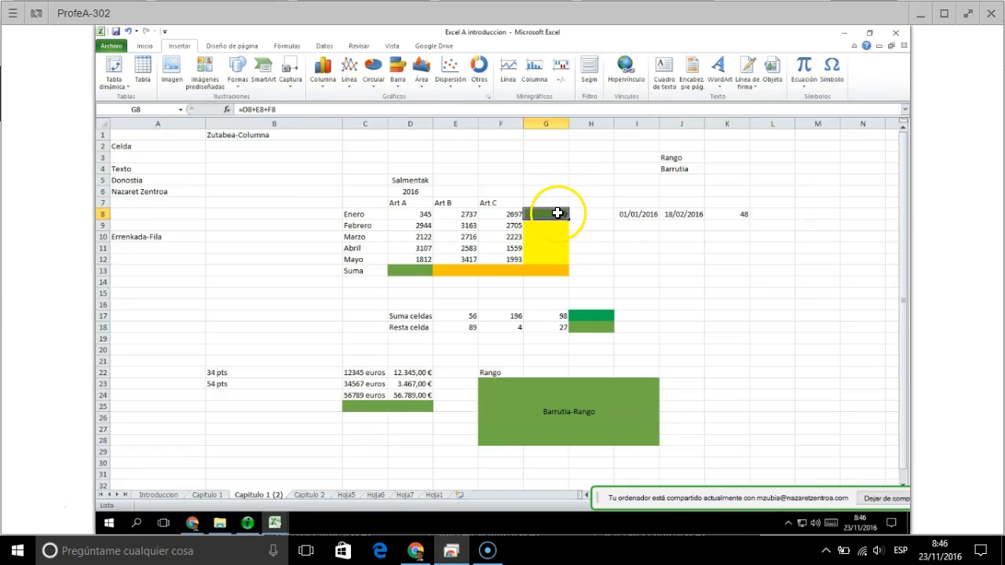
left_click(424, 229)
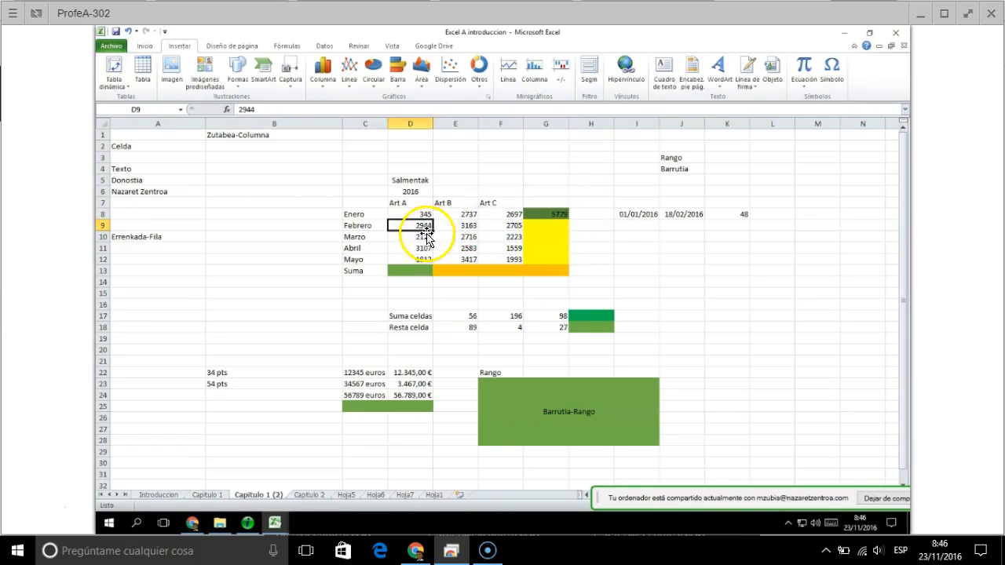
left_click(427, 215)
left_click(460, 216)
left_click(514, 215)
left_click(427, 217)
left_click(542, 214)
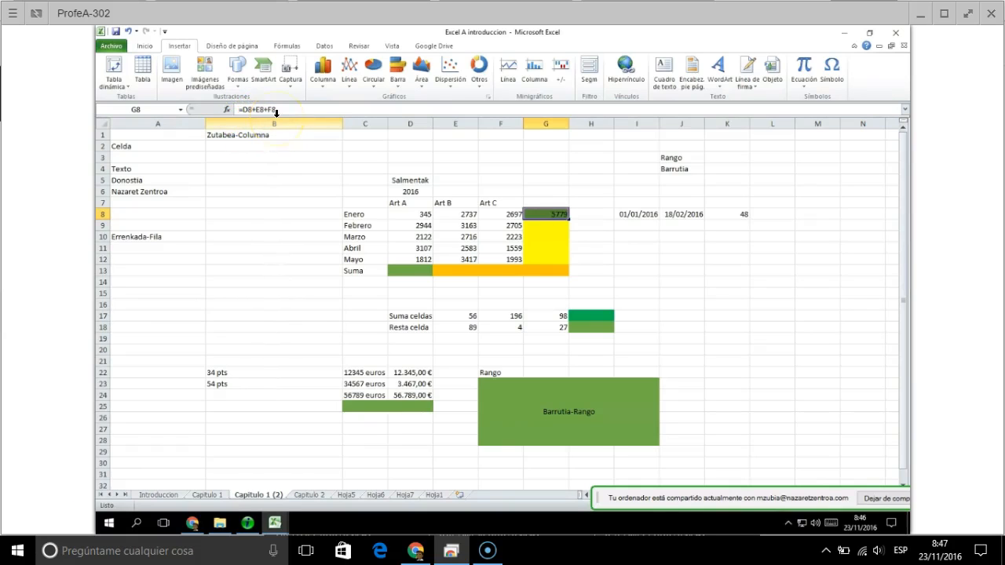
Enter the formula =SUMA(D9:F9) in G9 to add up the Febrero row as a range.
left_click(553, 227)
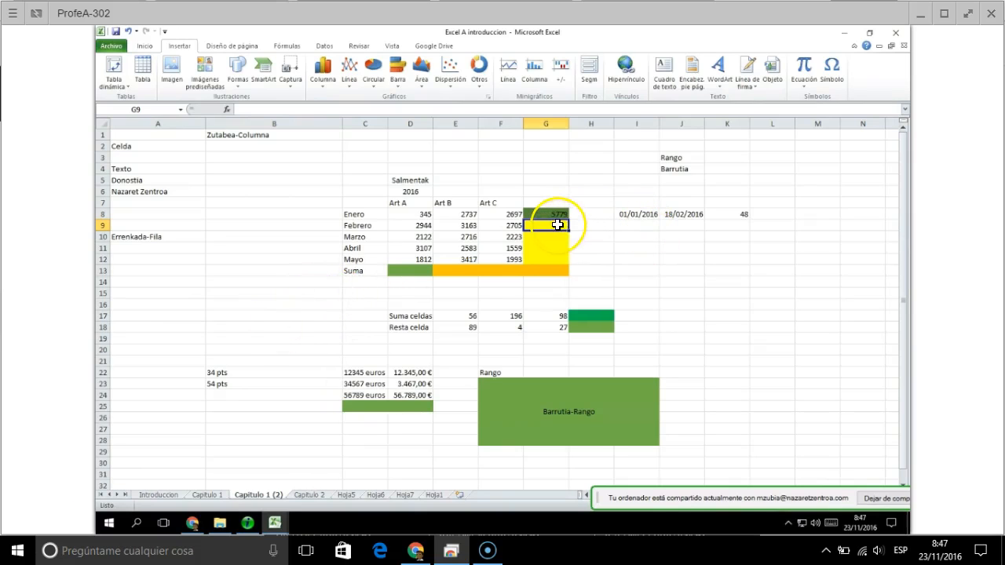
type("=")
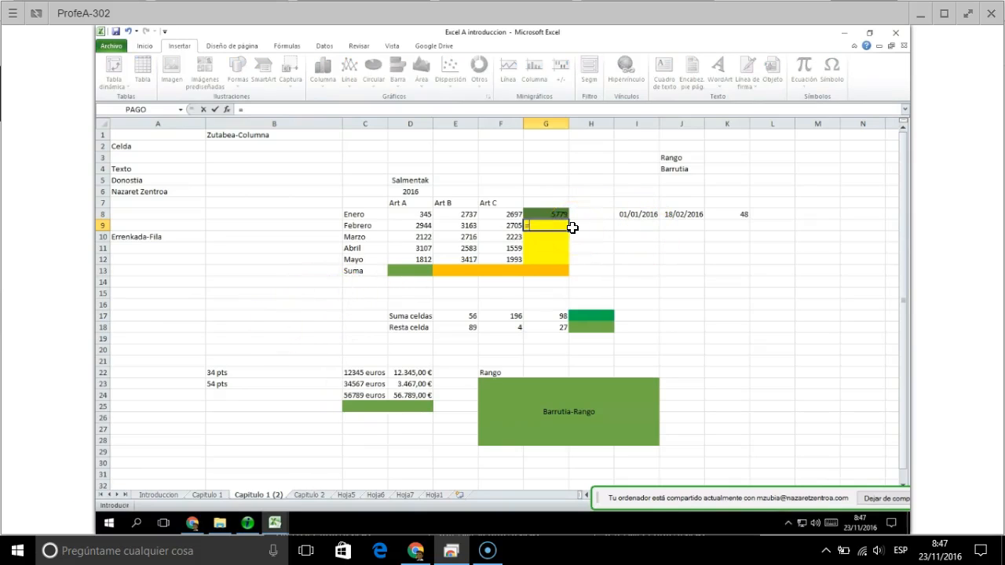
type("suma(")
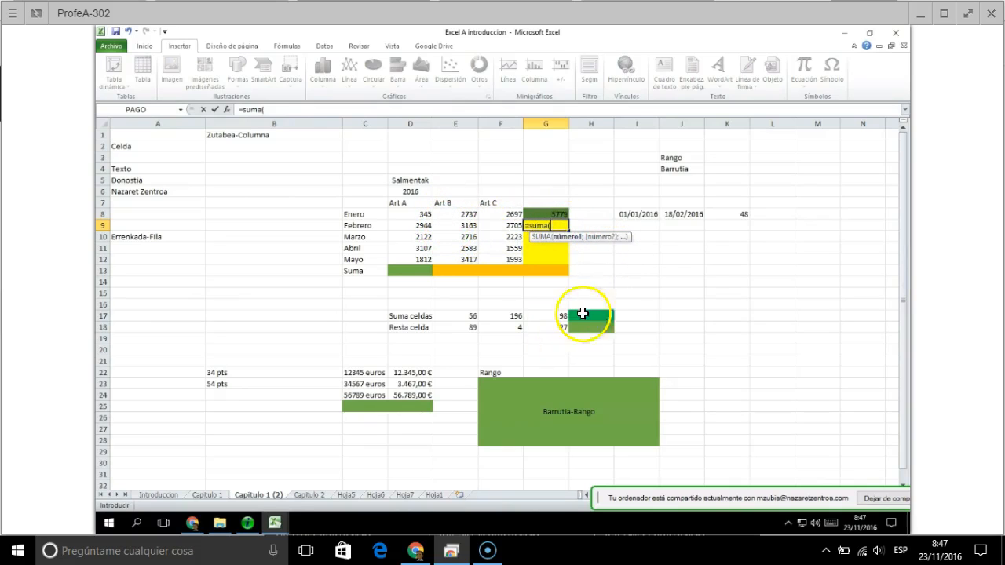
type("d")
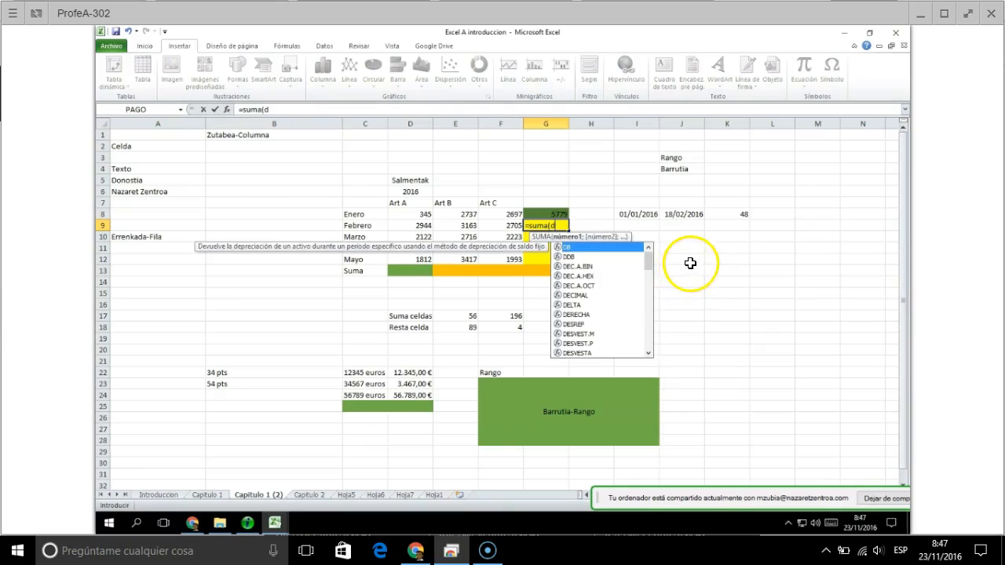
left_click(419, 229)
type("9")
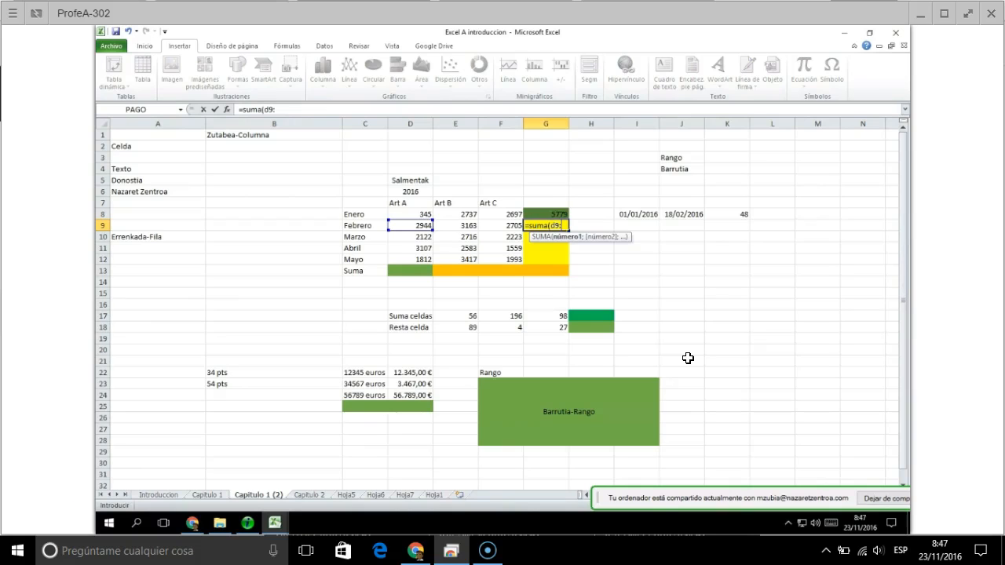
type(":f")
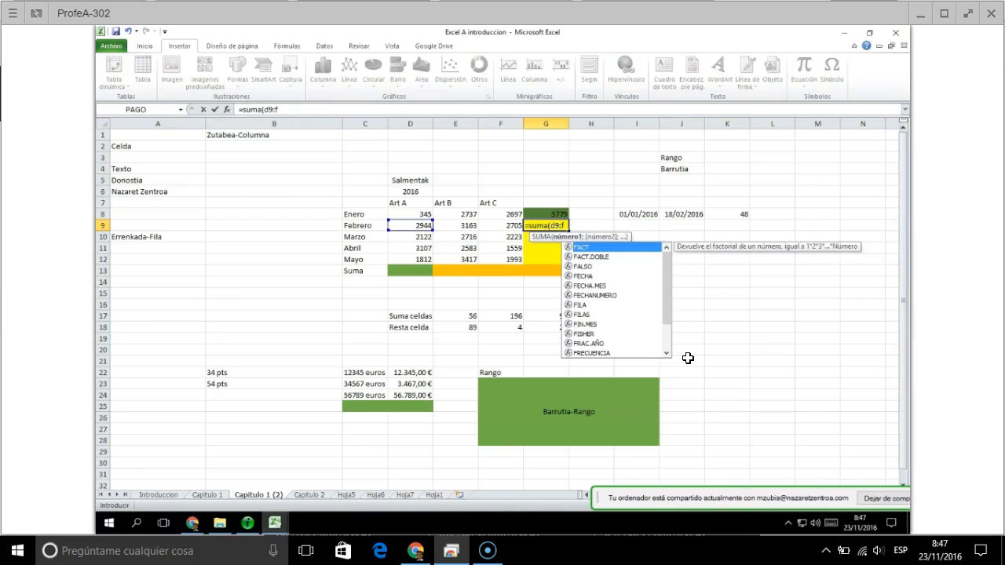
type("9)")
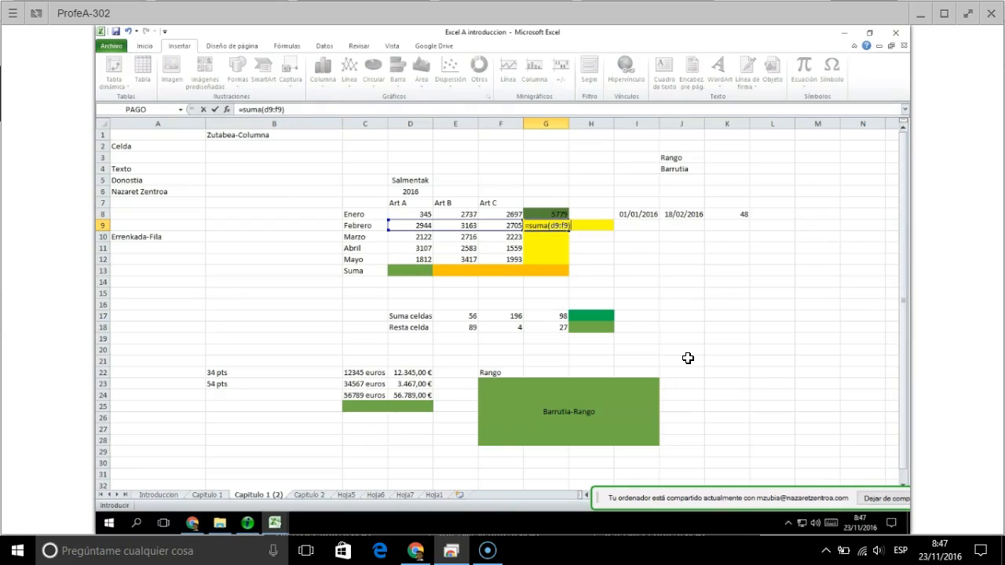
key("Return")
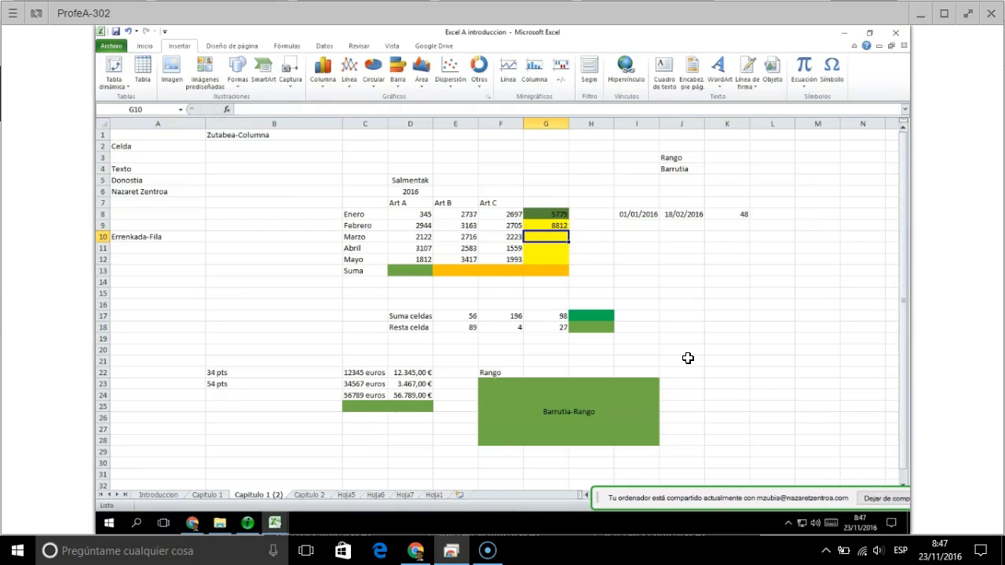
Copy the Febrero sum formula from G9 and paste it into G10:G12 for Marzo, Abril and Mayo.
left_click(541, 226)
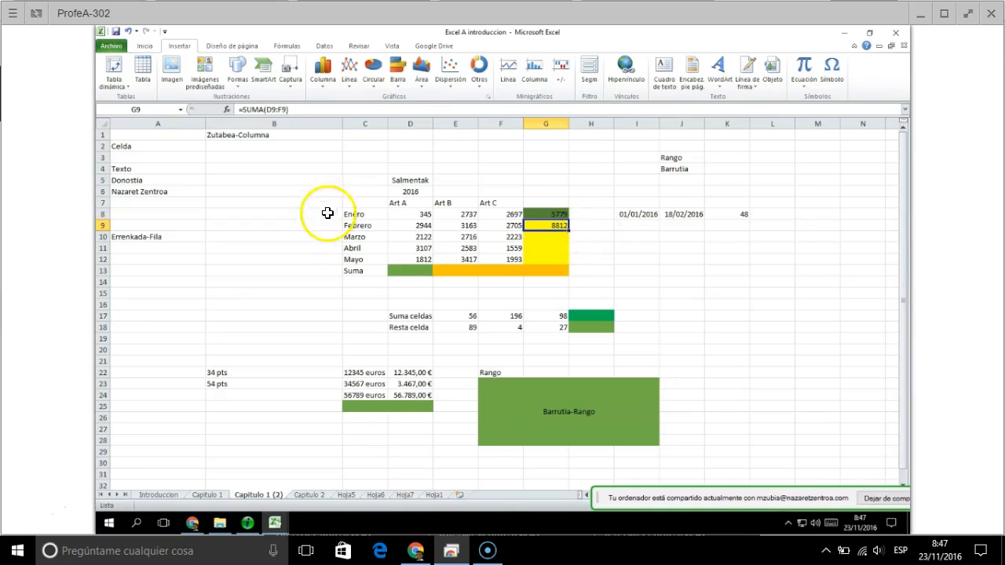
right_click(559, 226)
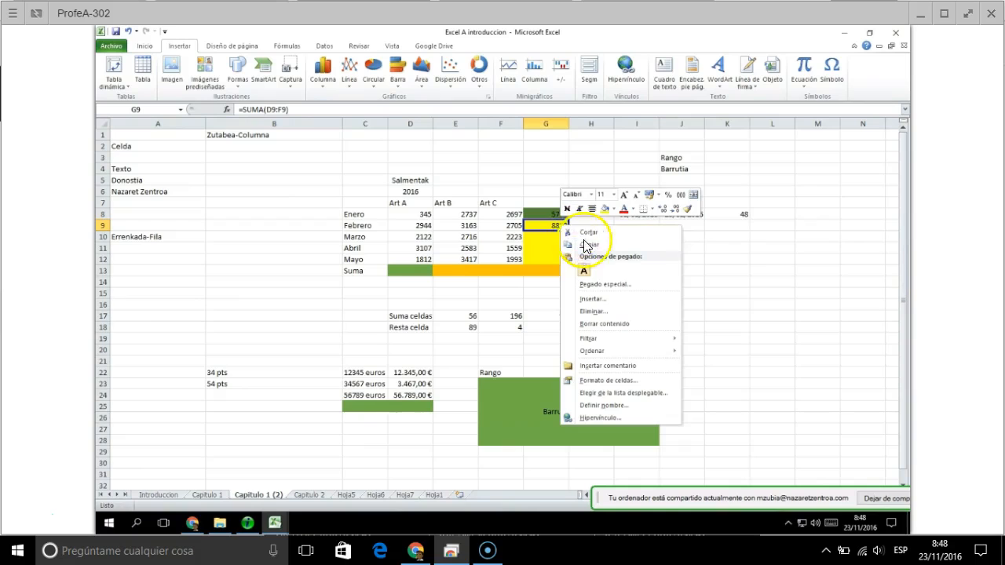
left_click(589, 245)
left_click_drag(556, 232, 556, 255)
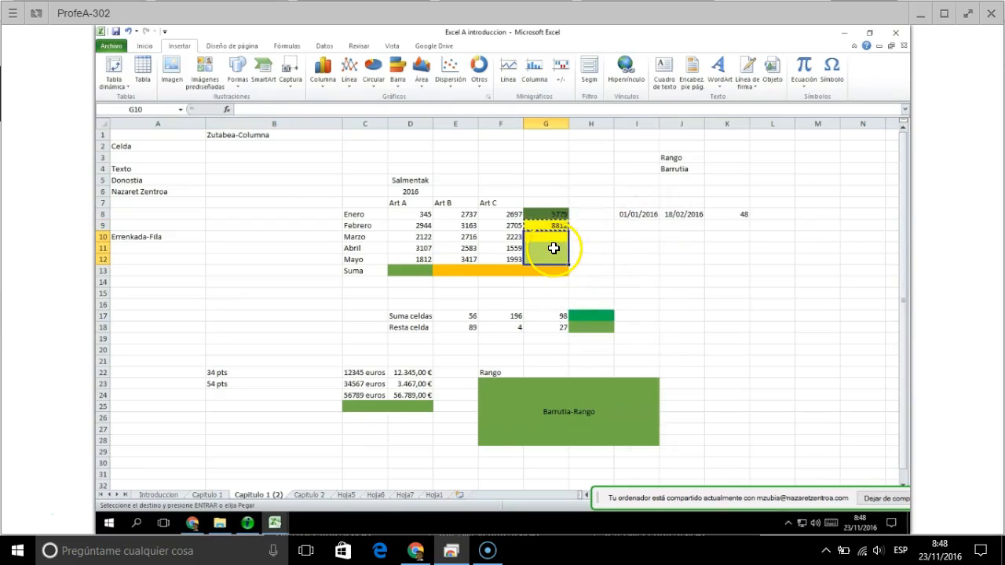
right_click(550, 239)
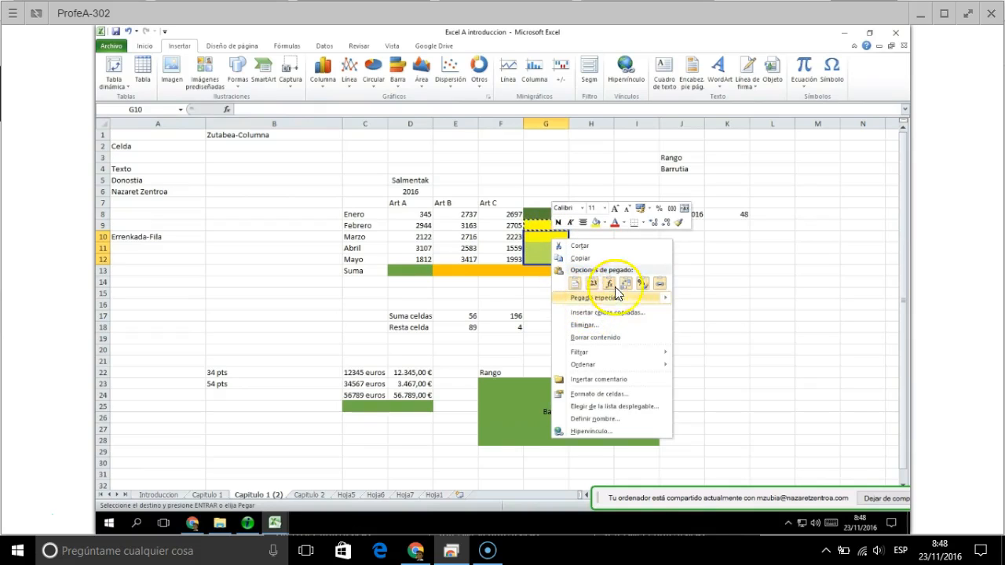
left_click(145, 46)
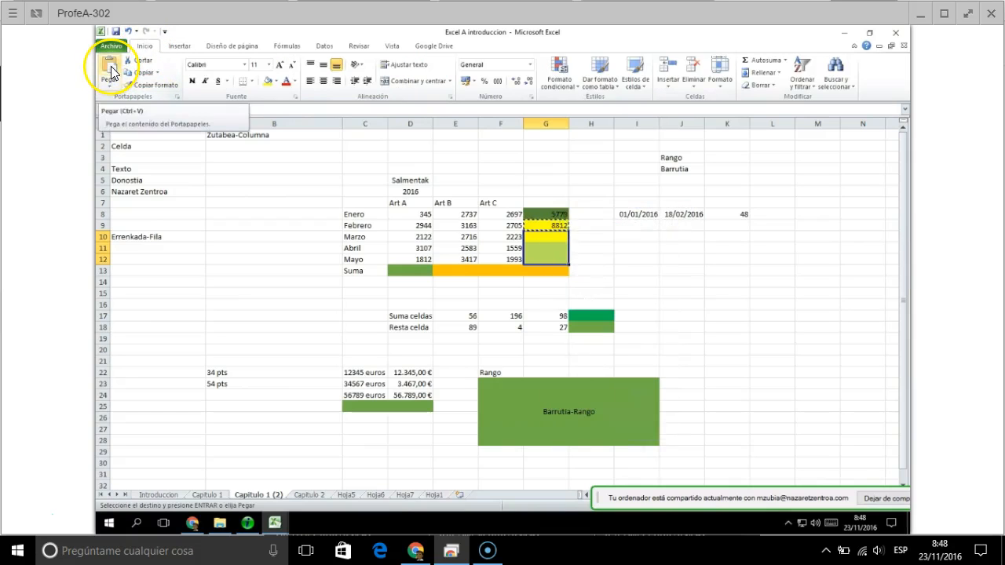
left_click(110, 71)
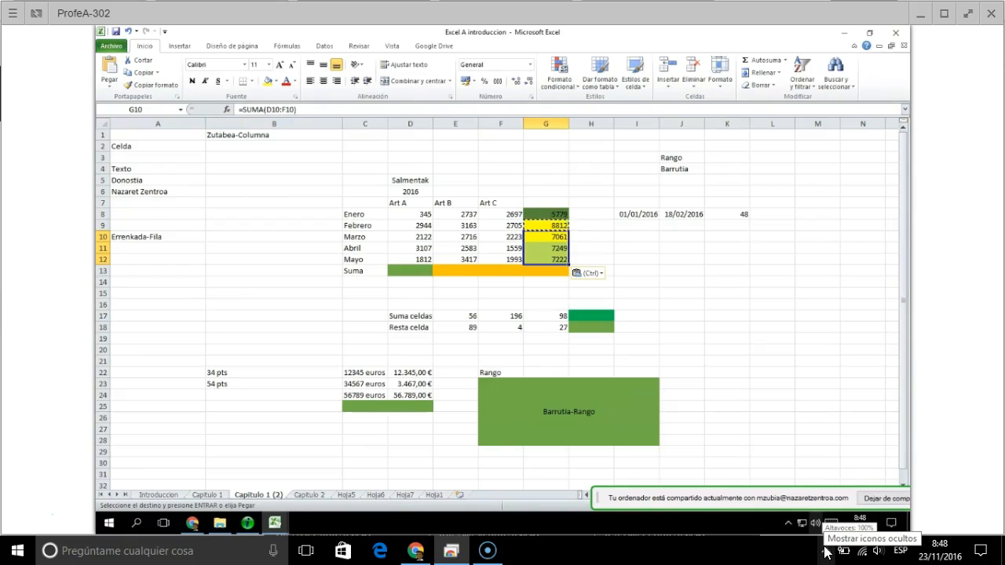
key("Escape")
left_click(651, 299)
Enter a SUMA formula over D8:D12 in D13 to add up the Art A column.
left_click(426, 271)
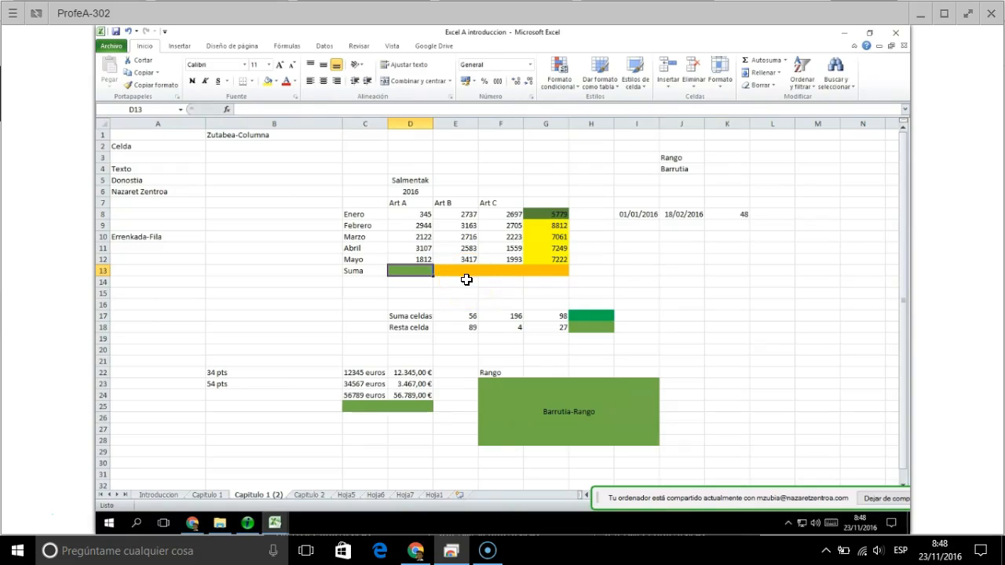
type("=suma(")
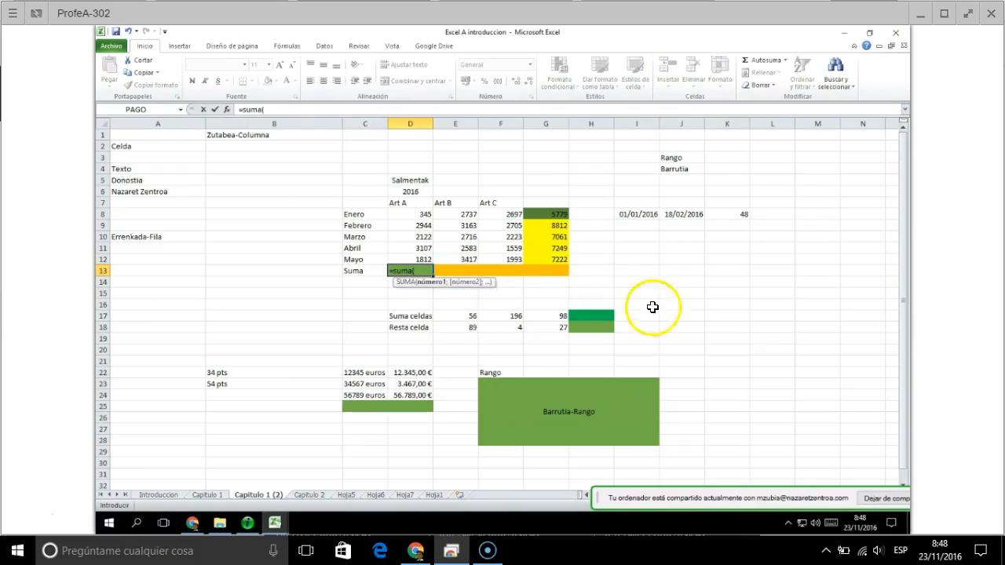
left_click_drag(424, 212, 424, 263)
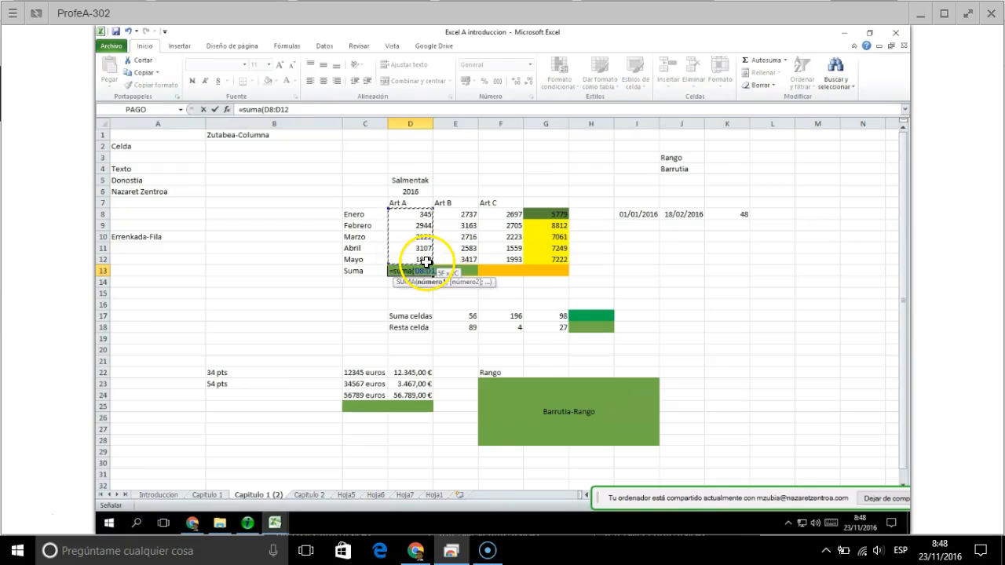
key("Return")
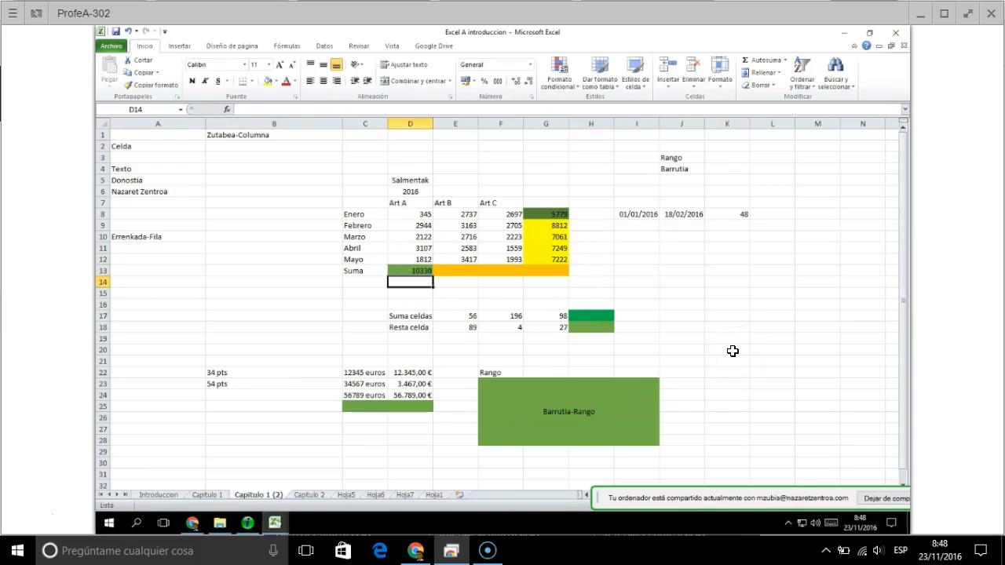
Try filling the Art A sum formula from D13 across to G13, check the copied formula in E13, and undo the fill.
left_click(421, 272)
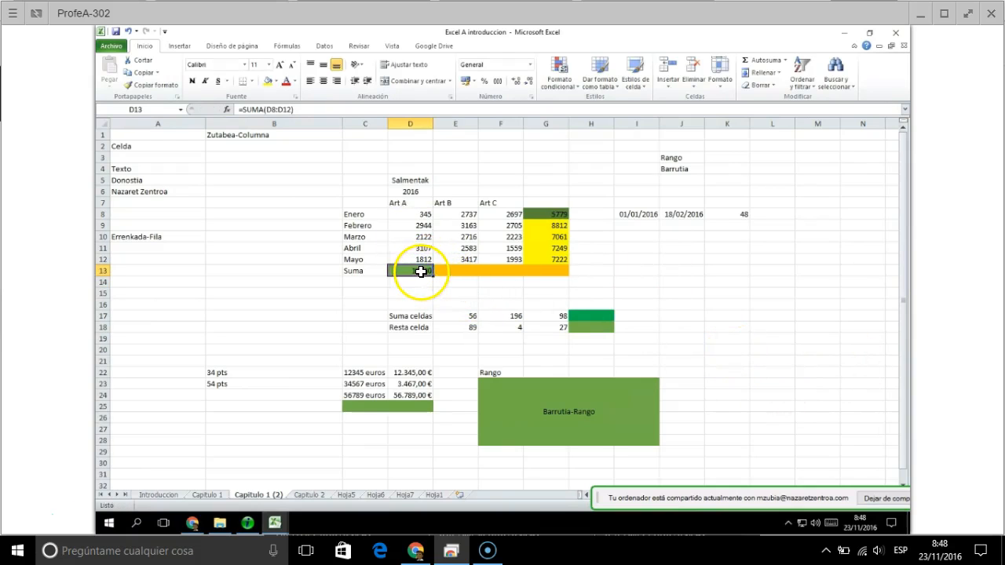
key("ctrl+c")
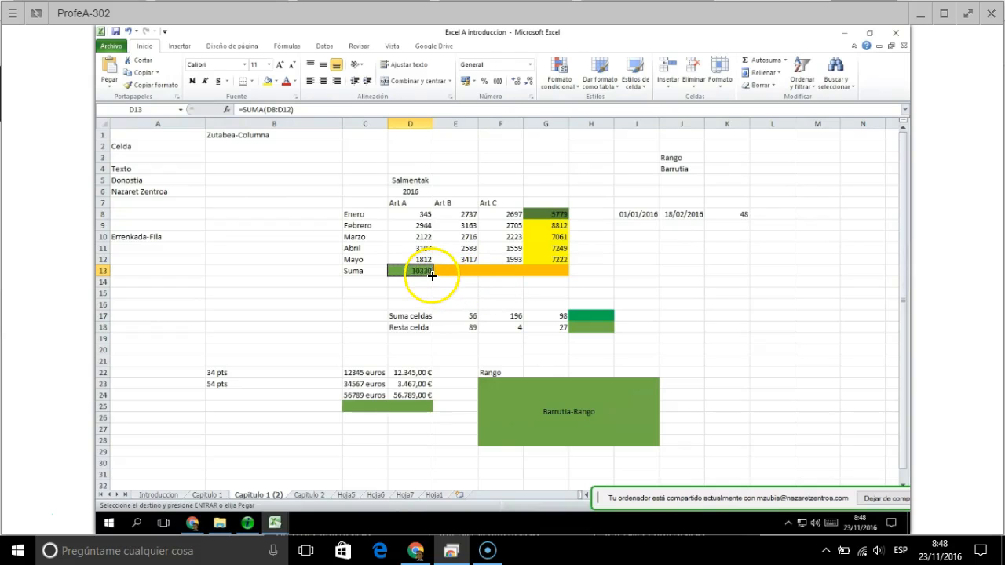
left_click_drag(434, 277, 555, 274)
left_click(506, 283)
left_click(460, 273)
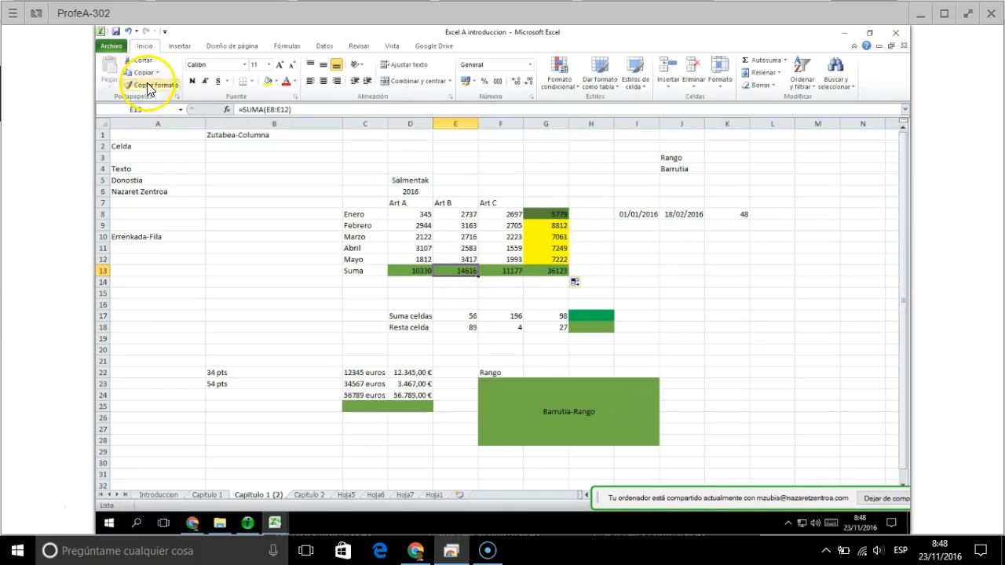
left_click(128, 31)
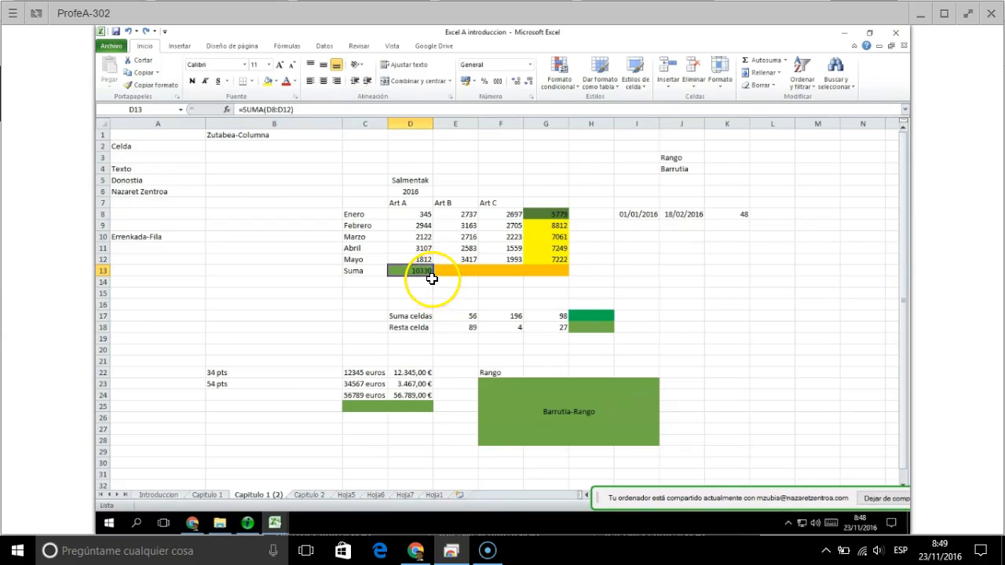
Fill the sum formula from D13 across E13:G13 and check the resulting formula in G13.
left_click_drag(431, 275, 554, 280)
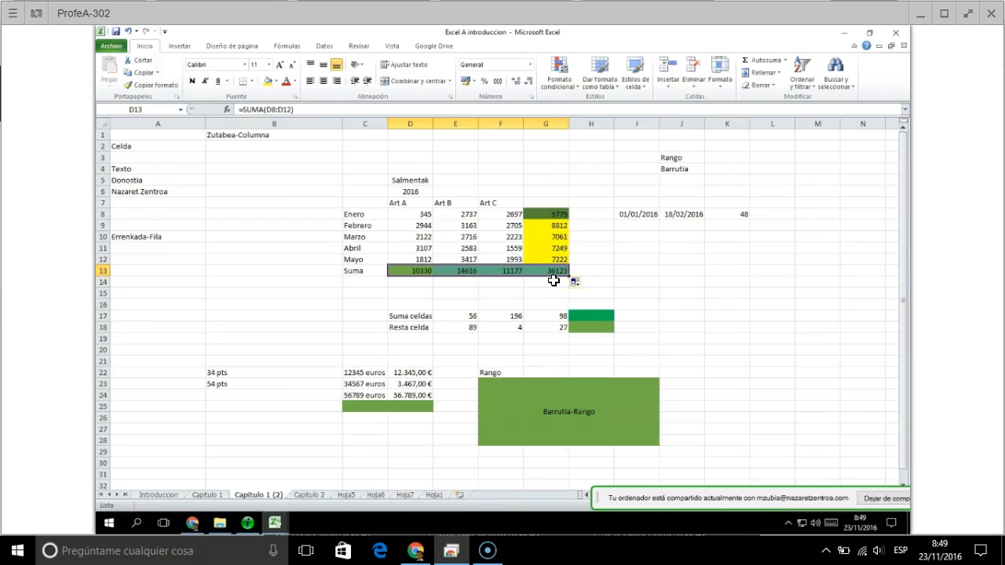
left_click(590, 270)
left_click(552, 271)
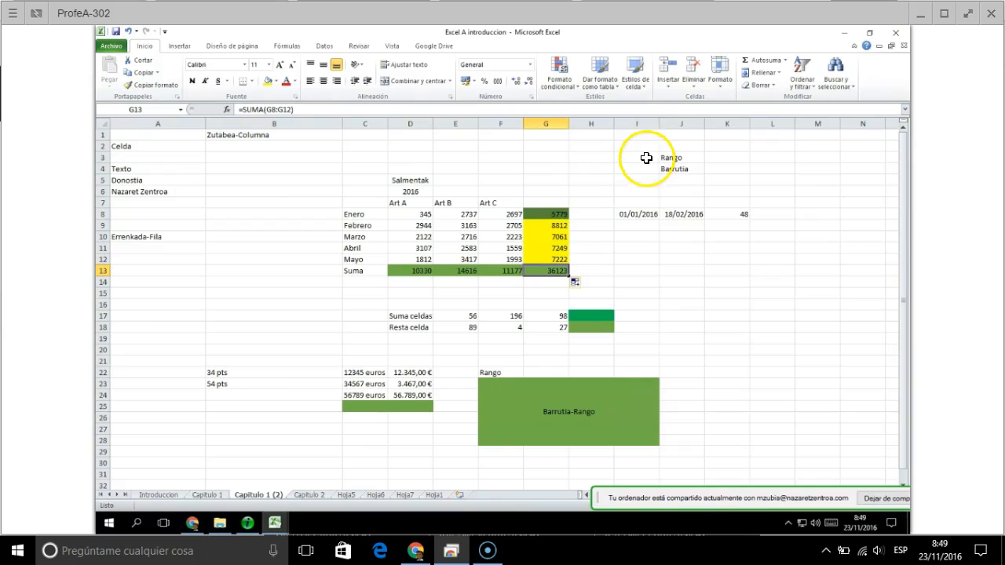
Add the row label Promedio in C14, below Suma.
left_click(364, 281)
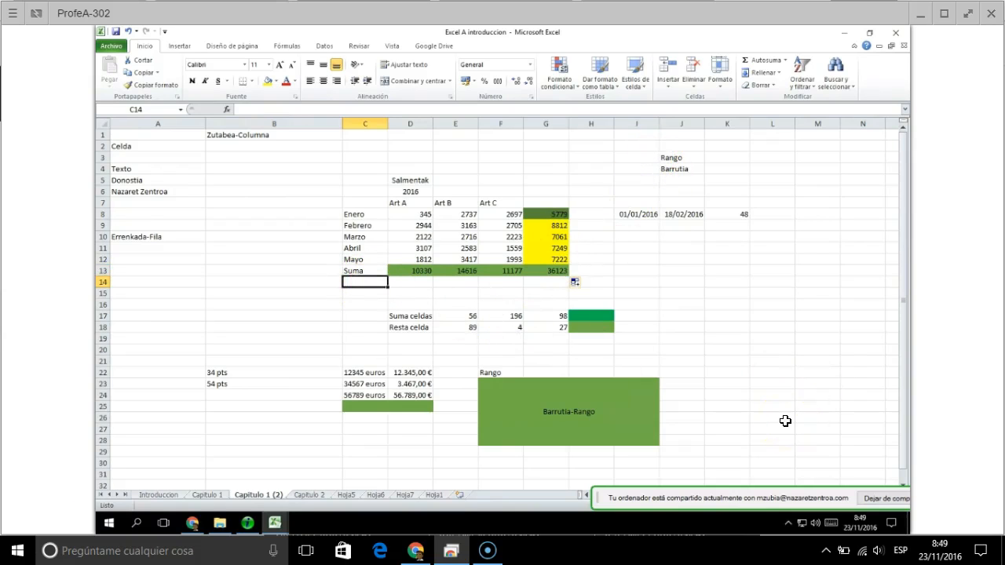
type("P")
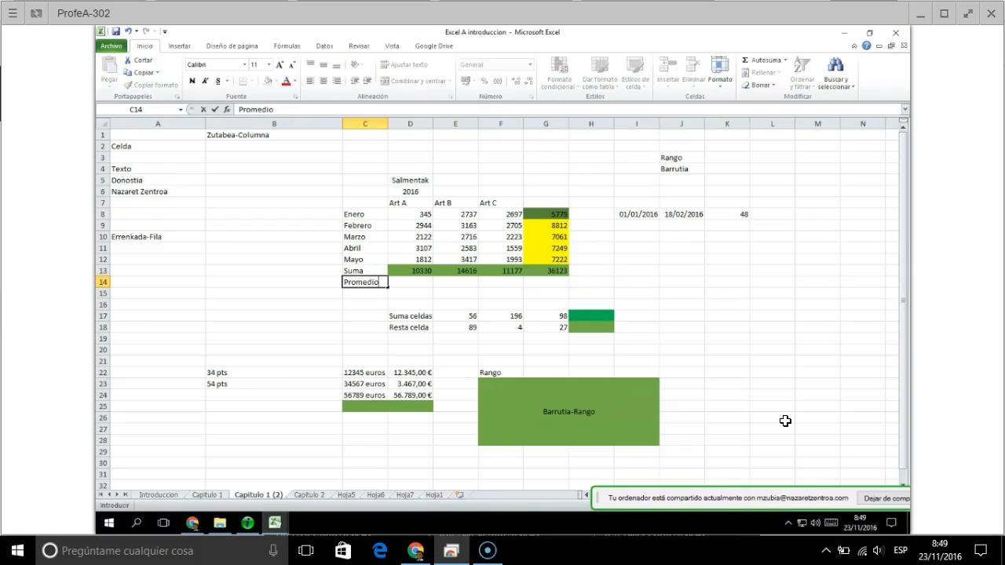
type("romedio")
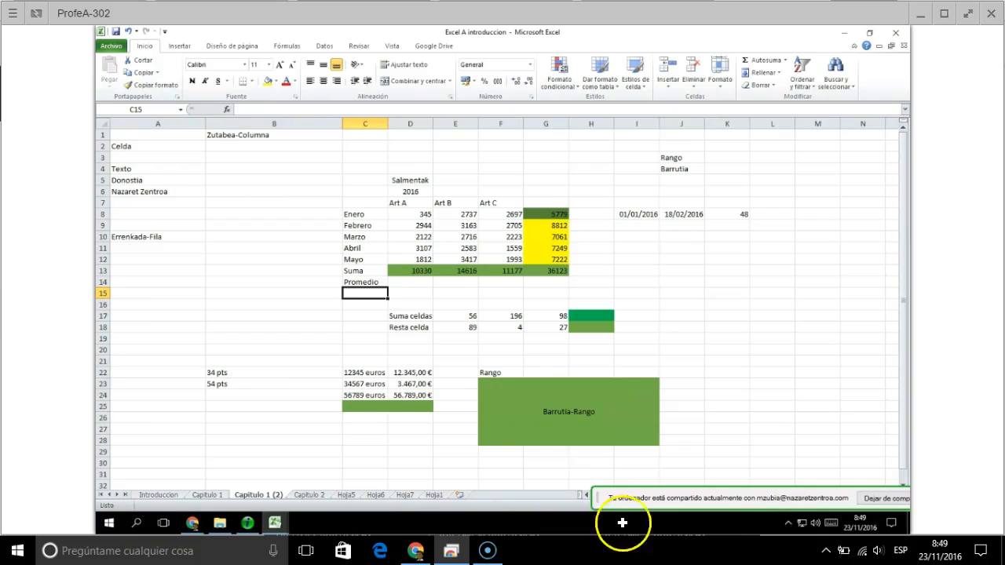
Enter the formula =PROMEDIO(D8:D12) in D14 to average the Art A values.
left_click(404, 281)
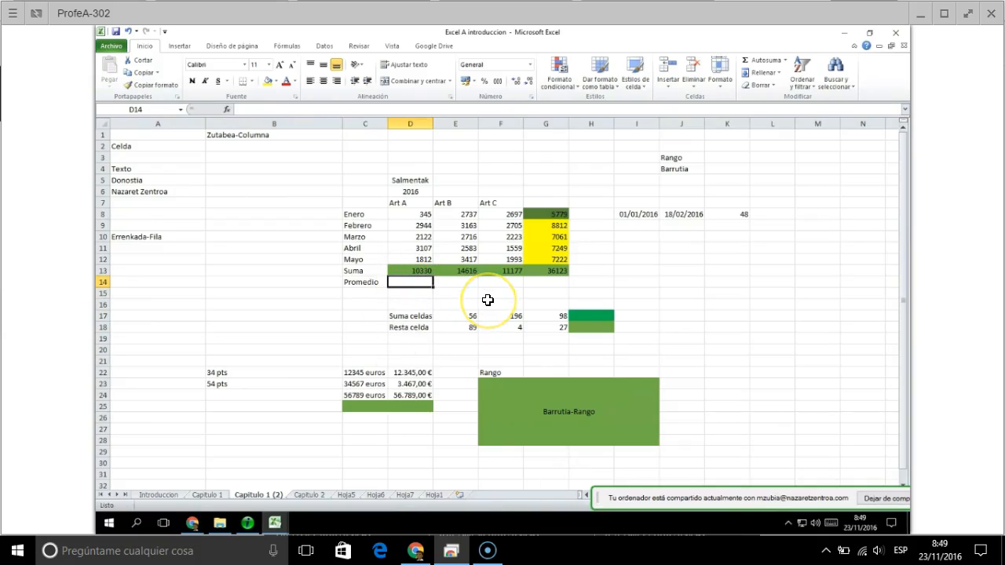
type("=promed")
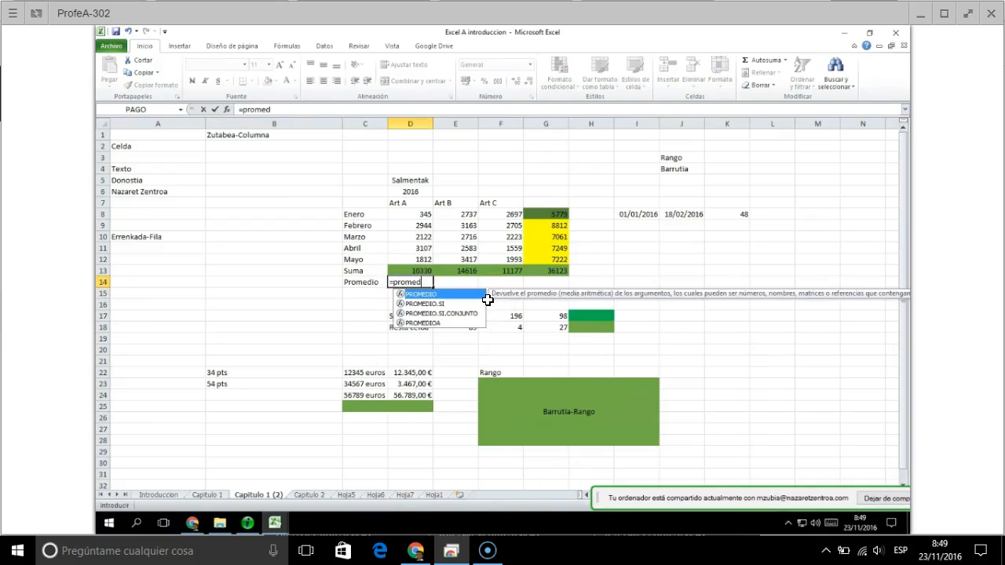
type("io(")
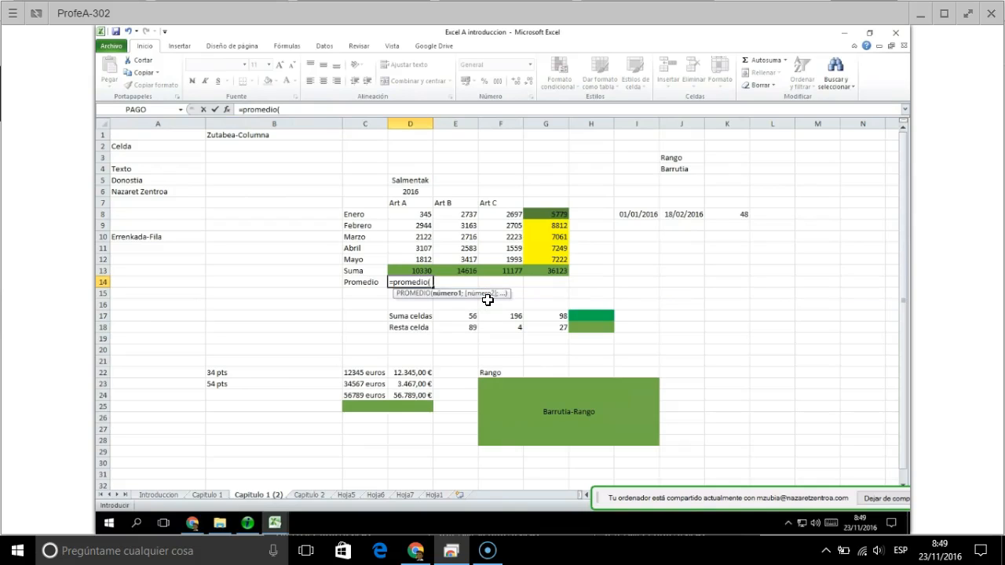
left_click_drag(419, 214, 424, 258)
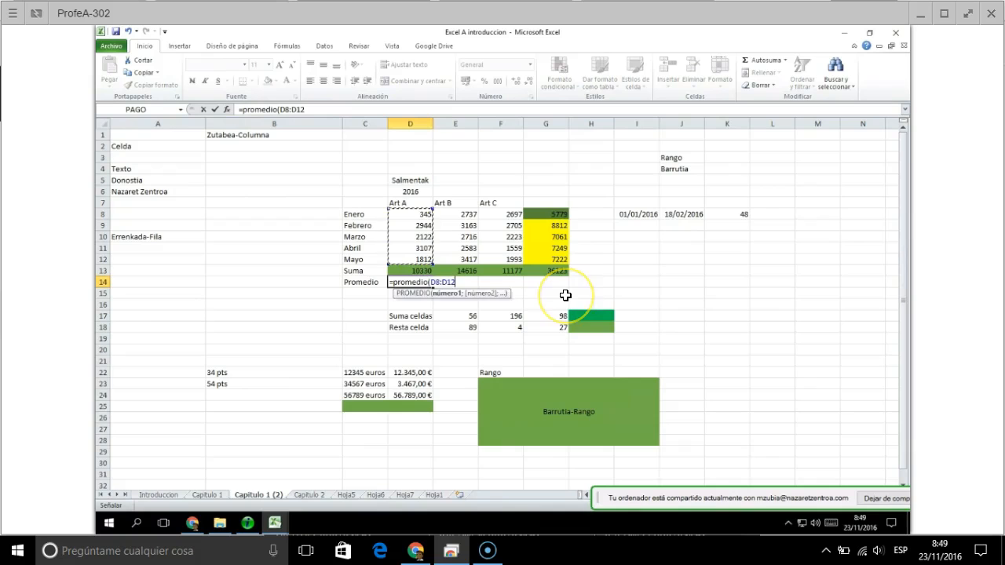
type(")")
key("Return")
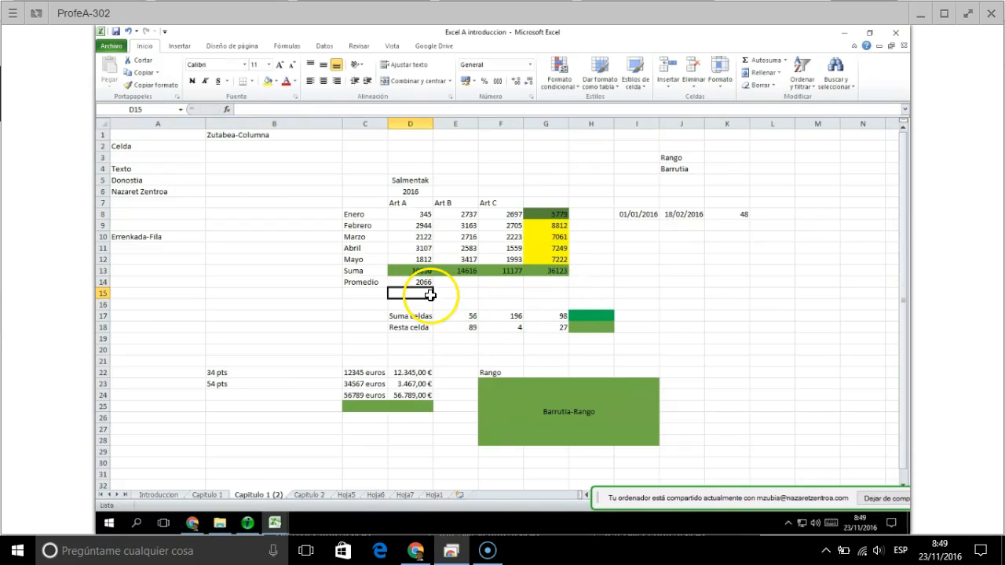
Fill the average formula from D14 across E14:G14 and check the copied formula in G14.
left_click(404, 283)
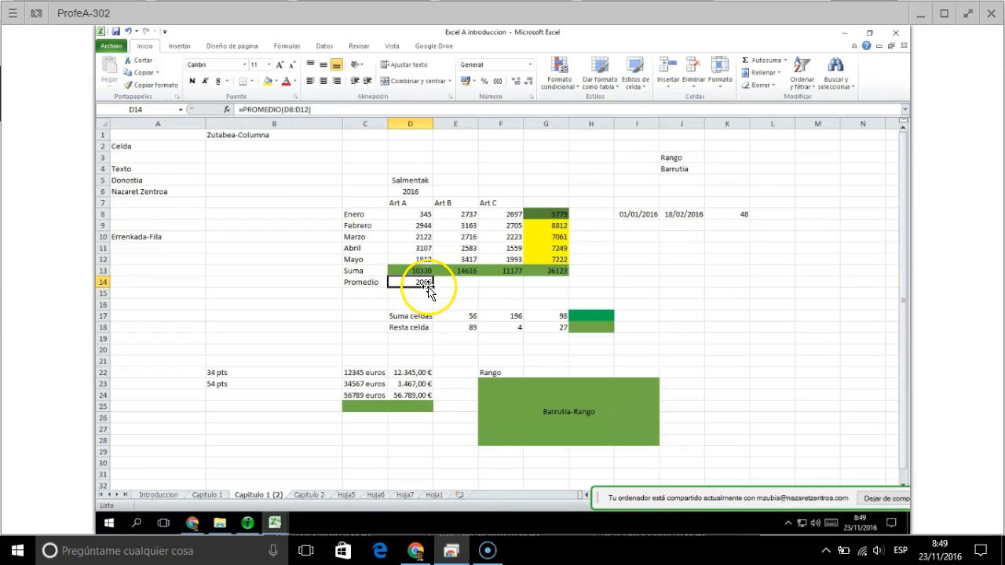
left_click_drag(431, 286, 555, 294)
left_click(557, 282)
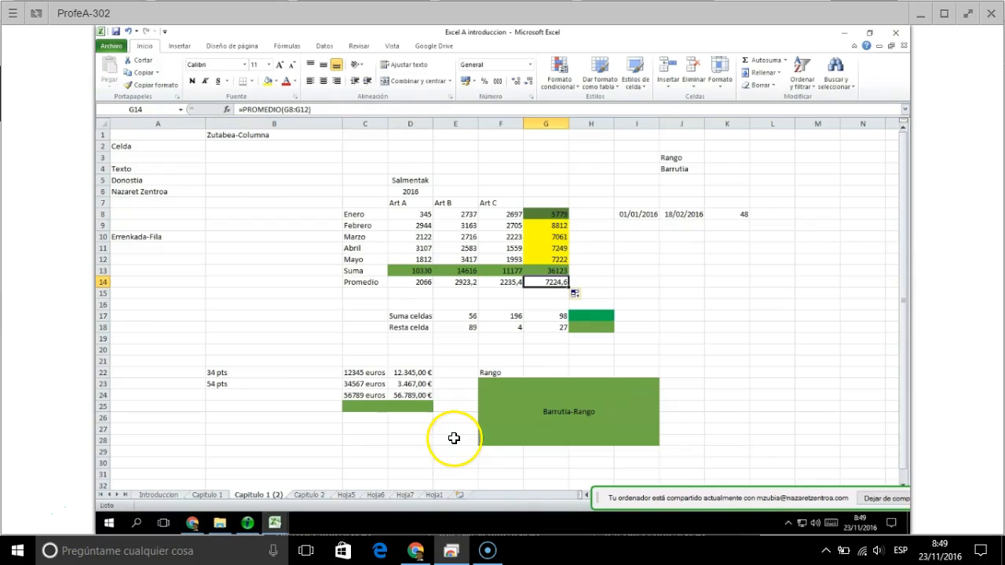
Enter the formula =E17+F17+G17 in H17 to add the three Suma celdas values.
left_click(367, 374)
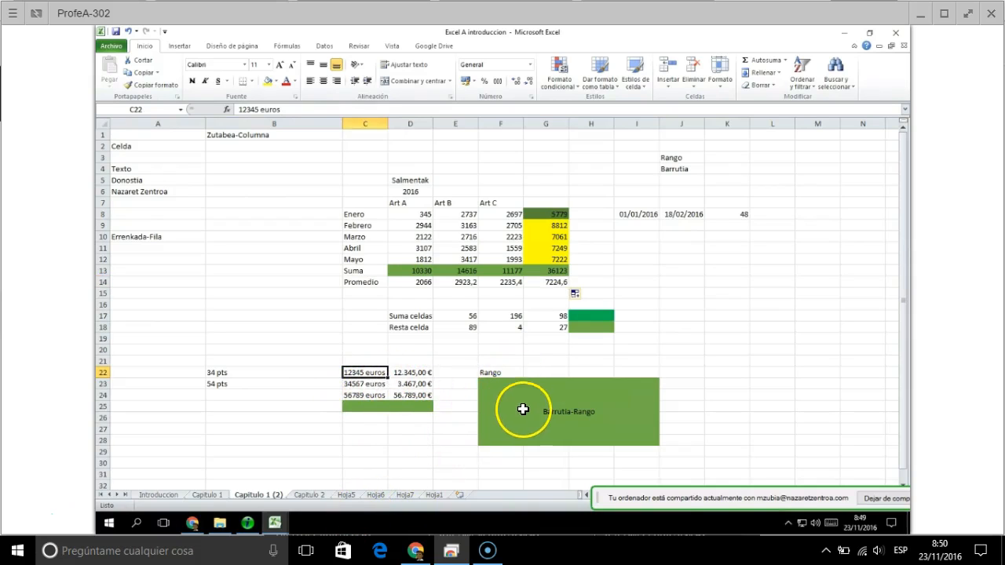
left_click(429, 318)
left_click(469, 319)
left_click(505, 319)
left_click(578, 317)
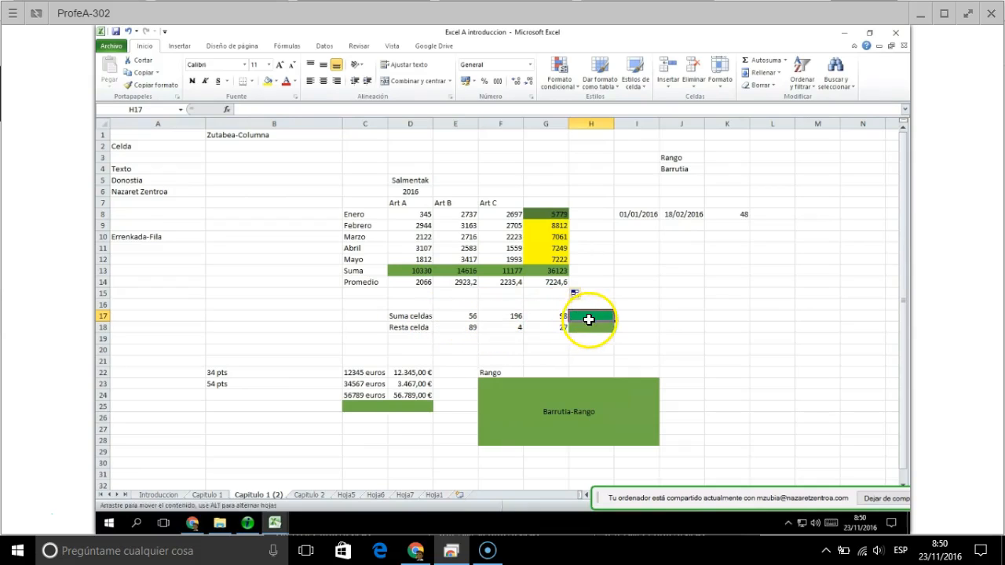
type("=")
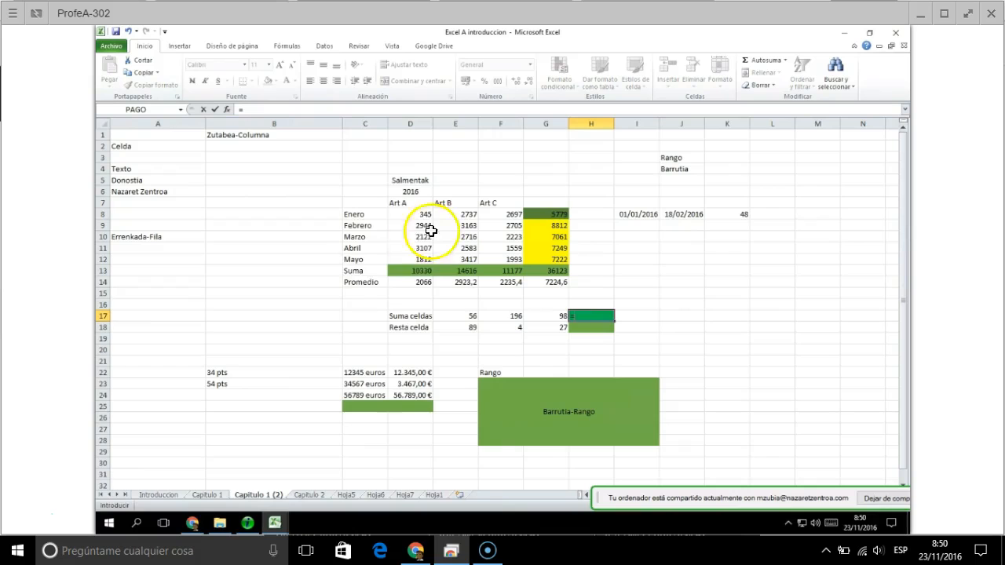
left_click(460, 318)
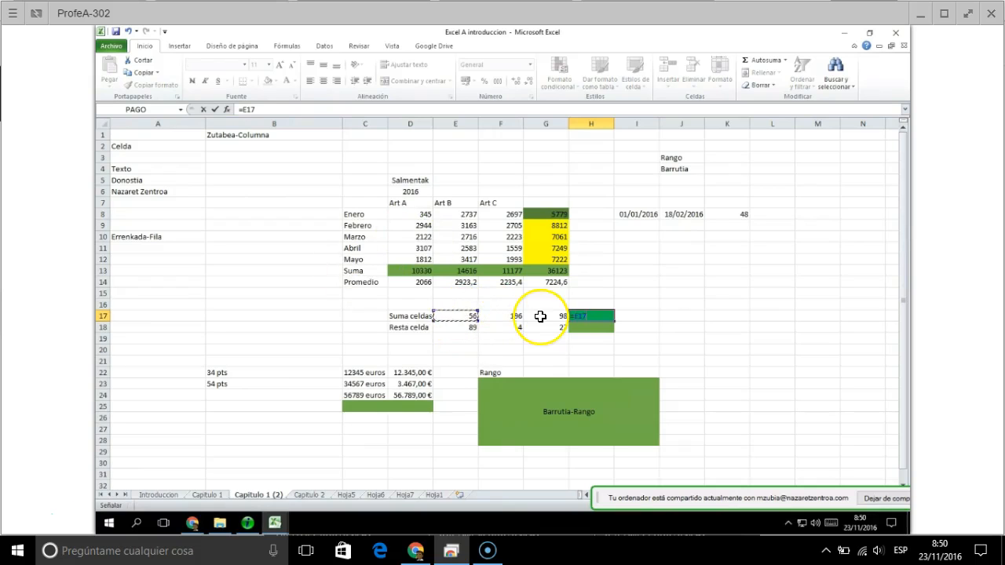
type("+")
left_click(507, 318)
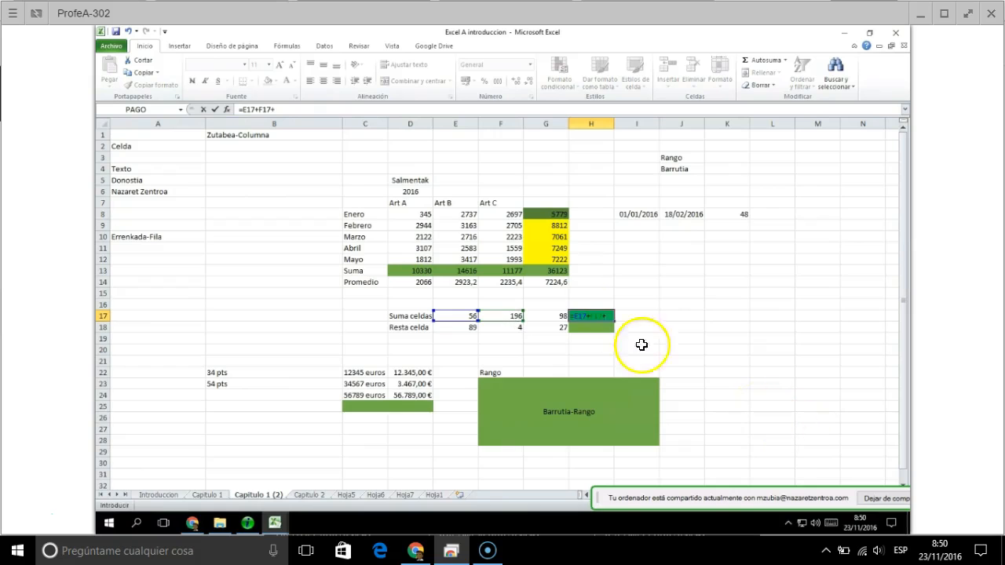
left_click(547, 317)
key("Return")
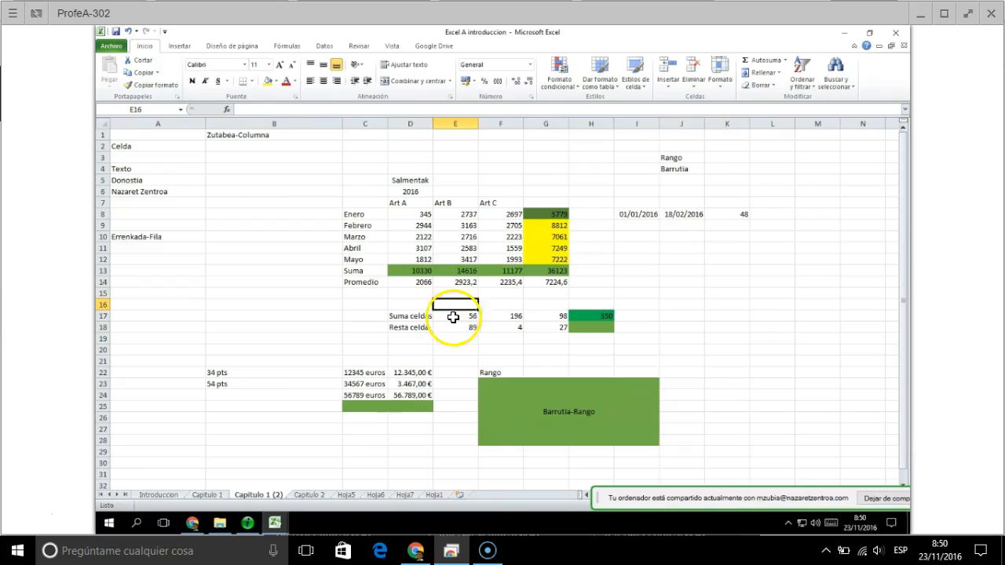
Enter the formula =E18+F18-G18 in H18 for the Resta celda row.
left_click(514, 327)
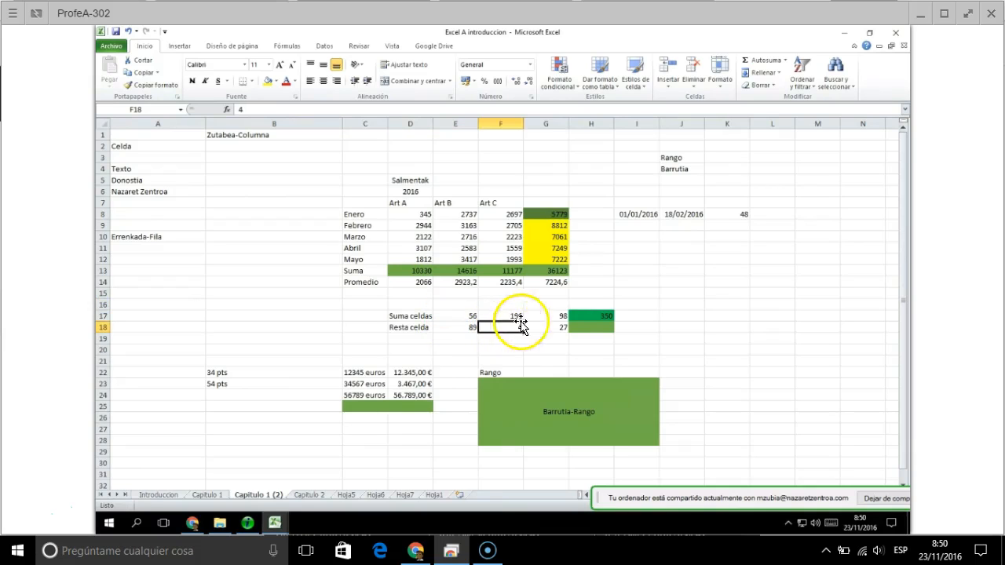
left_click(594, 330)
type("=")
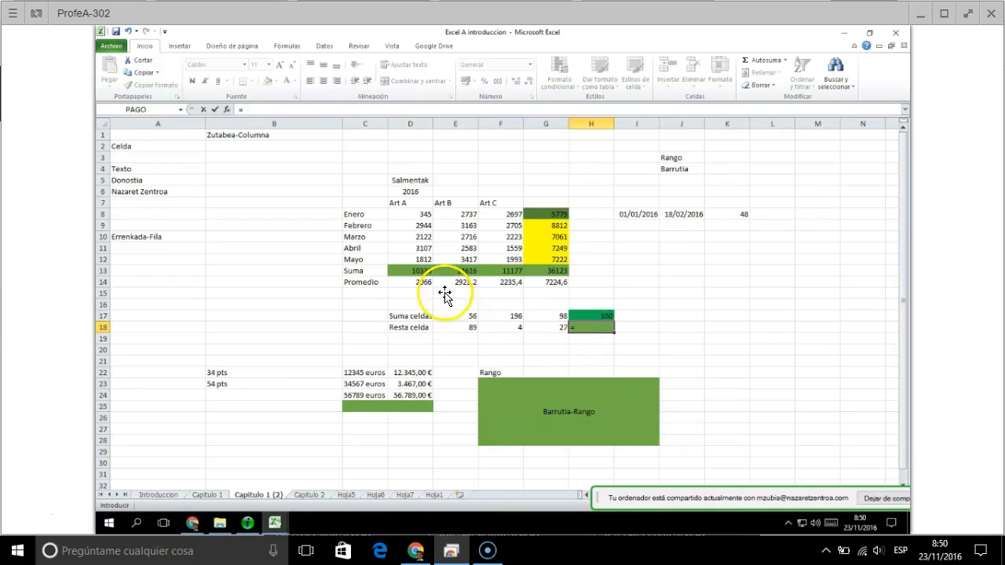
left_click(460, 326)
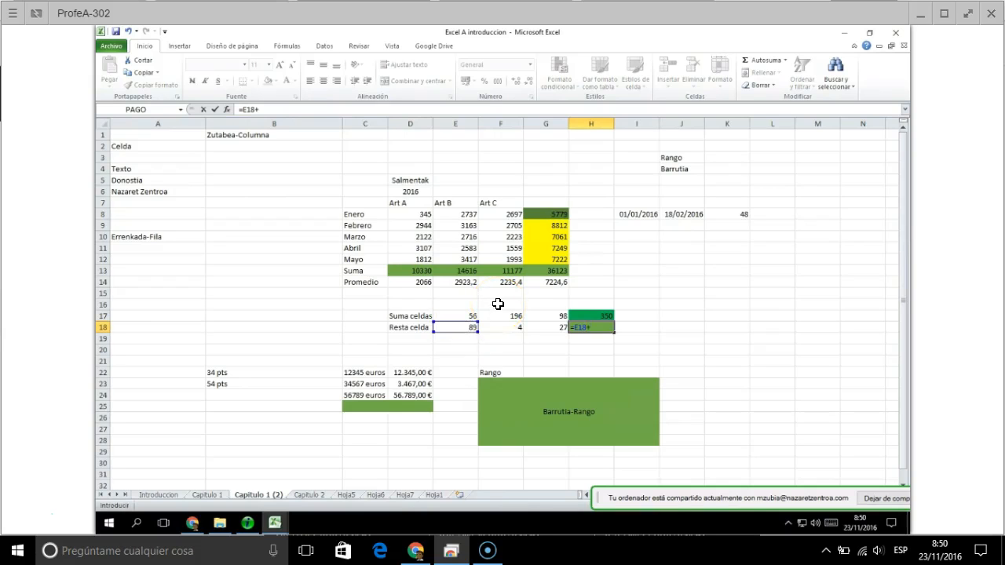
left_click(506, 328)
left_click(559, 327)
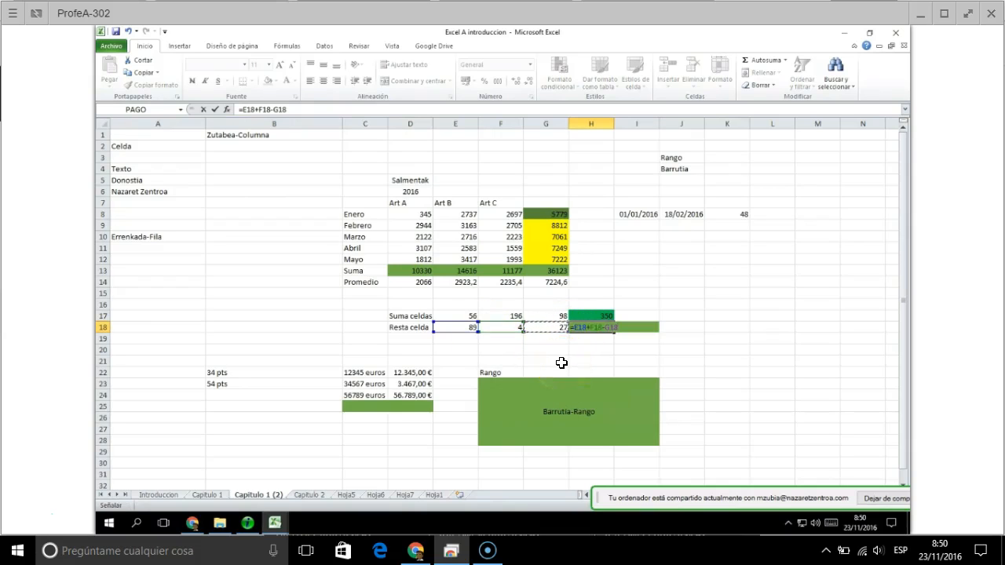
key("Return")
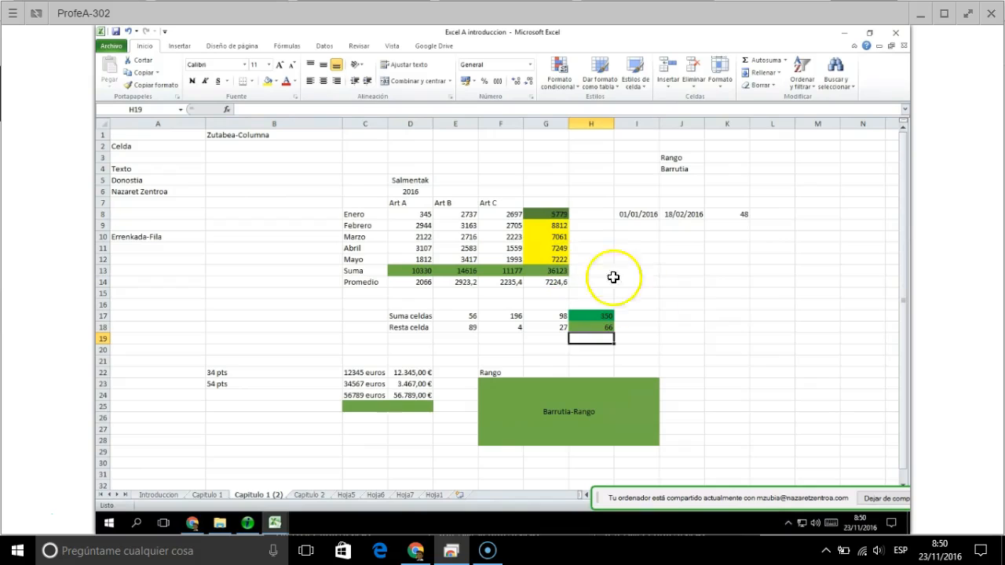
Enter 24 in K14 and 56 in L14 as the numbers for a multiplication example.
left_click(689, 292)
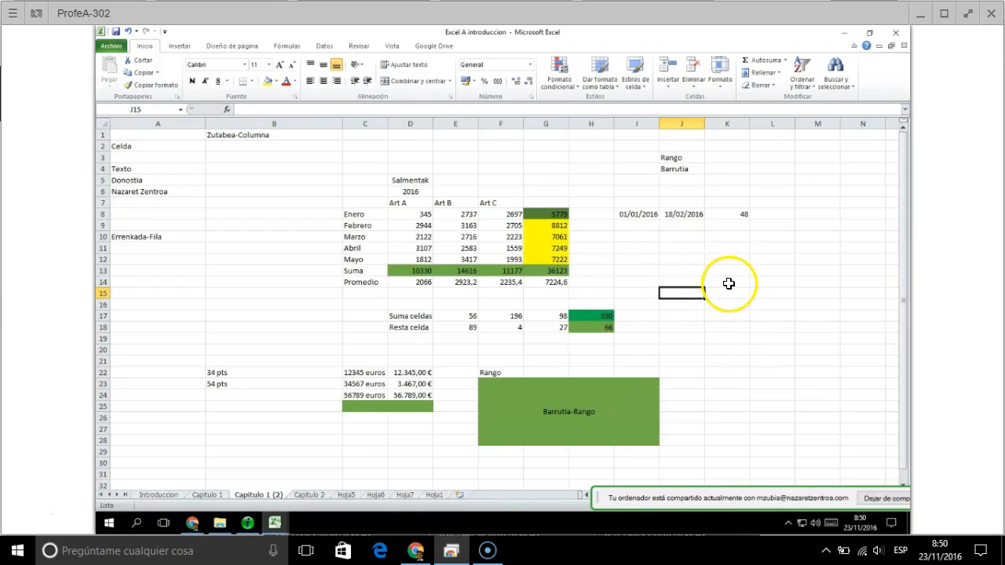
left_click(727, 281)
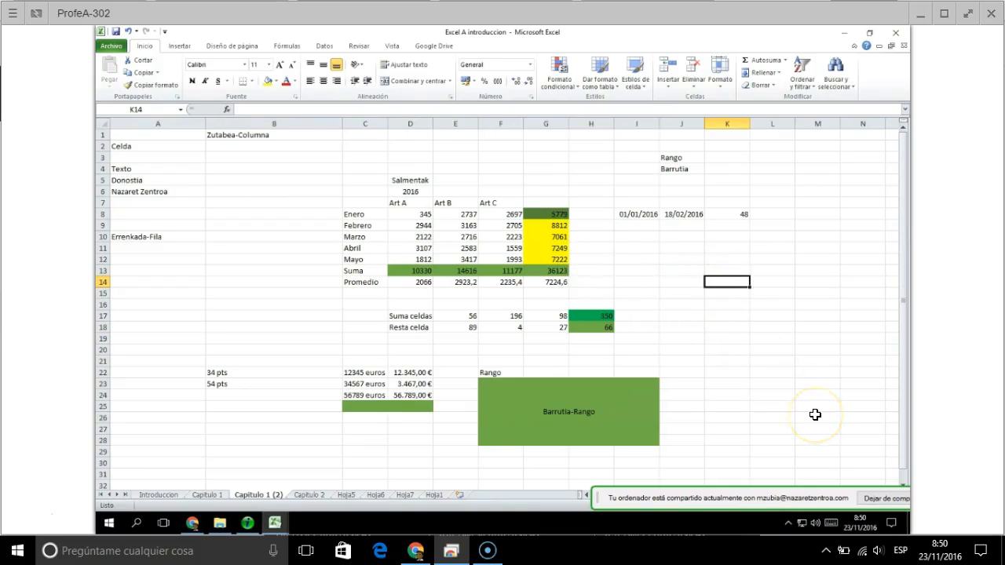
type("24")
key("Tab")
type("56")
key("Tab")
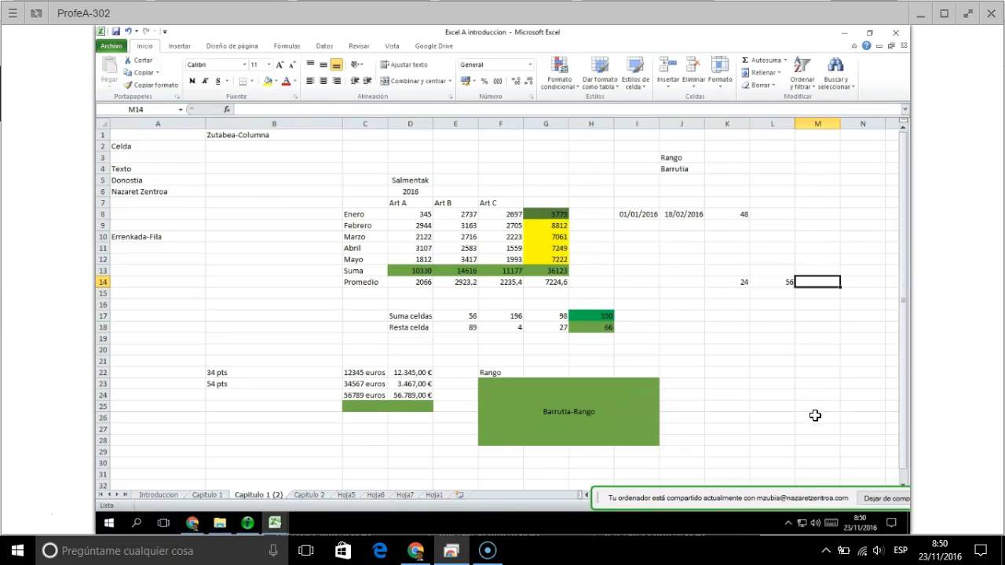
Enter the formula =K14*L14 in M14 to multiply the two numbers.
type("=")
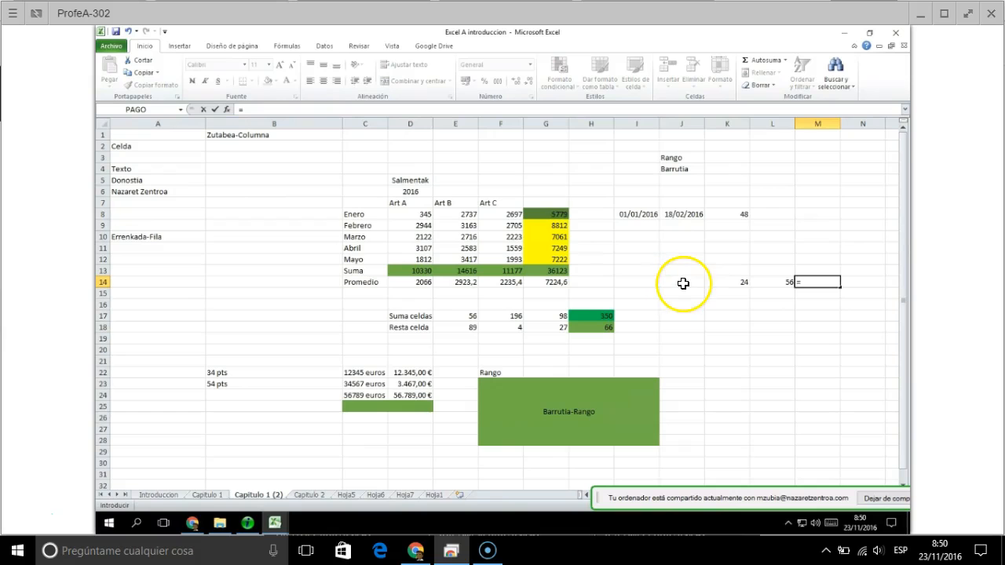
left_click(732, 280)
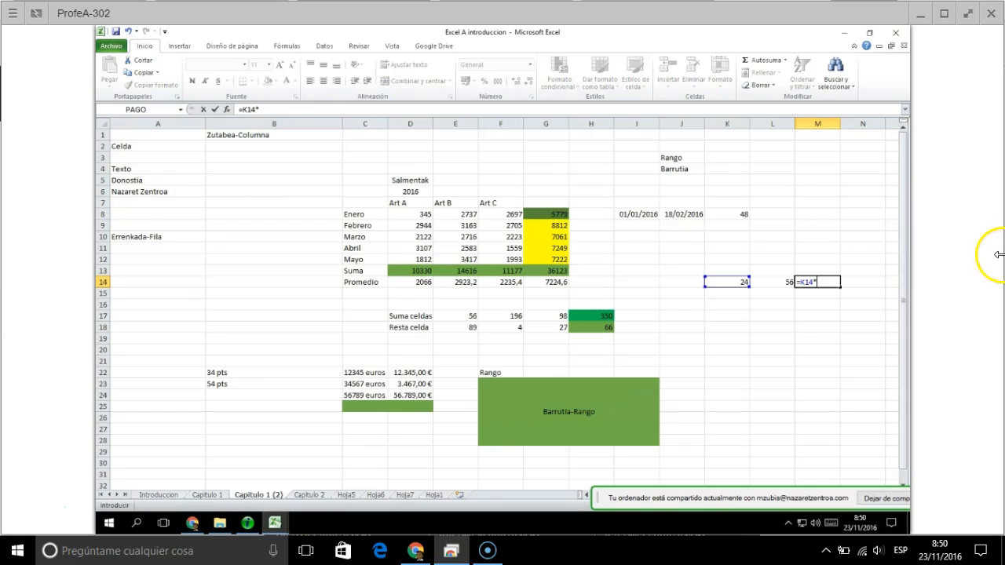
left_click(776, 285)
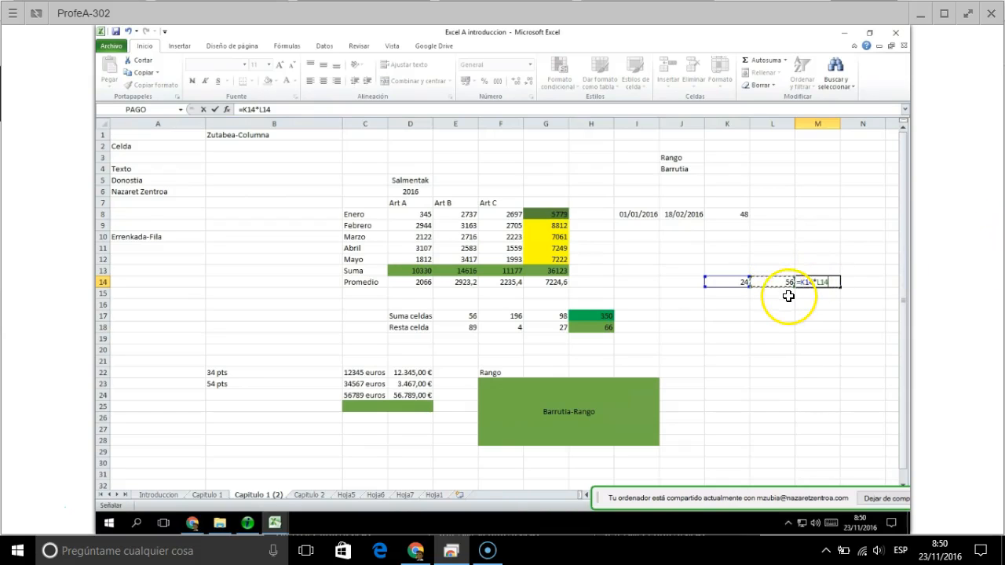
key("Return")
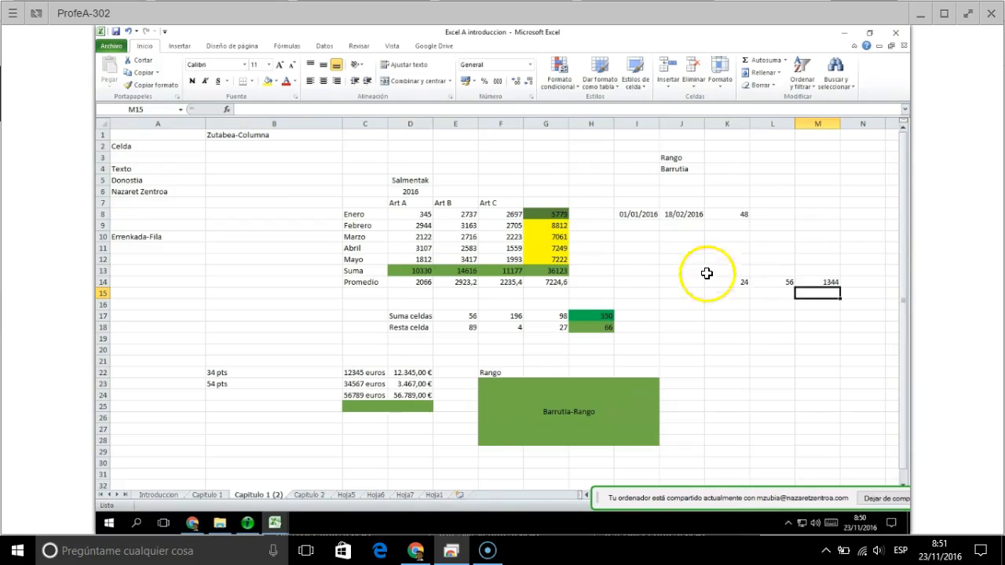
Enter 509876 in K15 and 567 in L15 as the numbers for a division example.
left_click(742, 292)
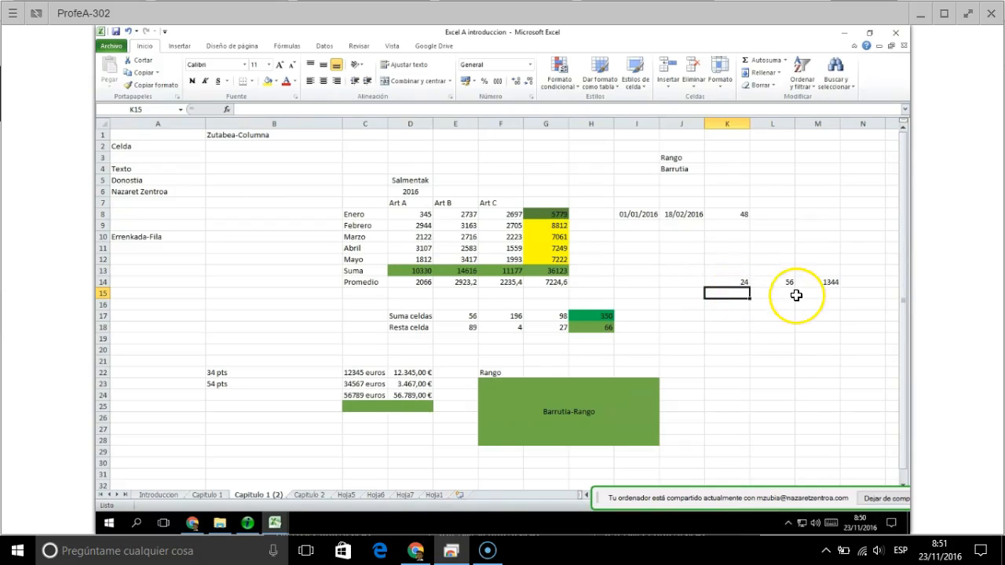
type("509876")
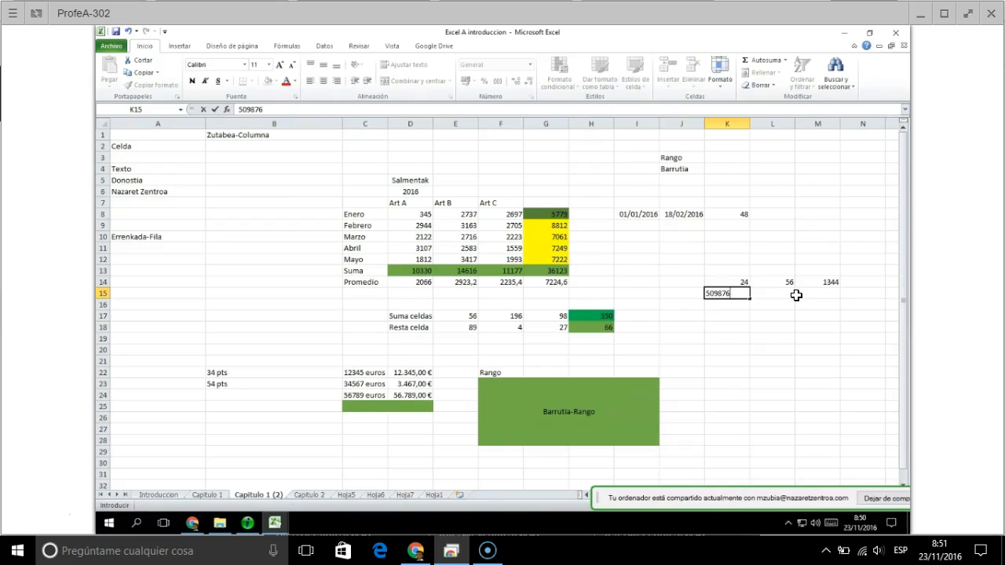
left_click(812, 219)
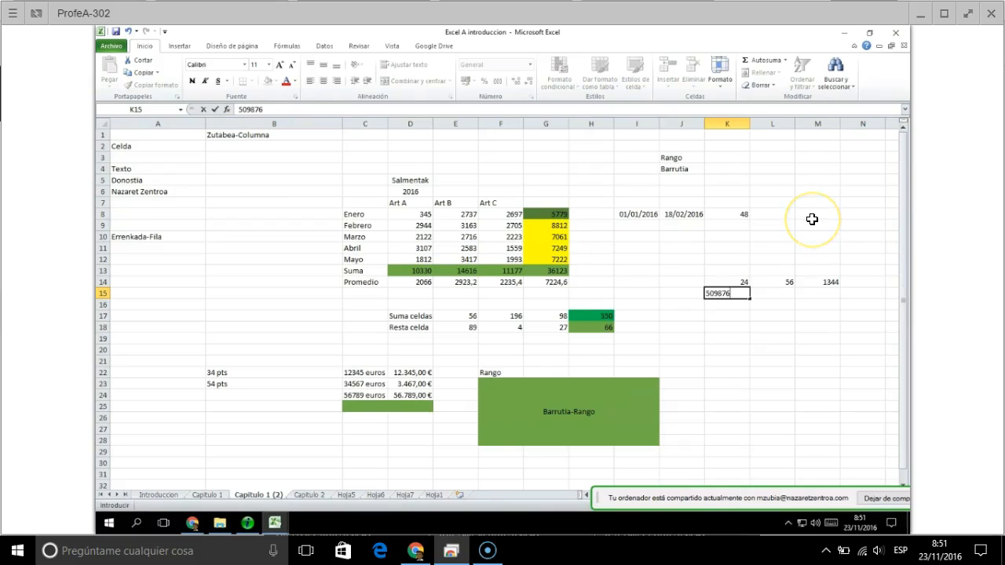
key("Tab")
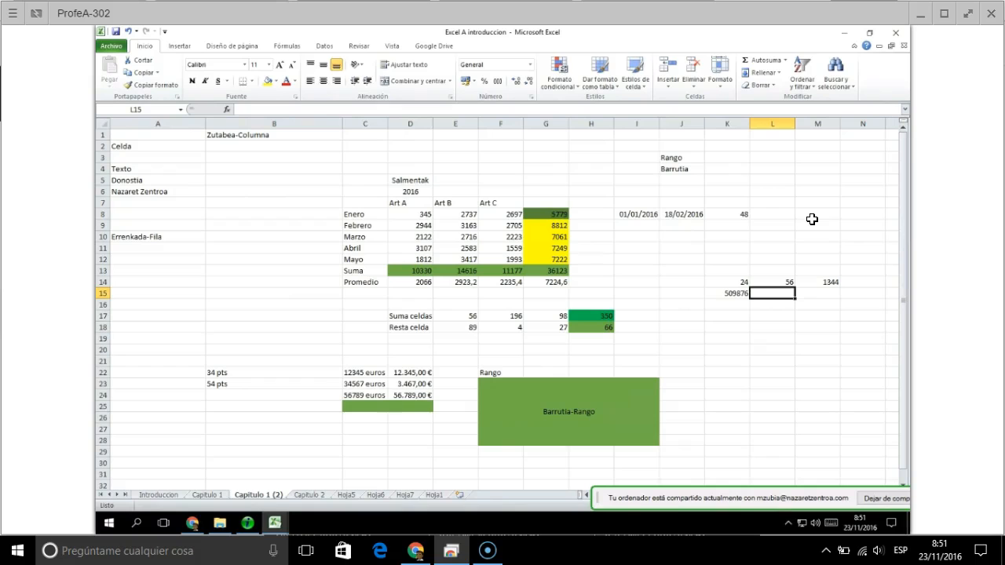
type("567")
key("Tab")
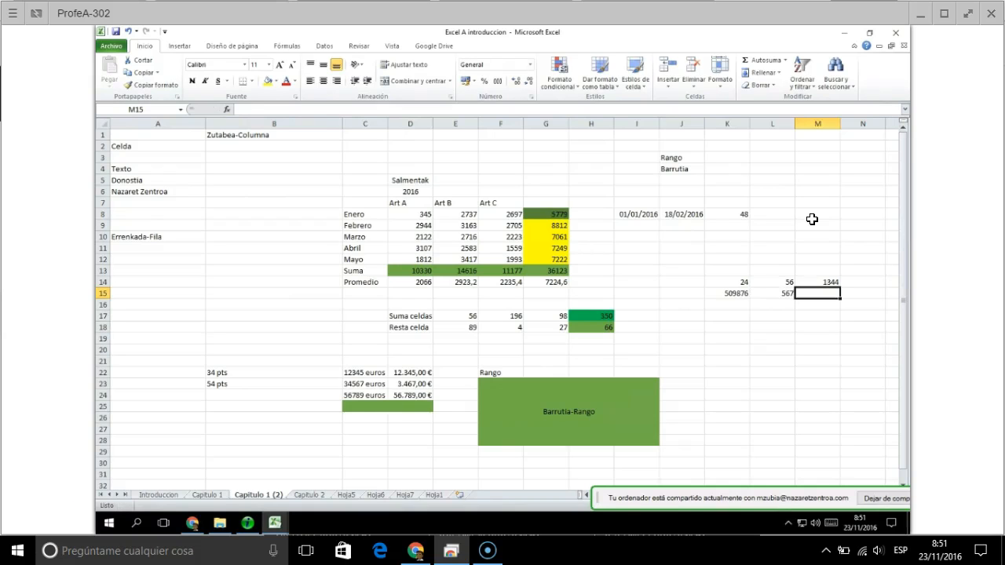
Enter the formula =K15/L15 in M15 to divide the two numbers, and check the entered formula.
type("=")
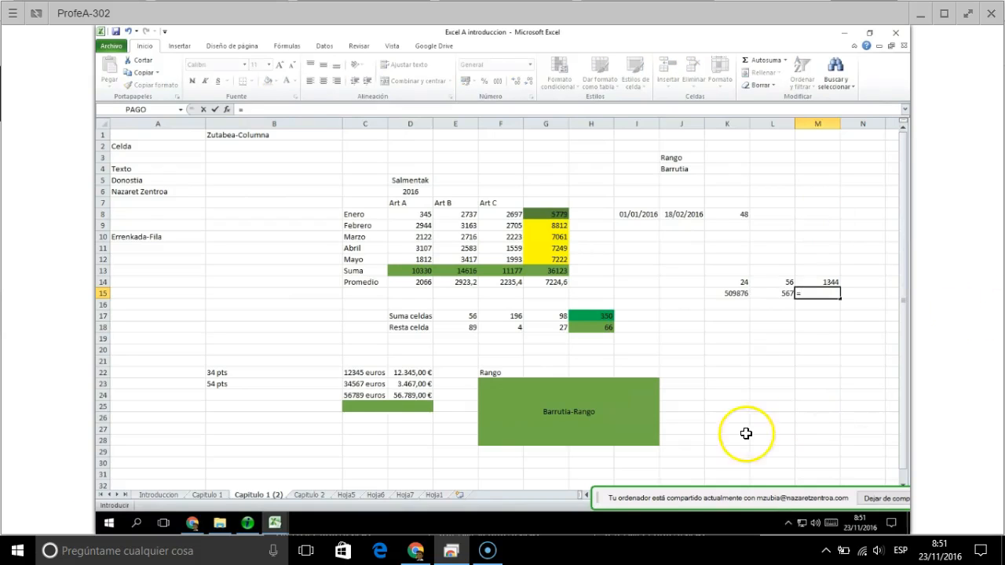
left_click(742, 296)
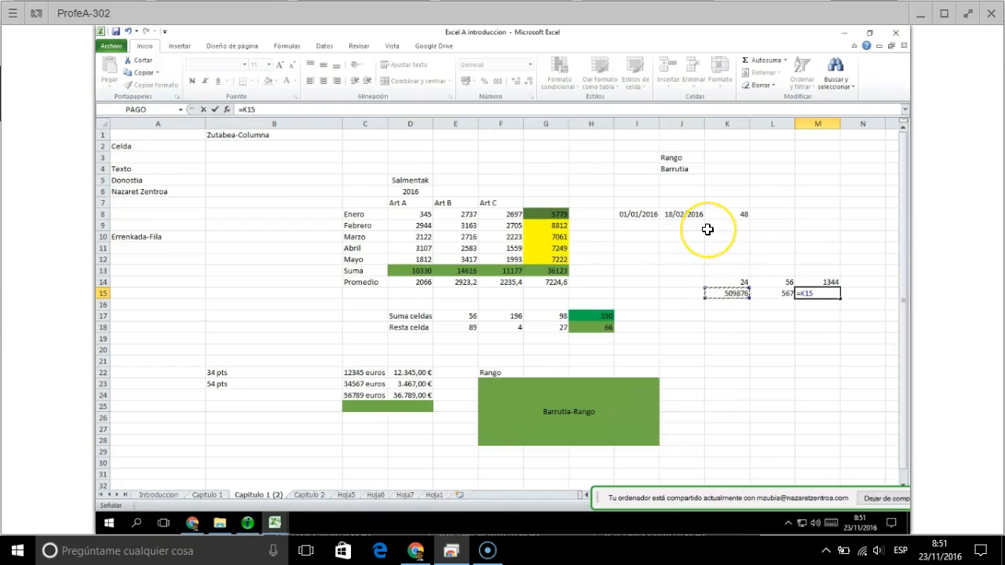
type("/")
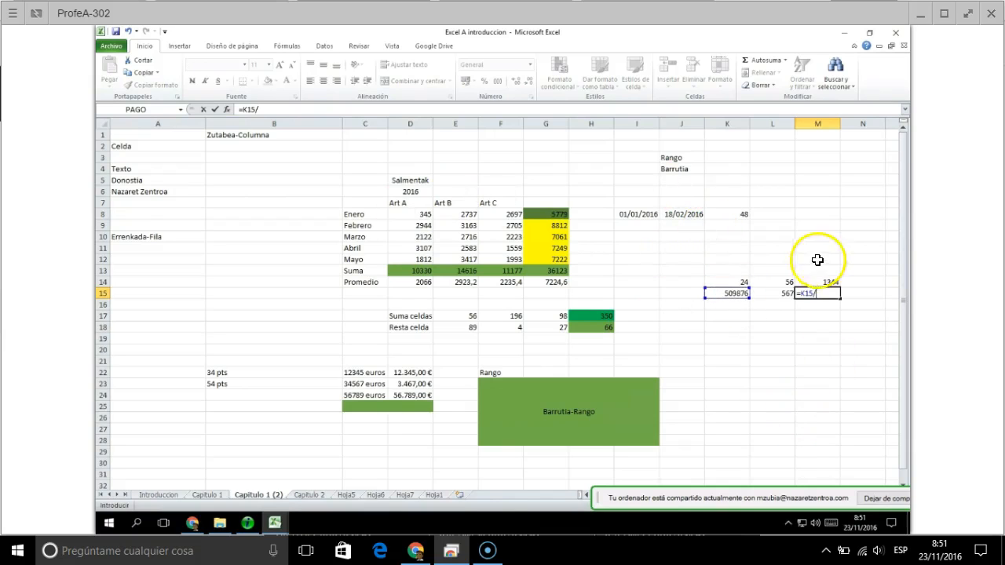
key("Return")
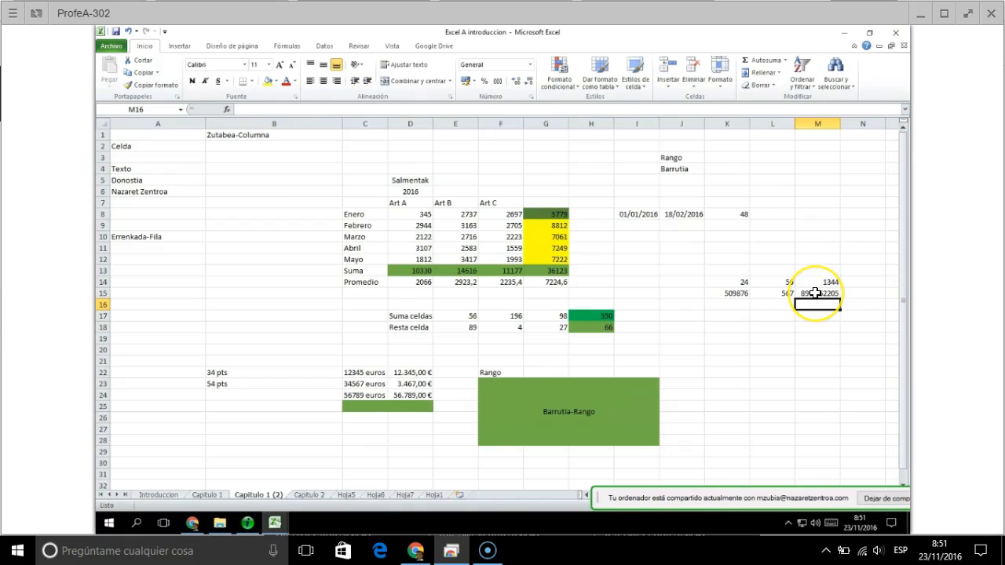
left_click(817, 294)
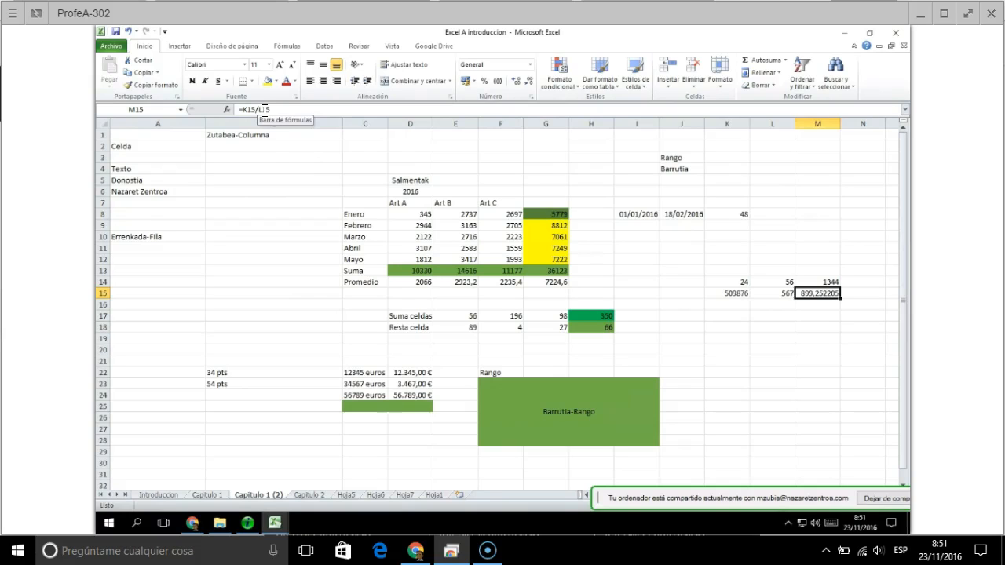
Enter the base 4 in K17 and the exponent 5 in L17 for a power example.
left_click(727, 317)
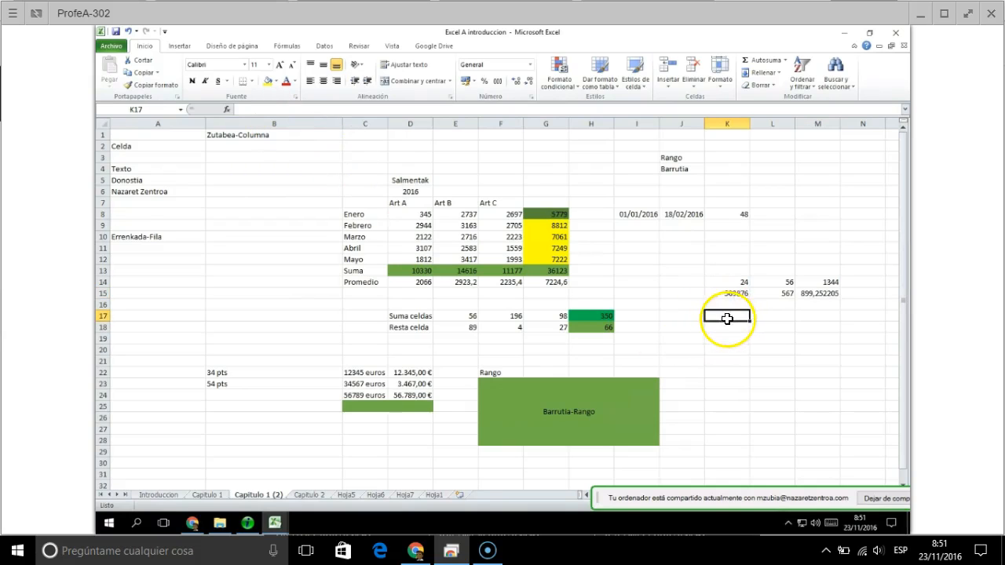
type("4")
key("Tab")
type("5")
key("Tab")
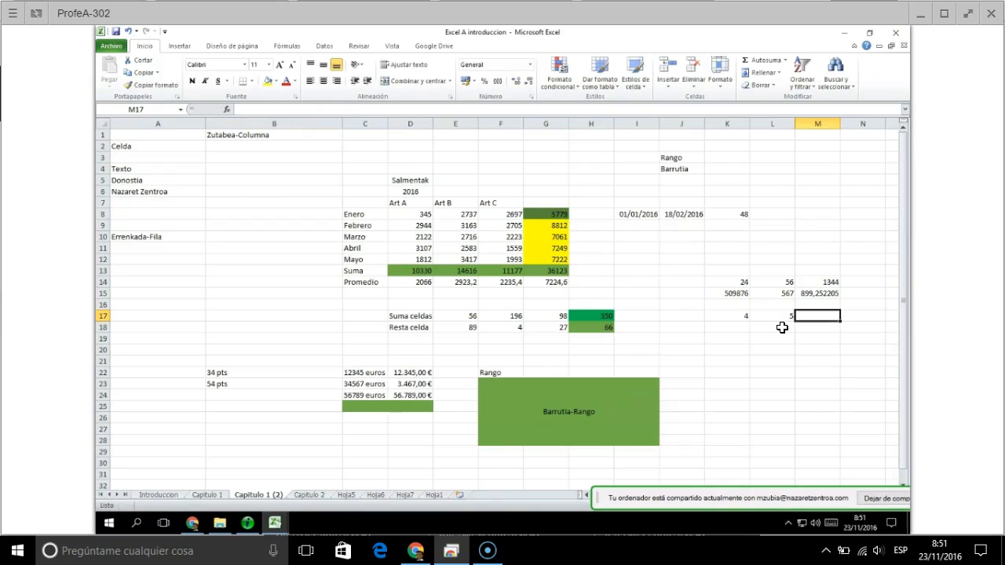
Enter the formula =K17^L17 in M17 to raise the base to the exponent, and review the multiplication formula in M14.
type("=")
left_click(738, 314)
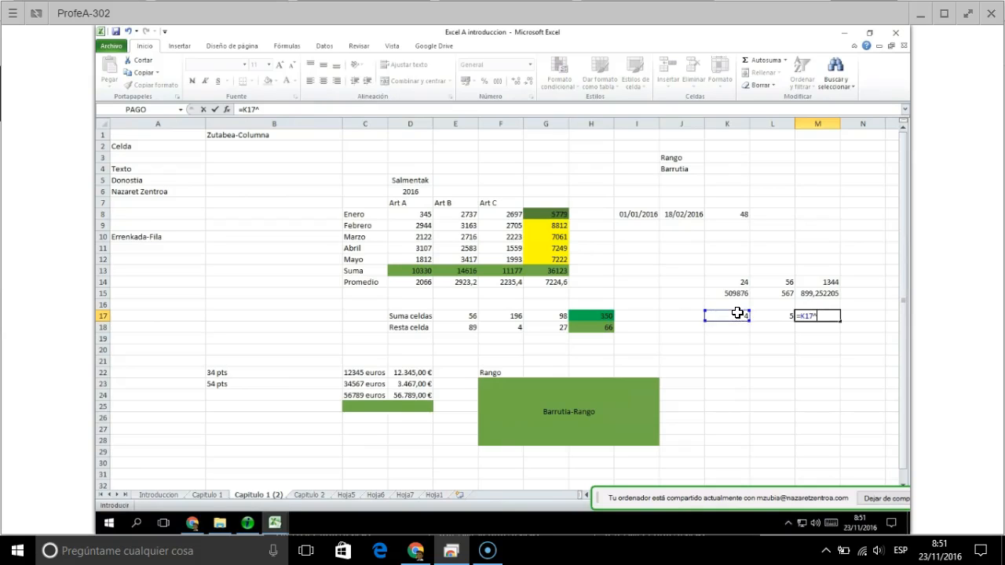
left_click(778, 315)
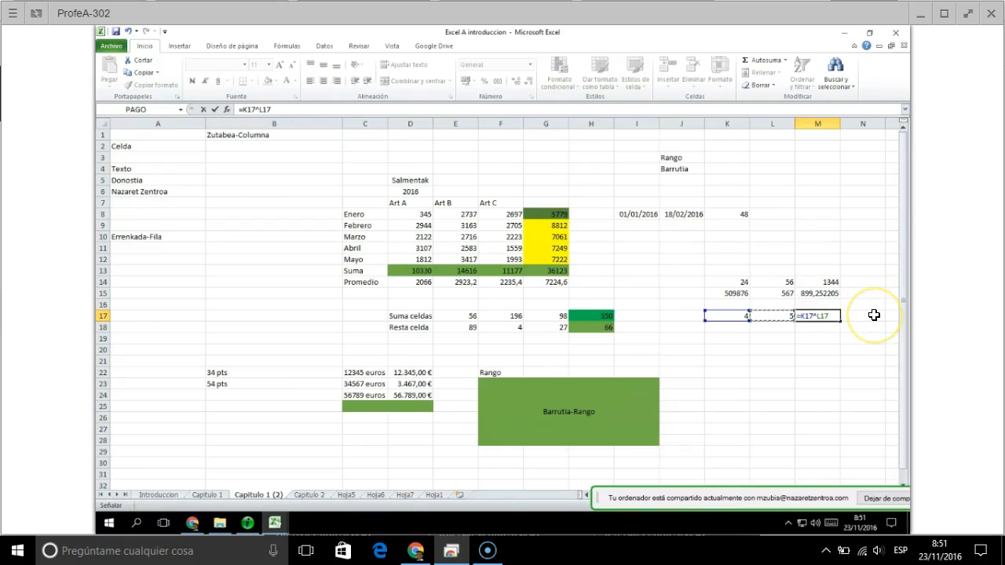
key("Return")
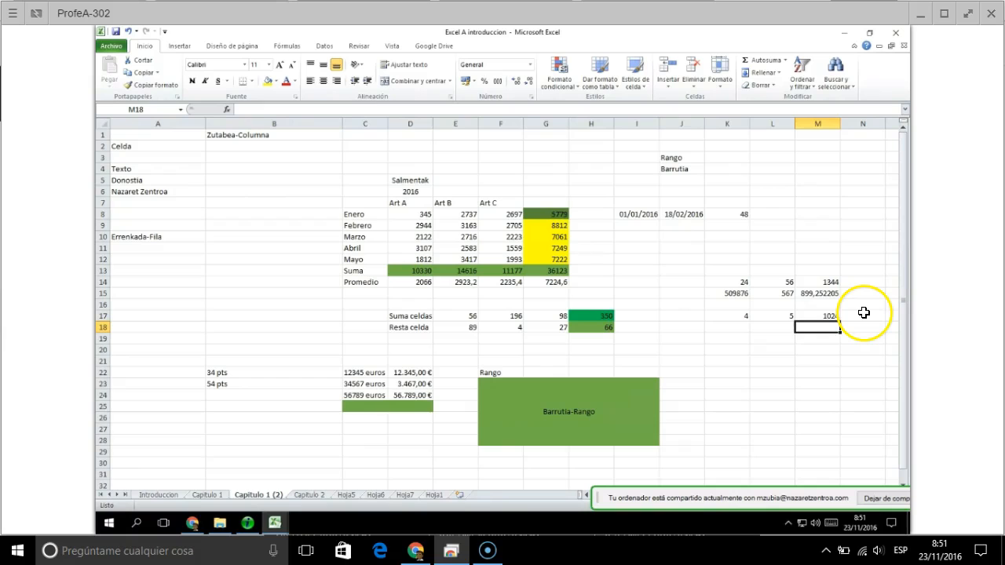
left_click(771, 315)
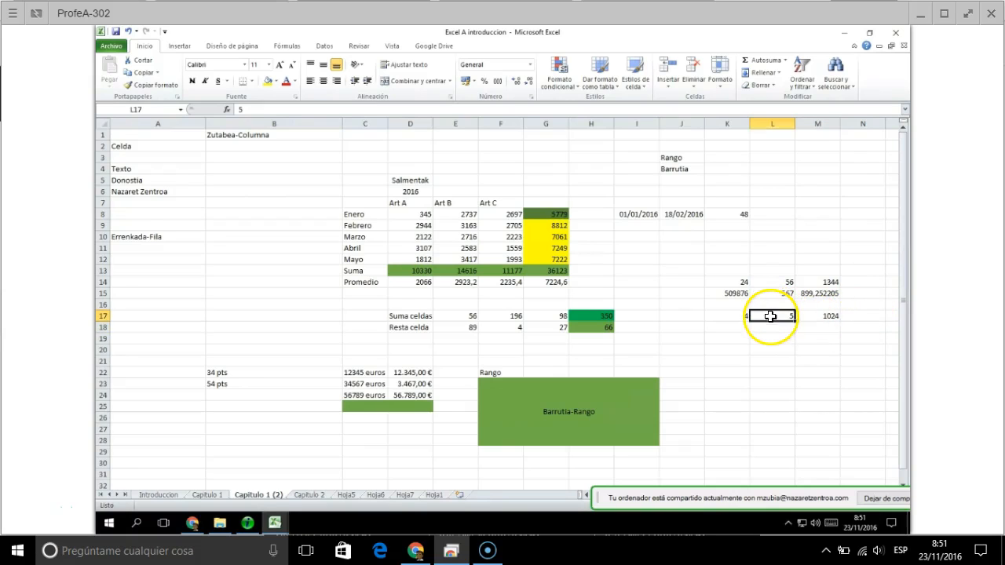
left_click(831, 283)
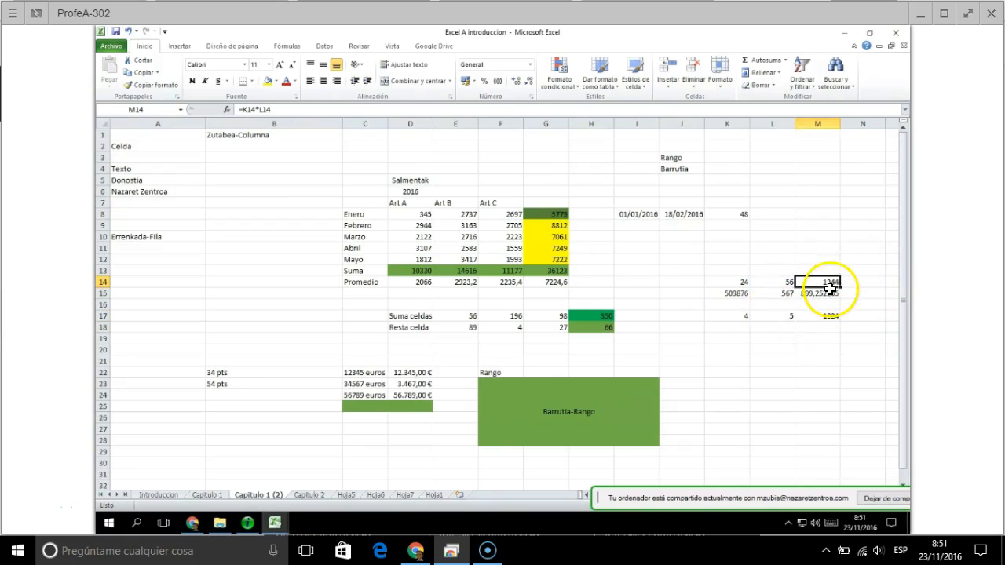
Fill the multiplication, division and power results in M14, M15 and M17 with yellow.
left_click_drag(831, 287, 830, 293)
left_click(829, 316, "ctrl")
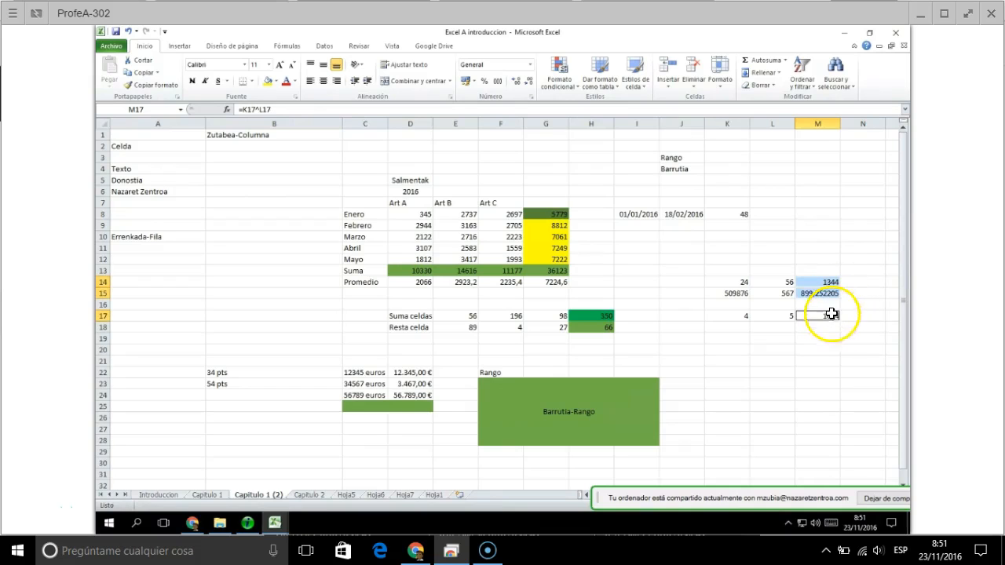
left_click(267, 81)
left_click(727, 213)
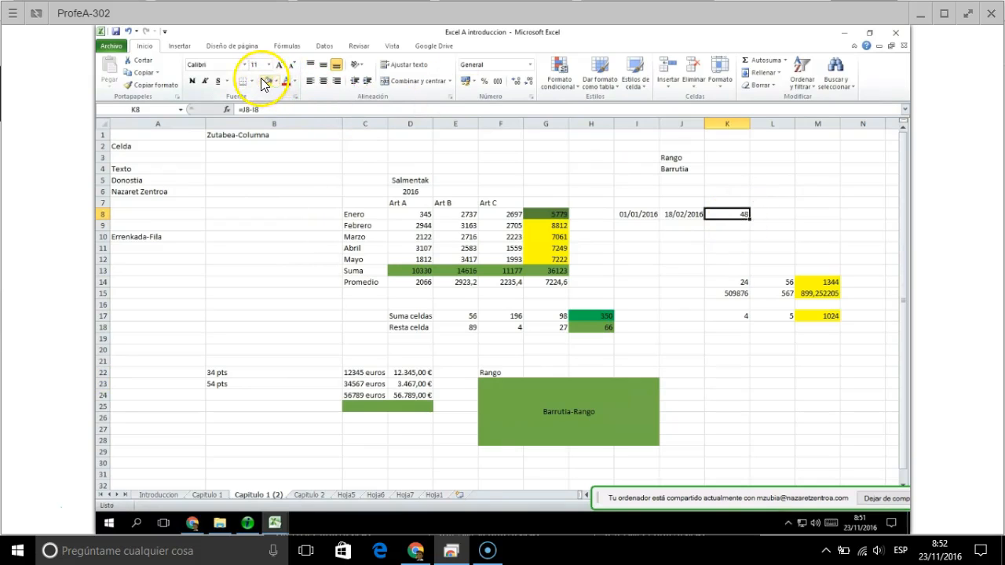
Enter a SUMA formula in B24 that adds the text entries in B22:B23, and check the entered formula.
left_click(259, 369)
left_click(265, 394)
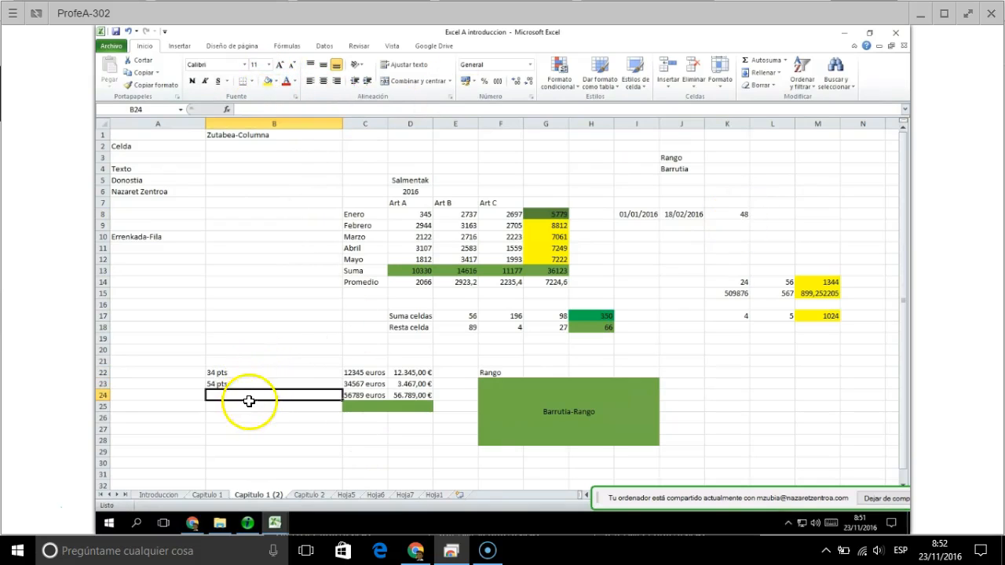
left_click(274, 384)
left_click(263, 372)
left_click(253, 383)
left_click(243, 373)
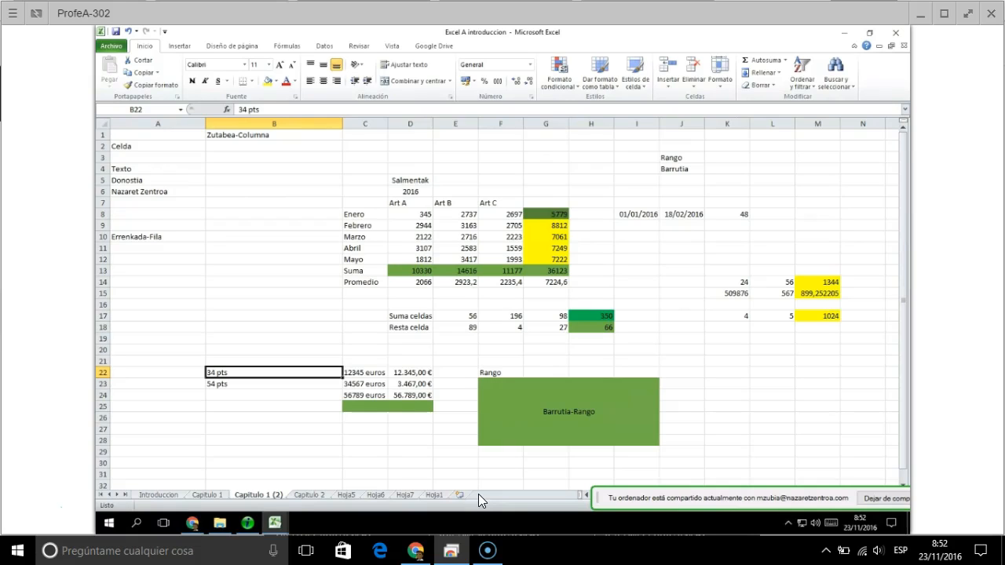
key("Down")
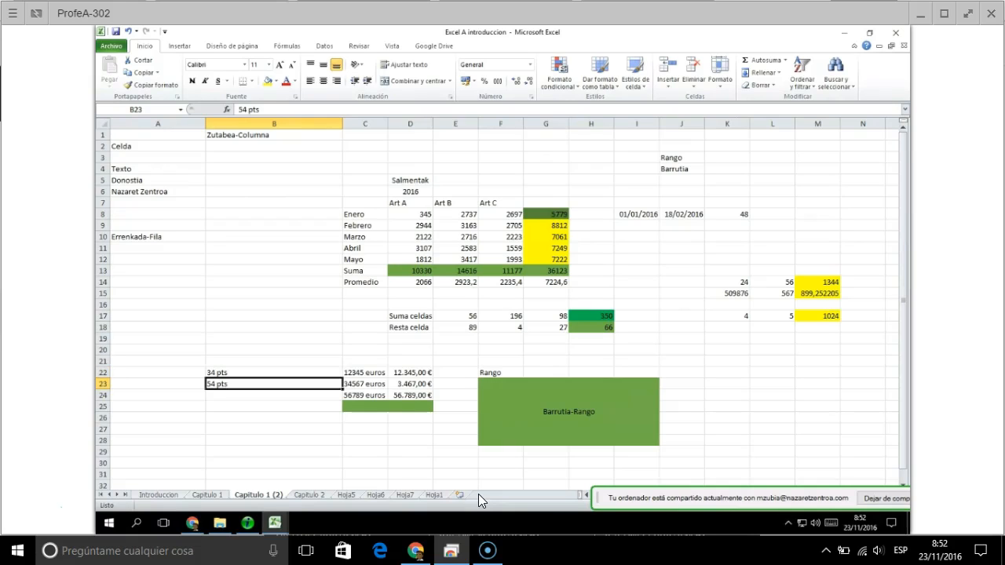
key("Down")
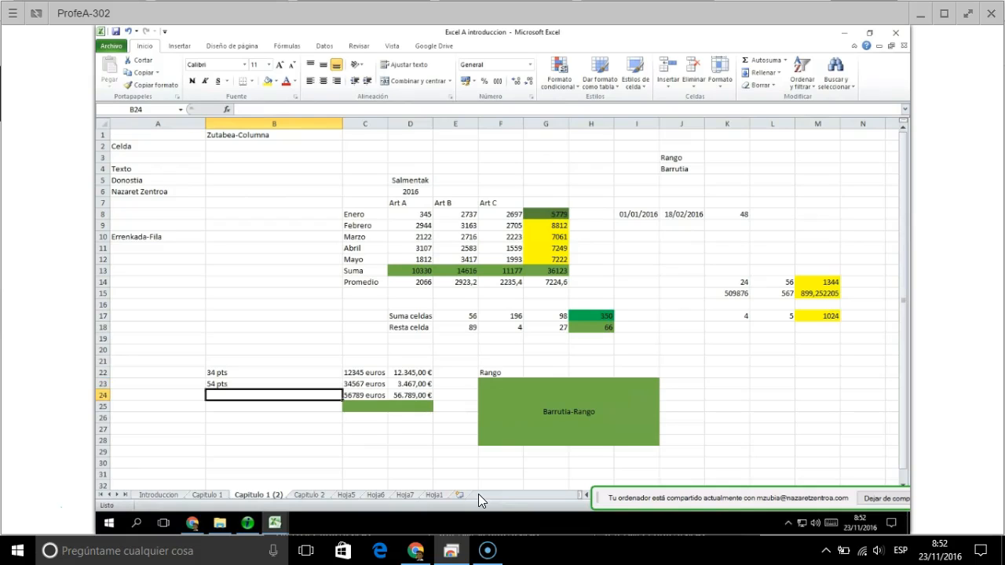
type("=suma(")
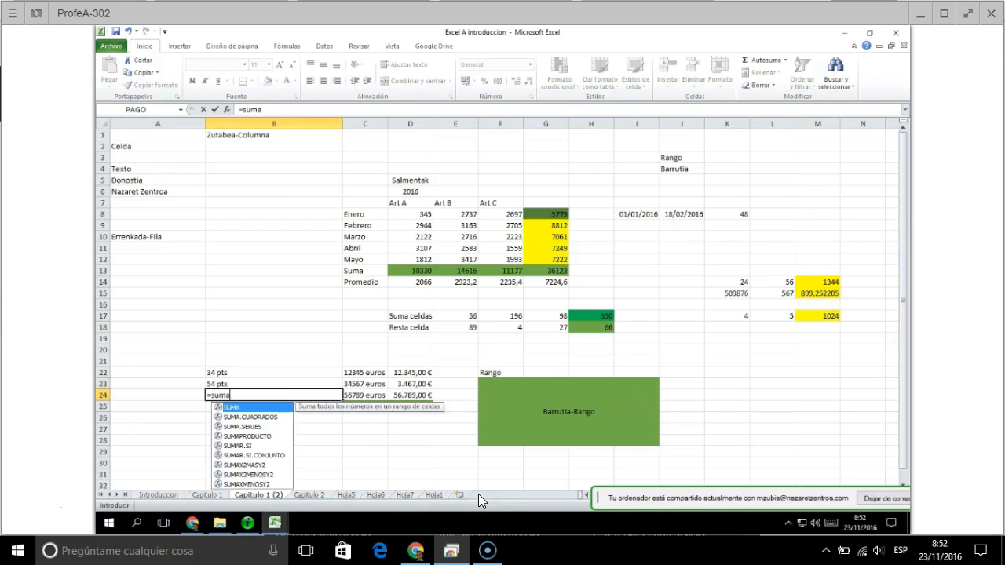
left_click_drag(244, 372, 242, 387)
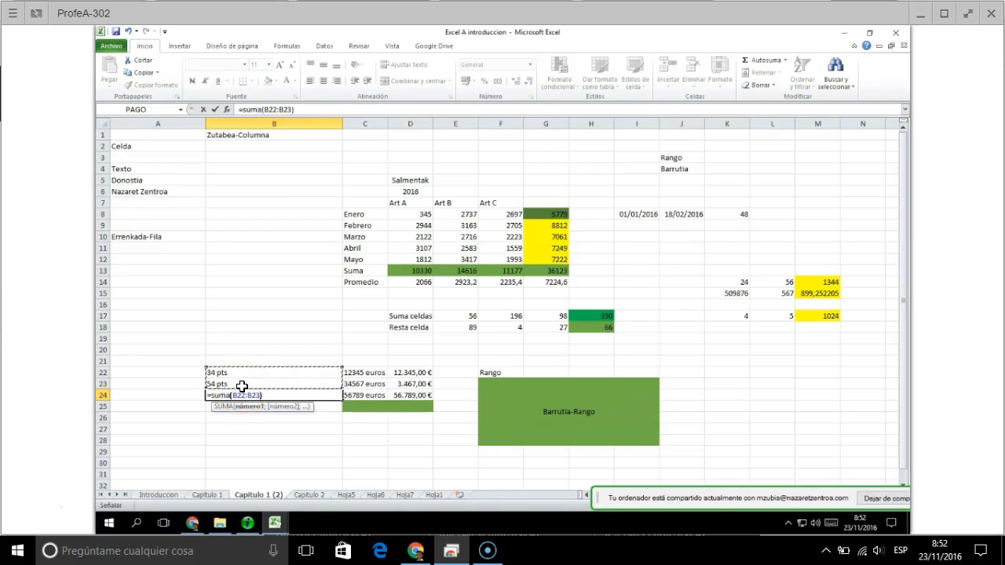
type(")")
key("Return")
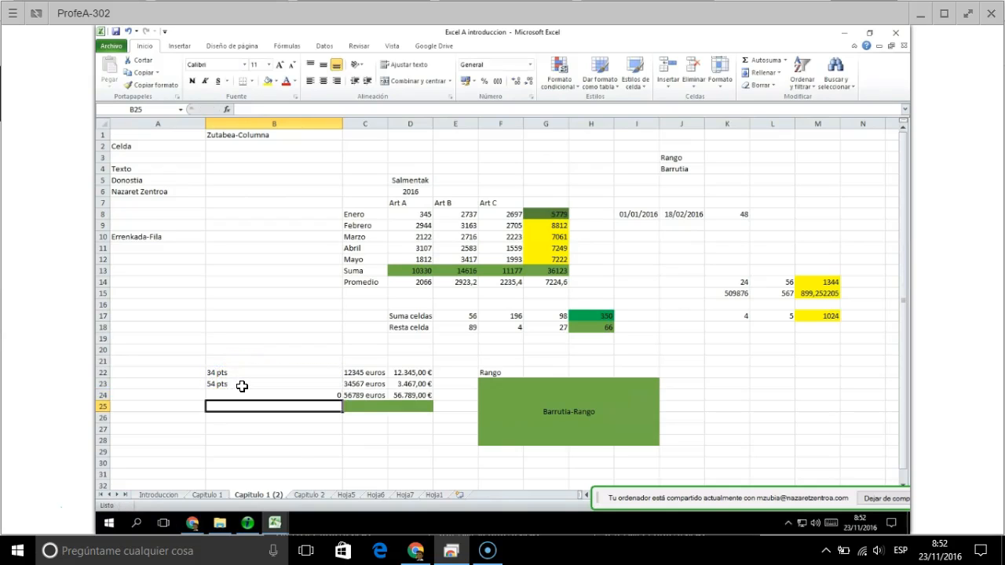
left_click(289, 396)
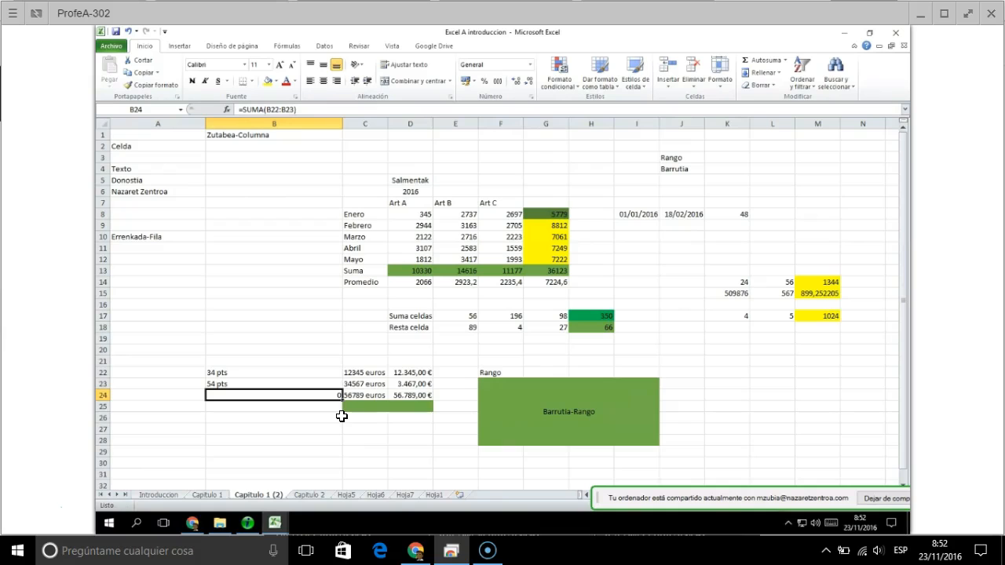
Replace the text entries in B22 and B23 with the plain numbers 34 and 54, and fill the sum cell B24 with yellow.
left_click(279, 372)
type("34")
key("Return")
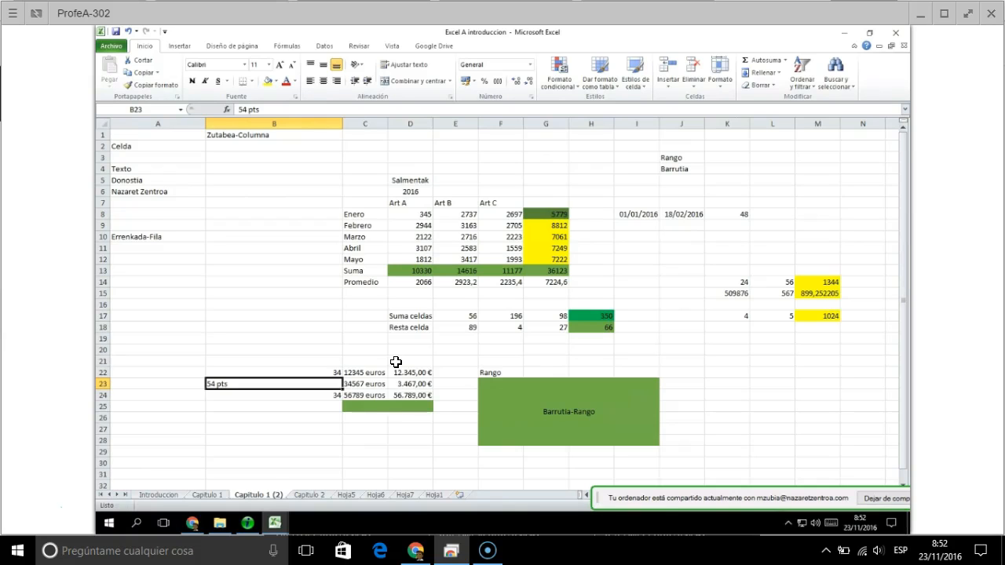
type("54")
key("Return")
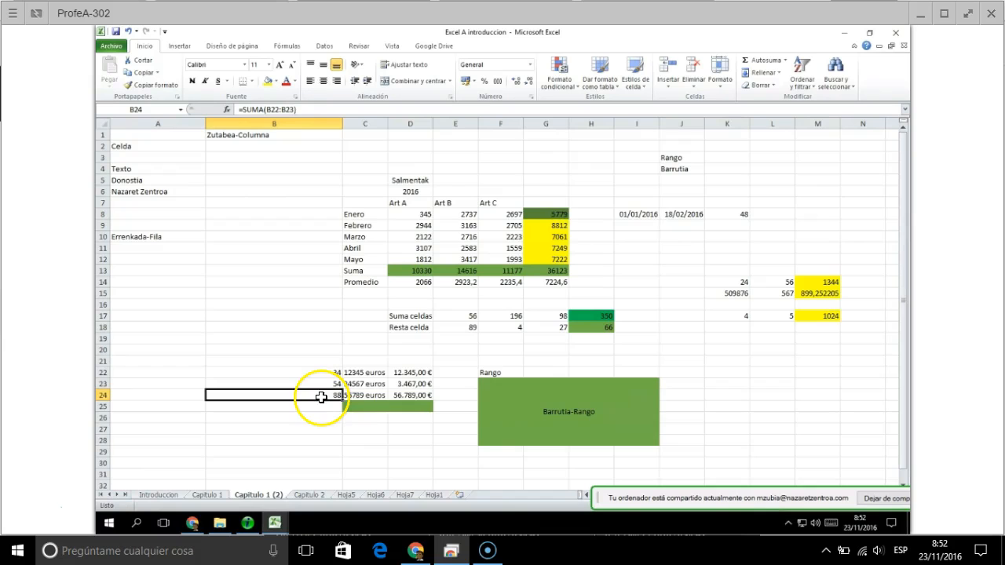
left_click(268, 81)
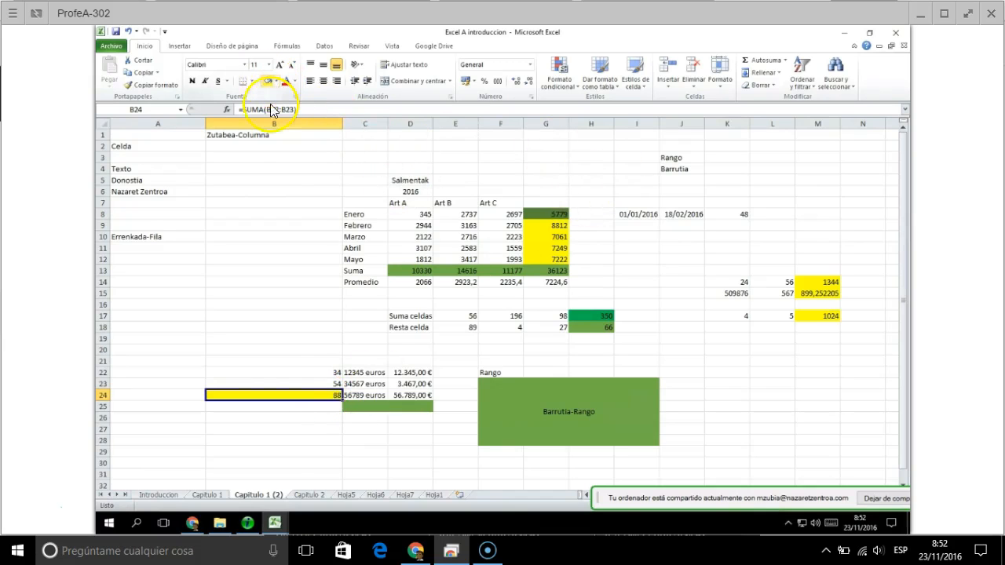
Open the cell format settings for B22:B24 and examine the number categories from Contabilidad through Texto.
left_click(321, 373)
left_click_drag(321, 372, 315, 397)
right_click(318, 384)
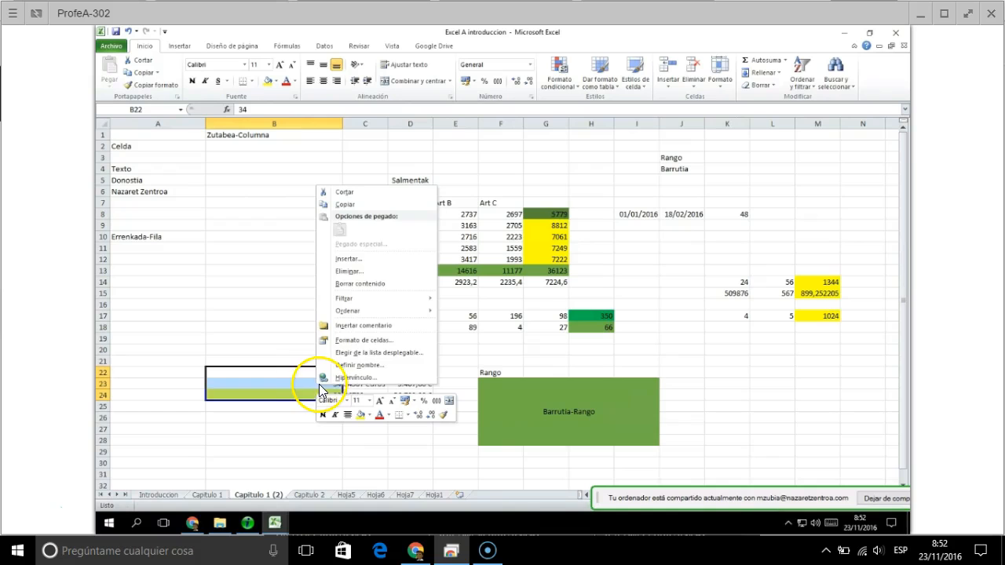
left_click(372, 341)
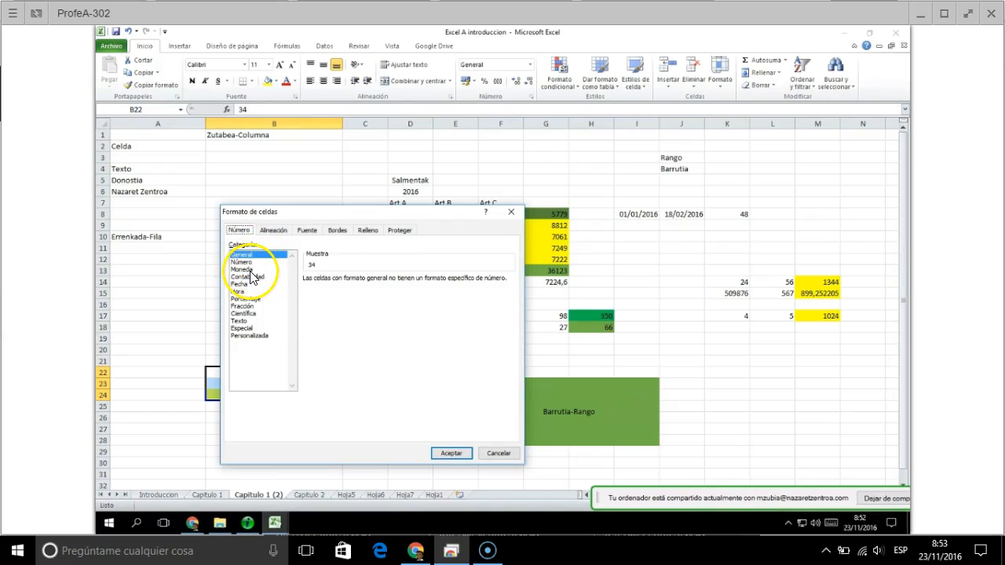
left_click(255, 277)
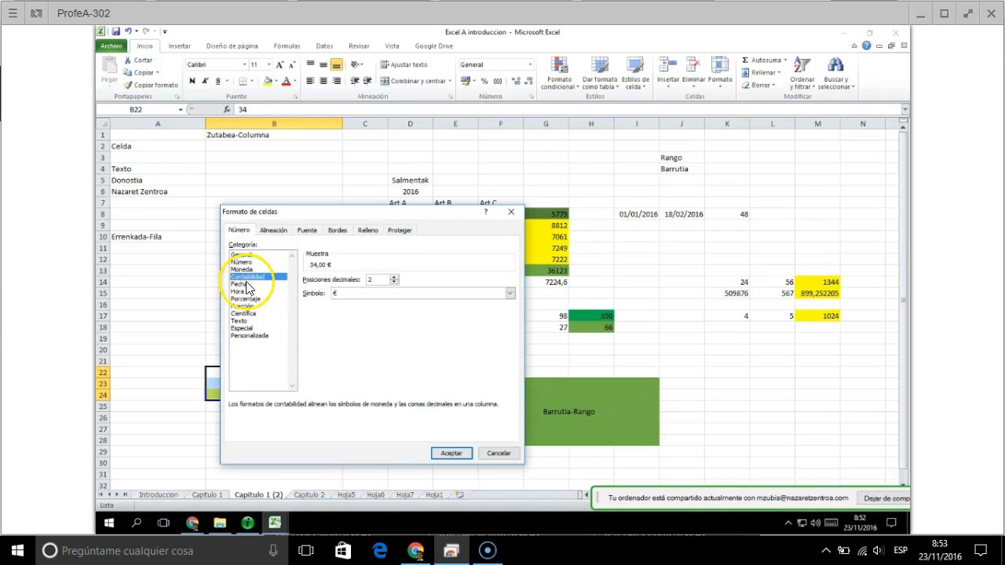
left_click(243, 284)
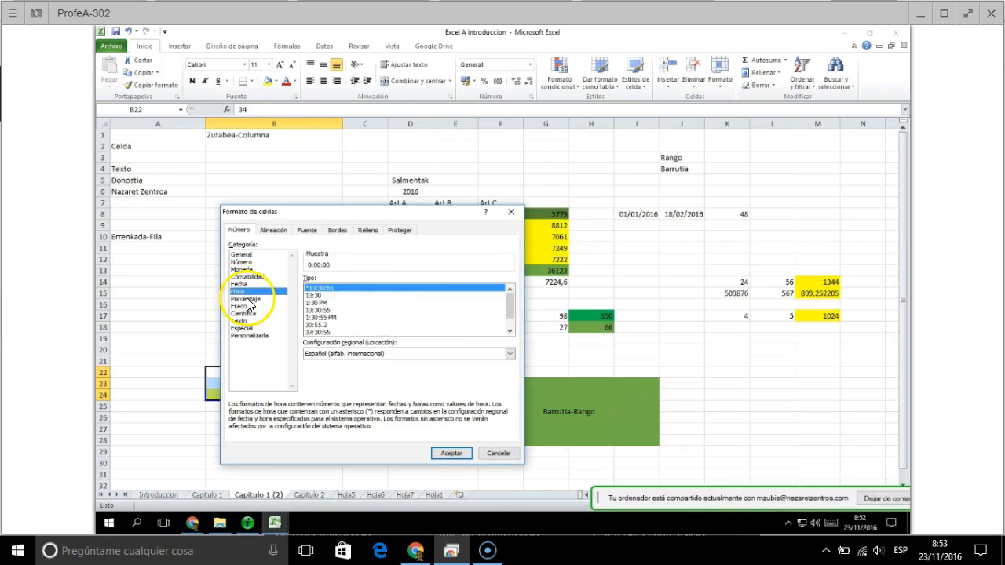
left_click(245, 298)
left_click(250, 313)
left_click(239, 321)
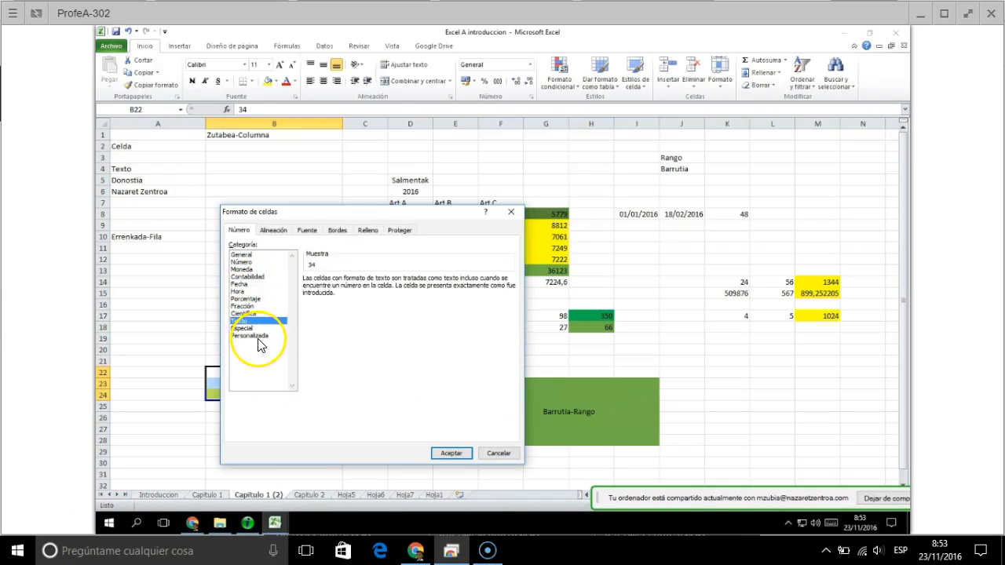
Preview the custom number format #.##0,00 _€;[Rojo]-#.##0,00 _€ for B22:B24, and close the settings without applying it.
left_click(250, 336)
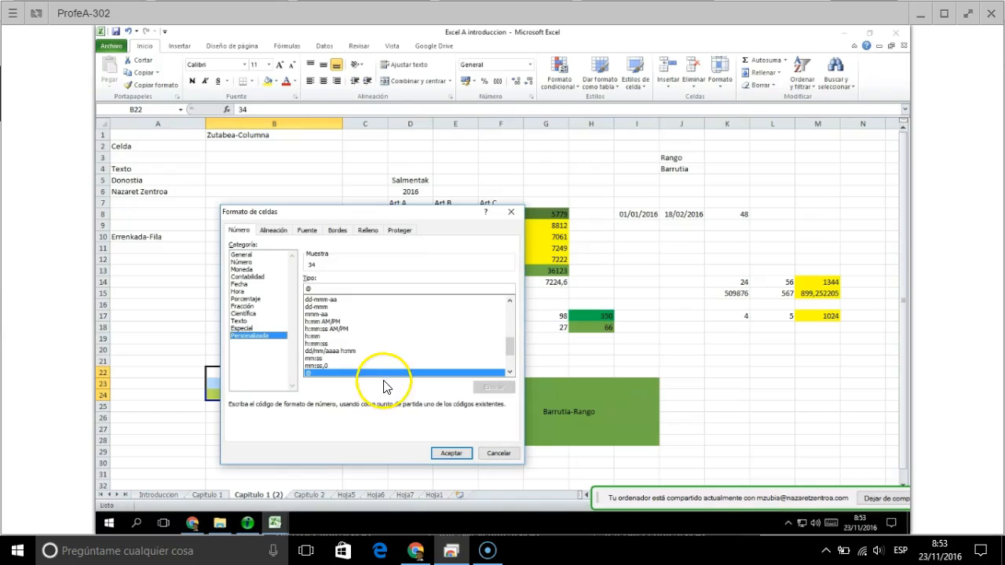
left_click_drag(508, 348, 519, 313)
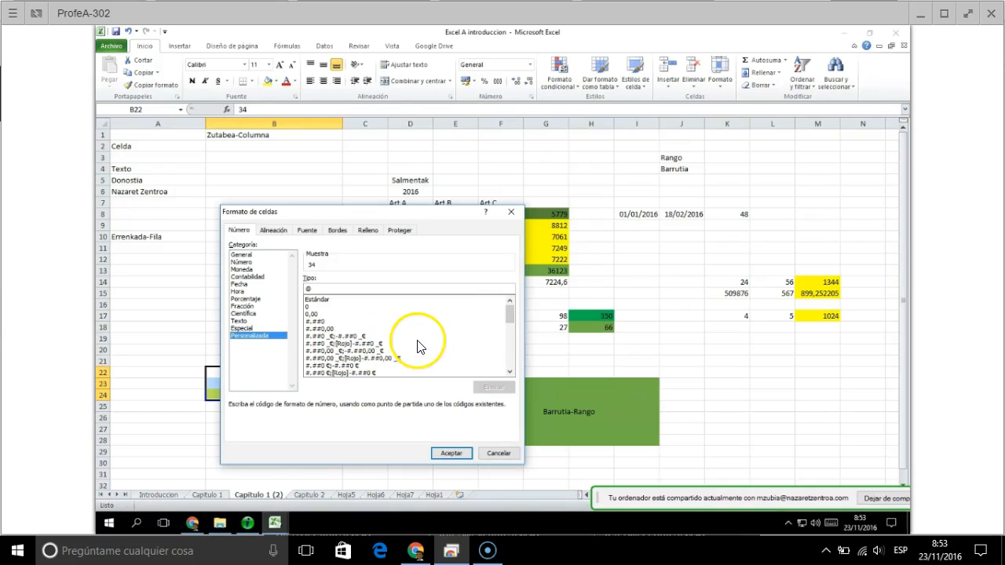
left_click(366, 359)
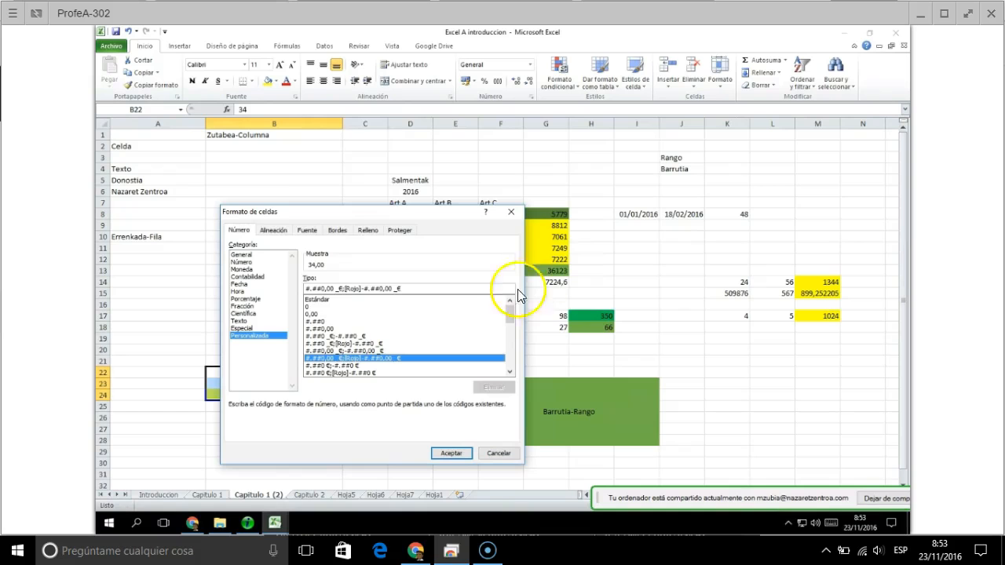
left_click(497, 454)
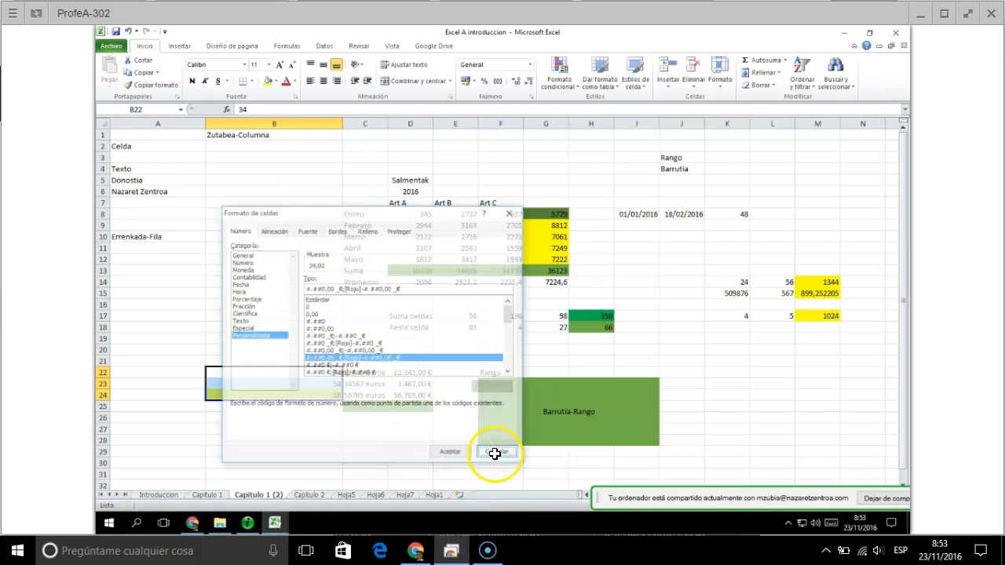
left_click(535, 350)
scroll(549, 281, "down", 1)
scroll(558, 282, "up", 1)
left_click(672, 157)
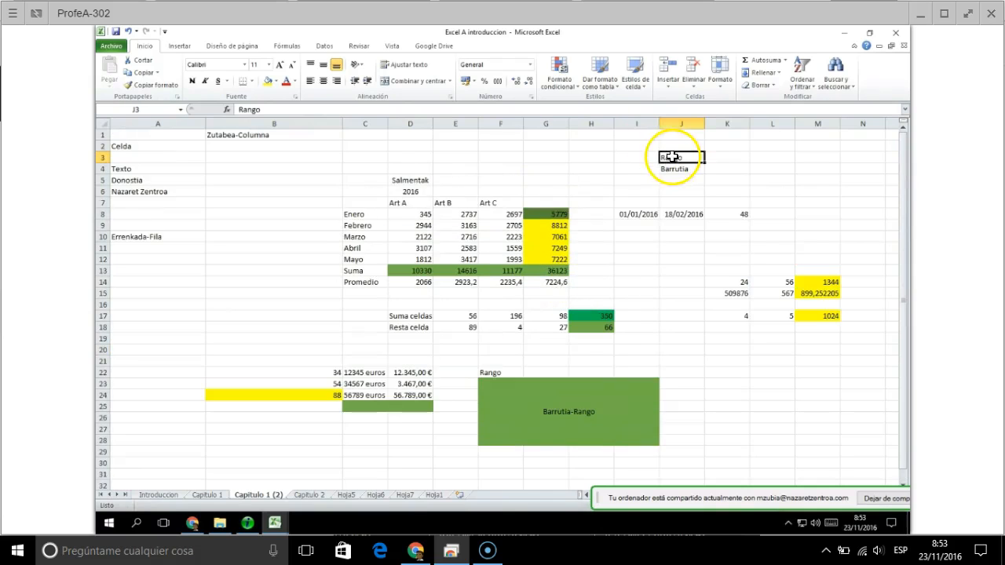
left_click(638, 339)
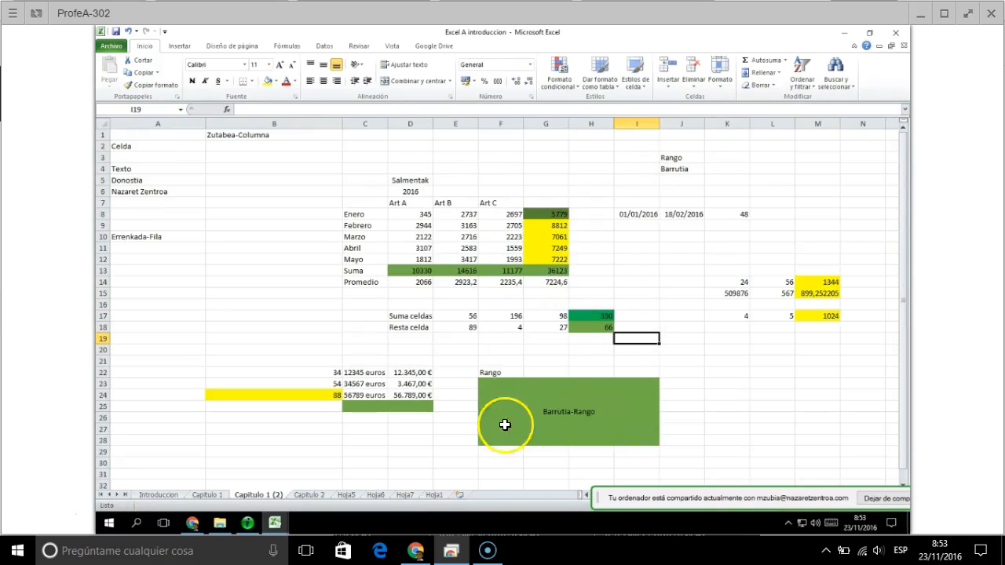
View the Capitulo 1 sheet for comparison and return to the Capitulo 1 (2) sheet.
left_click(209, 496)
left_click(264, 495)
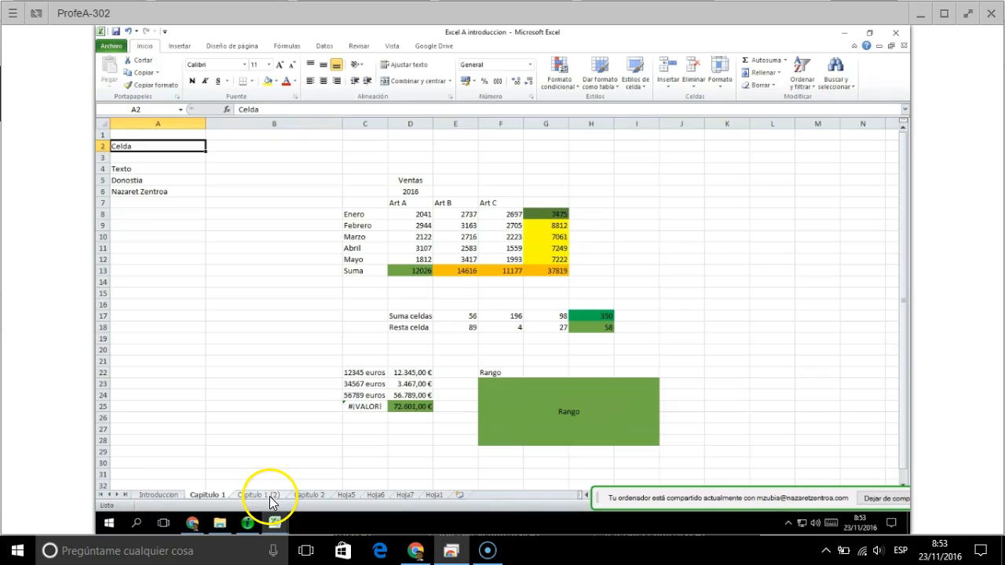